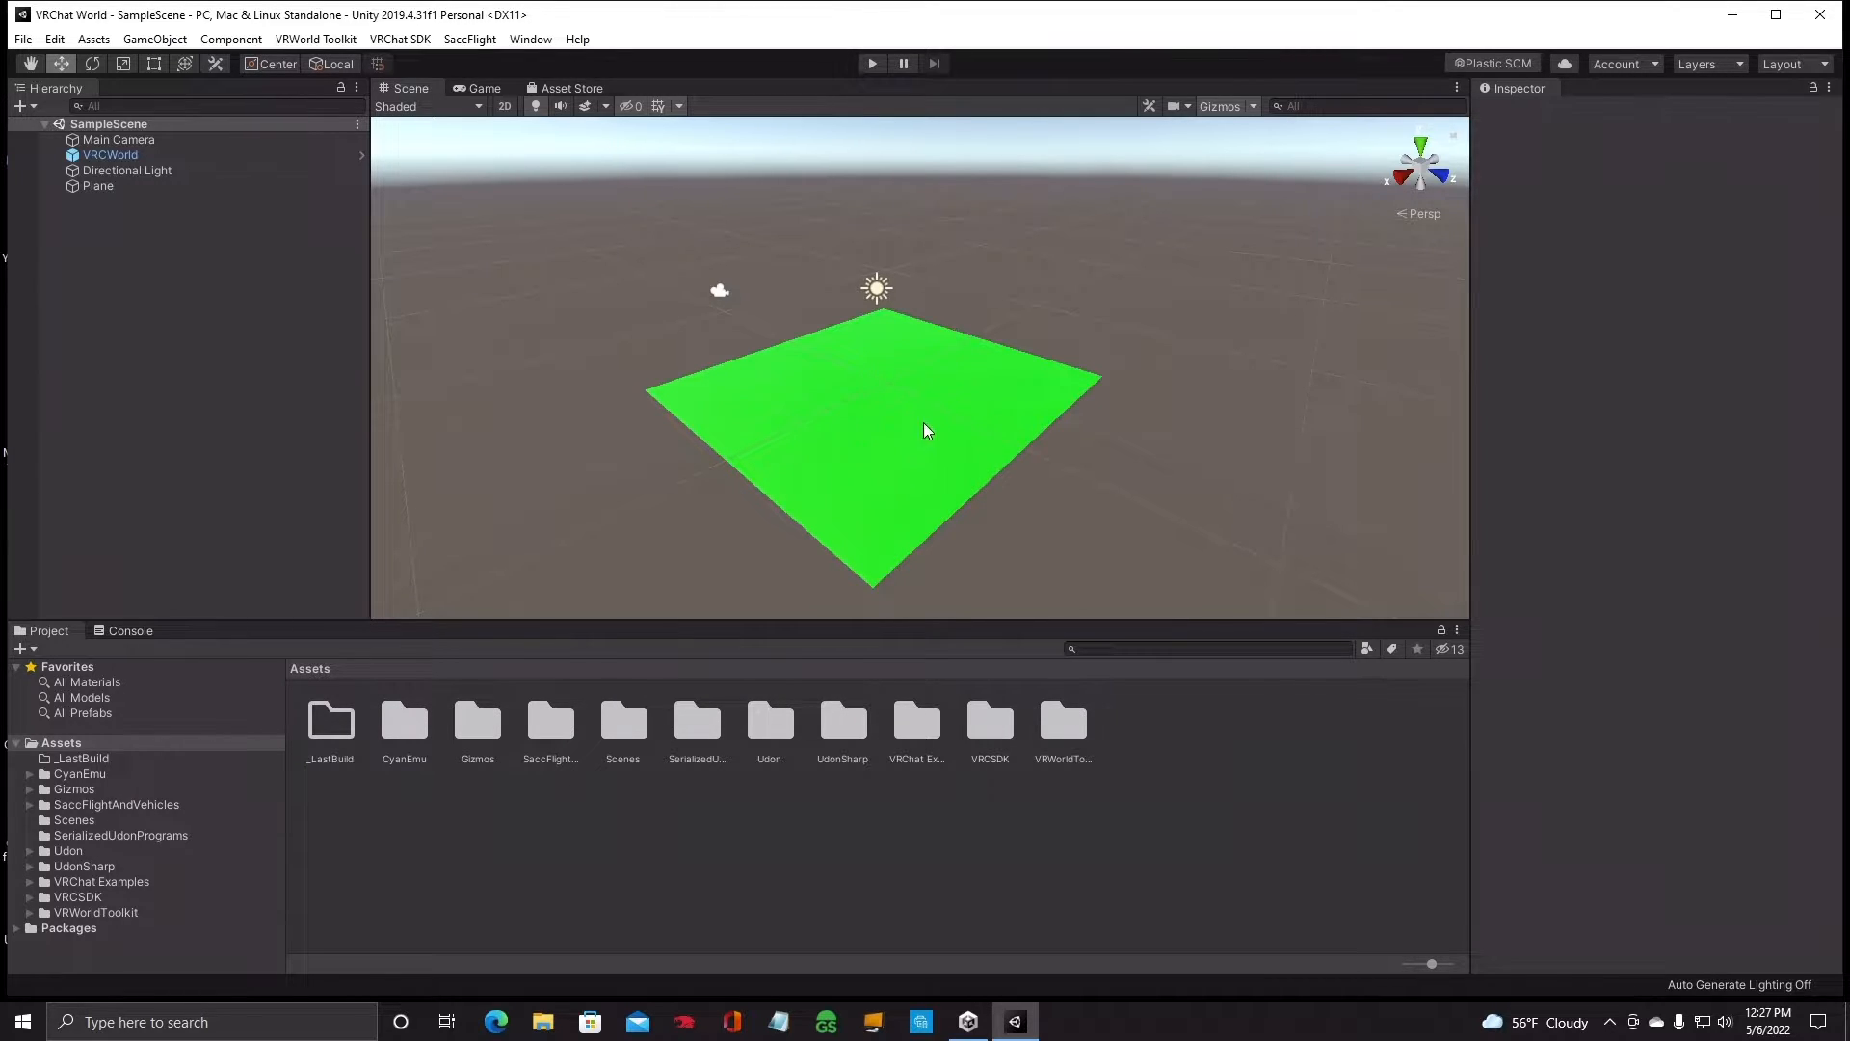
Add a 3D cube object to the scene.
mouse_move(915, 425)
right_mouse_down()
mouse_move(941, 441)
mouse_move(917, 405)
right_mouse_up()
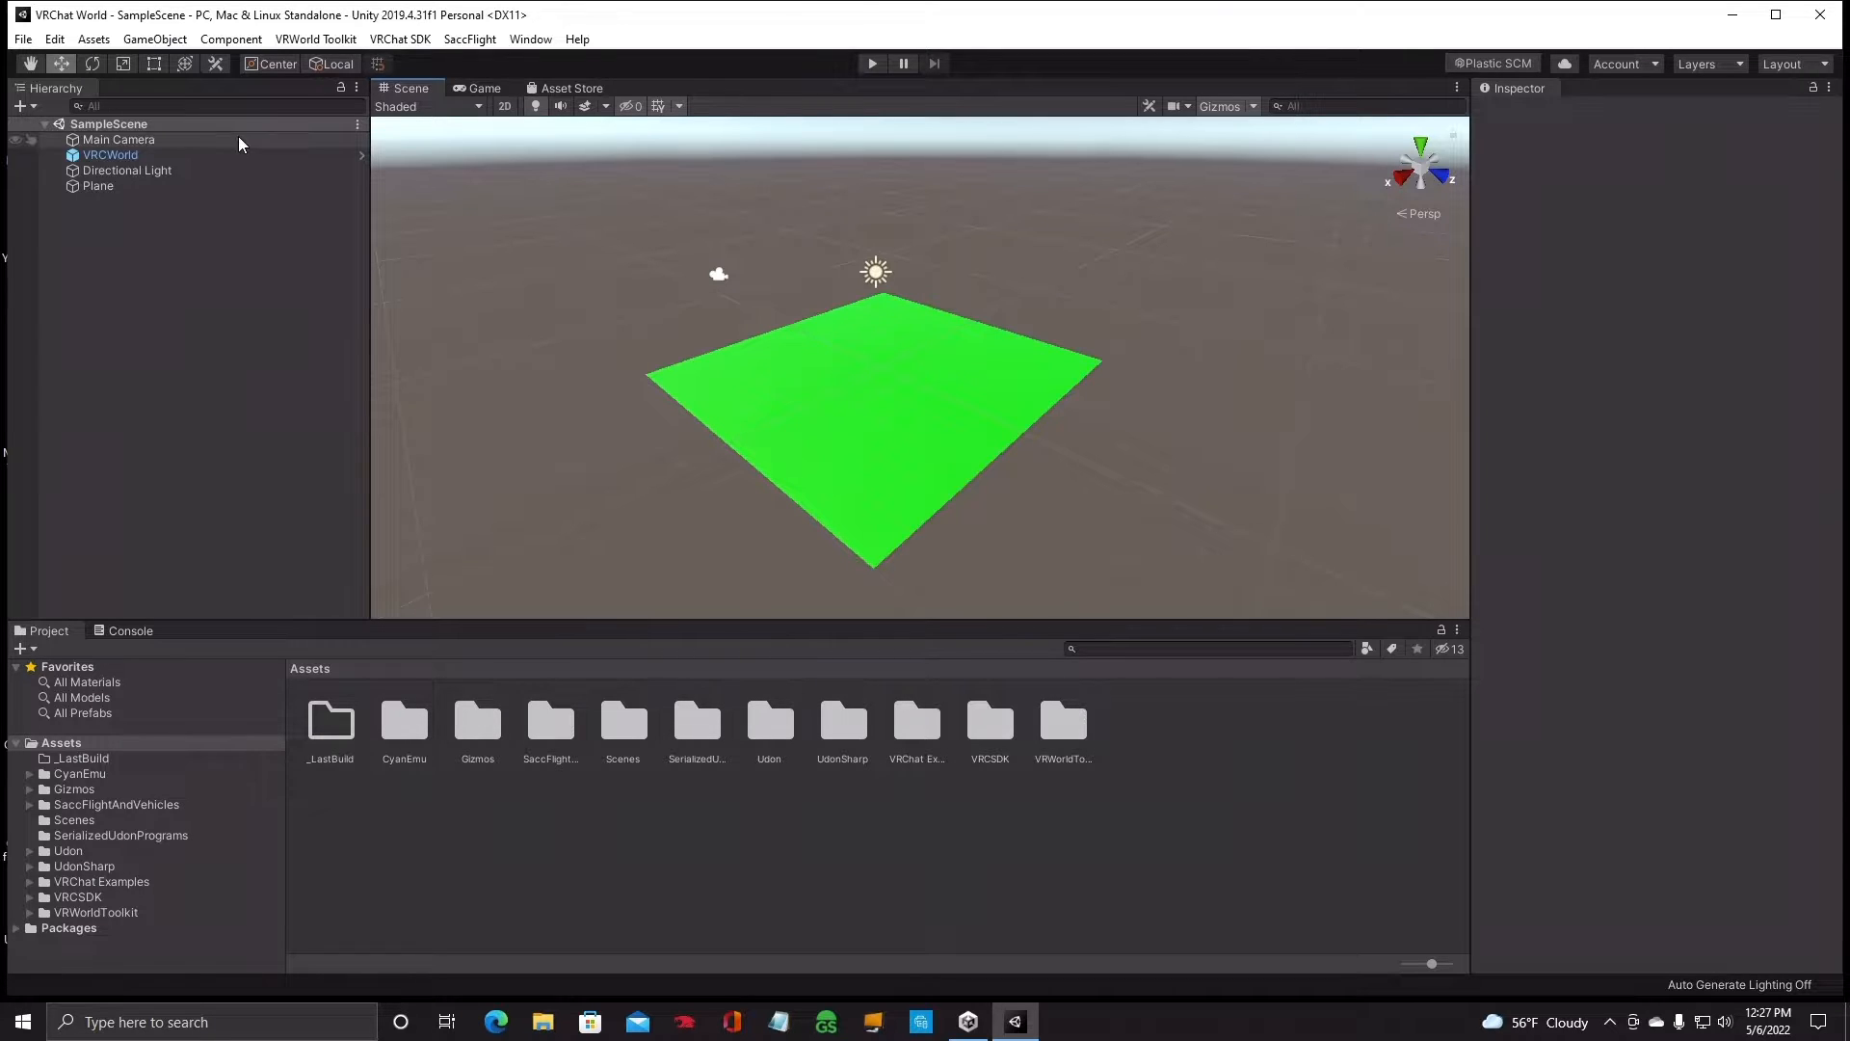
left_click(155, 40)
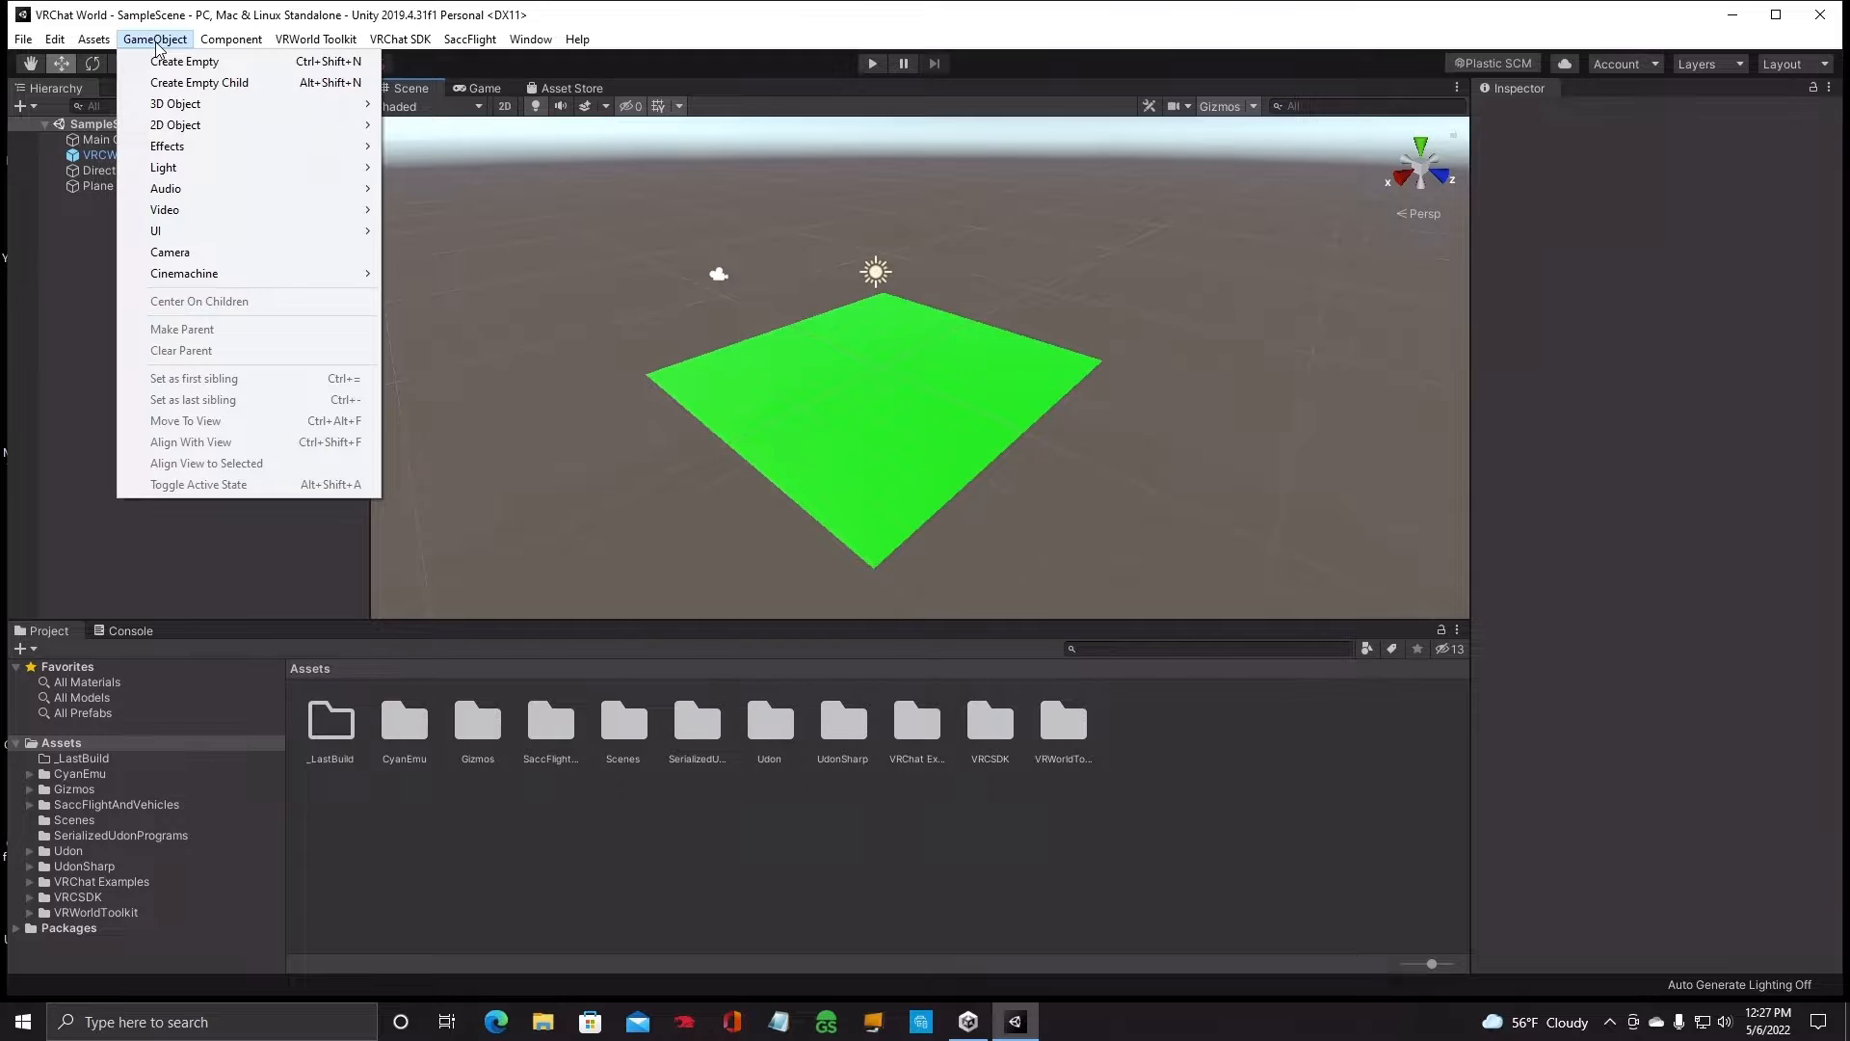
mouse_move(161, 108)
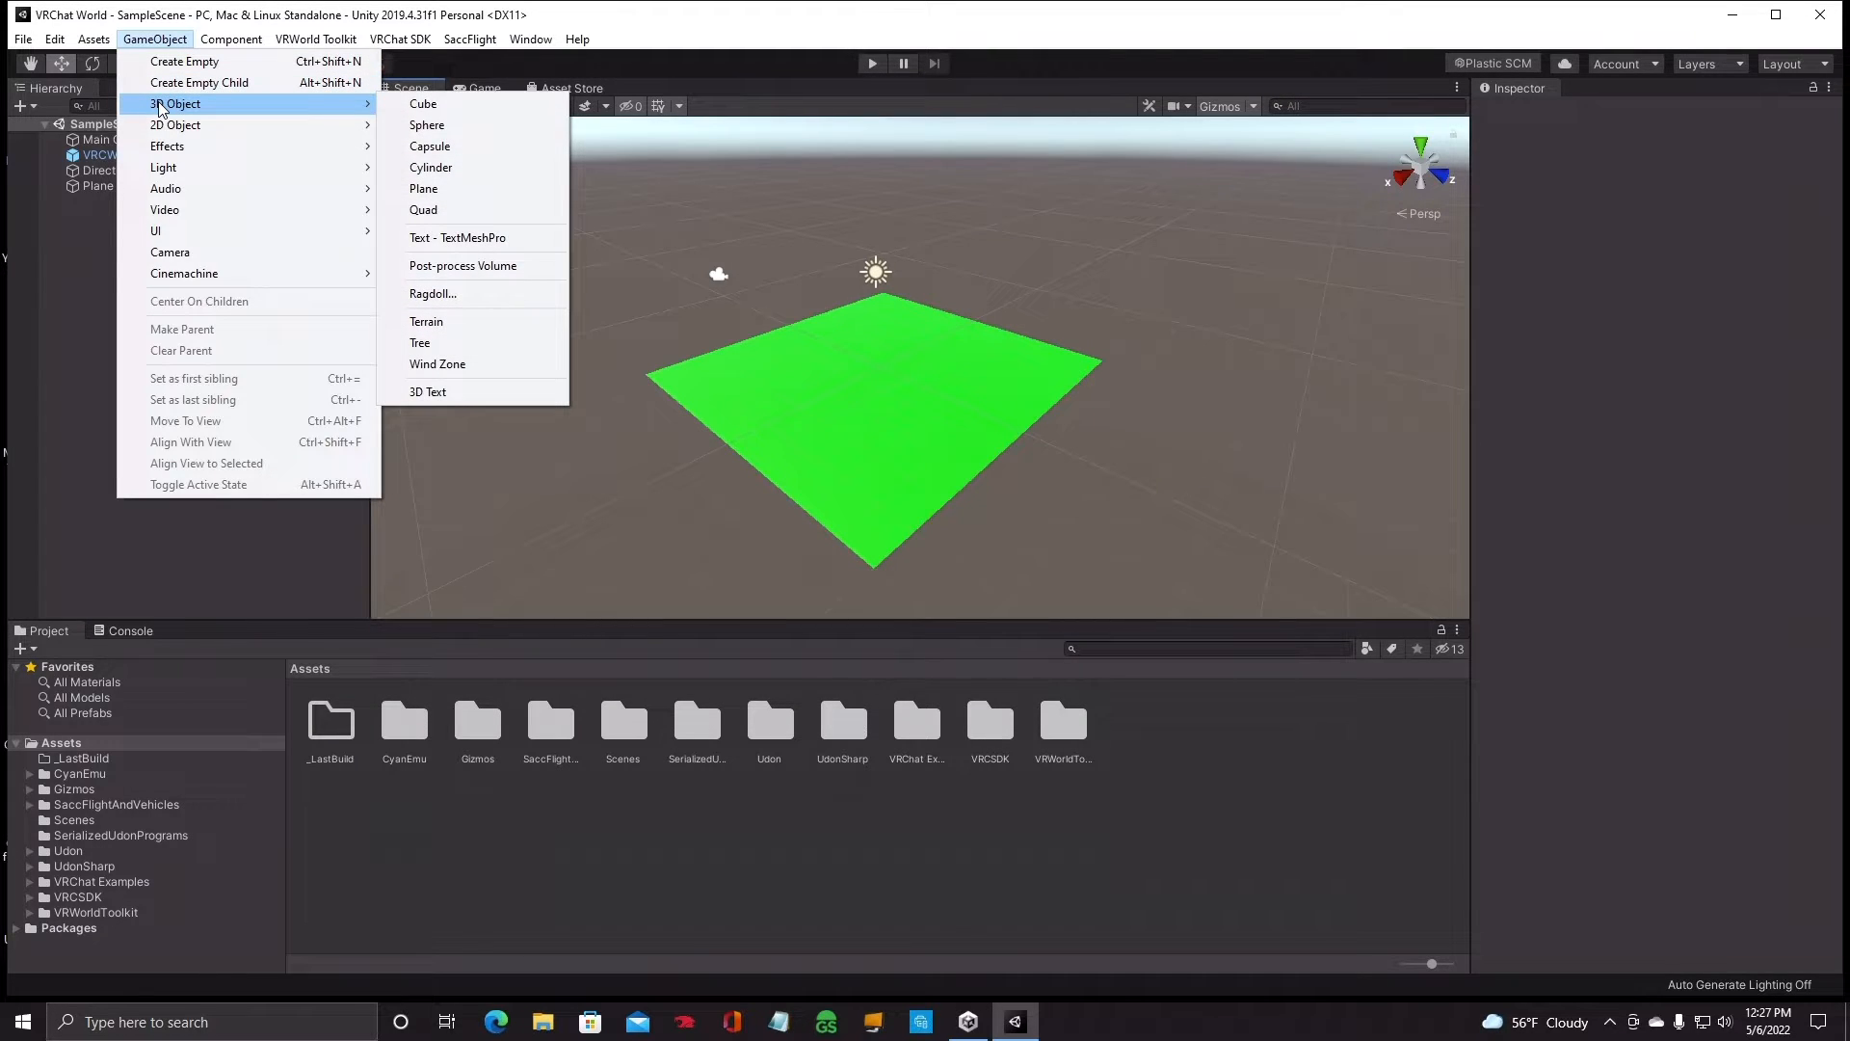
left_click(404, 105)
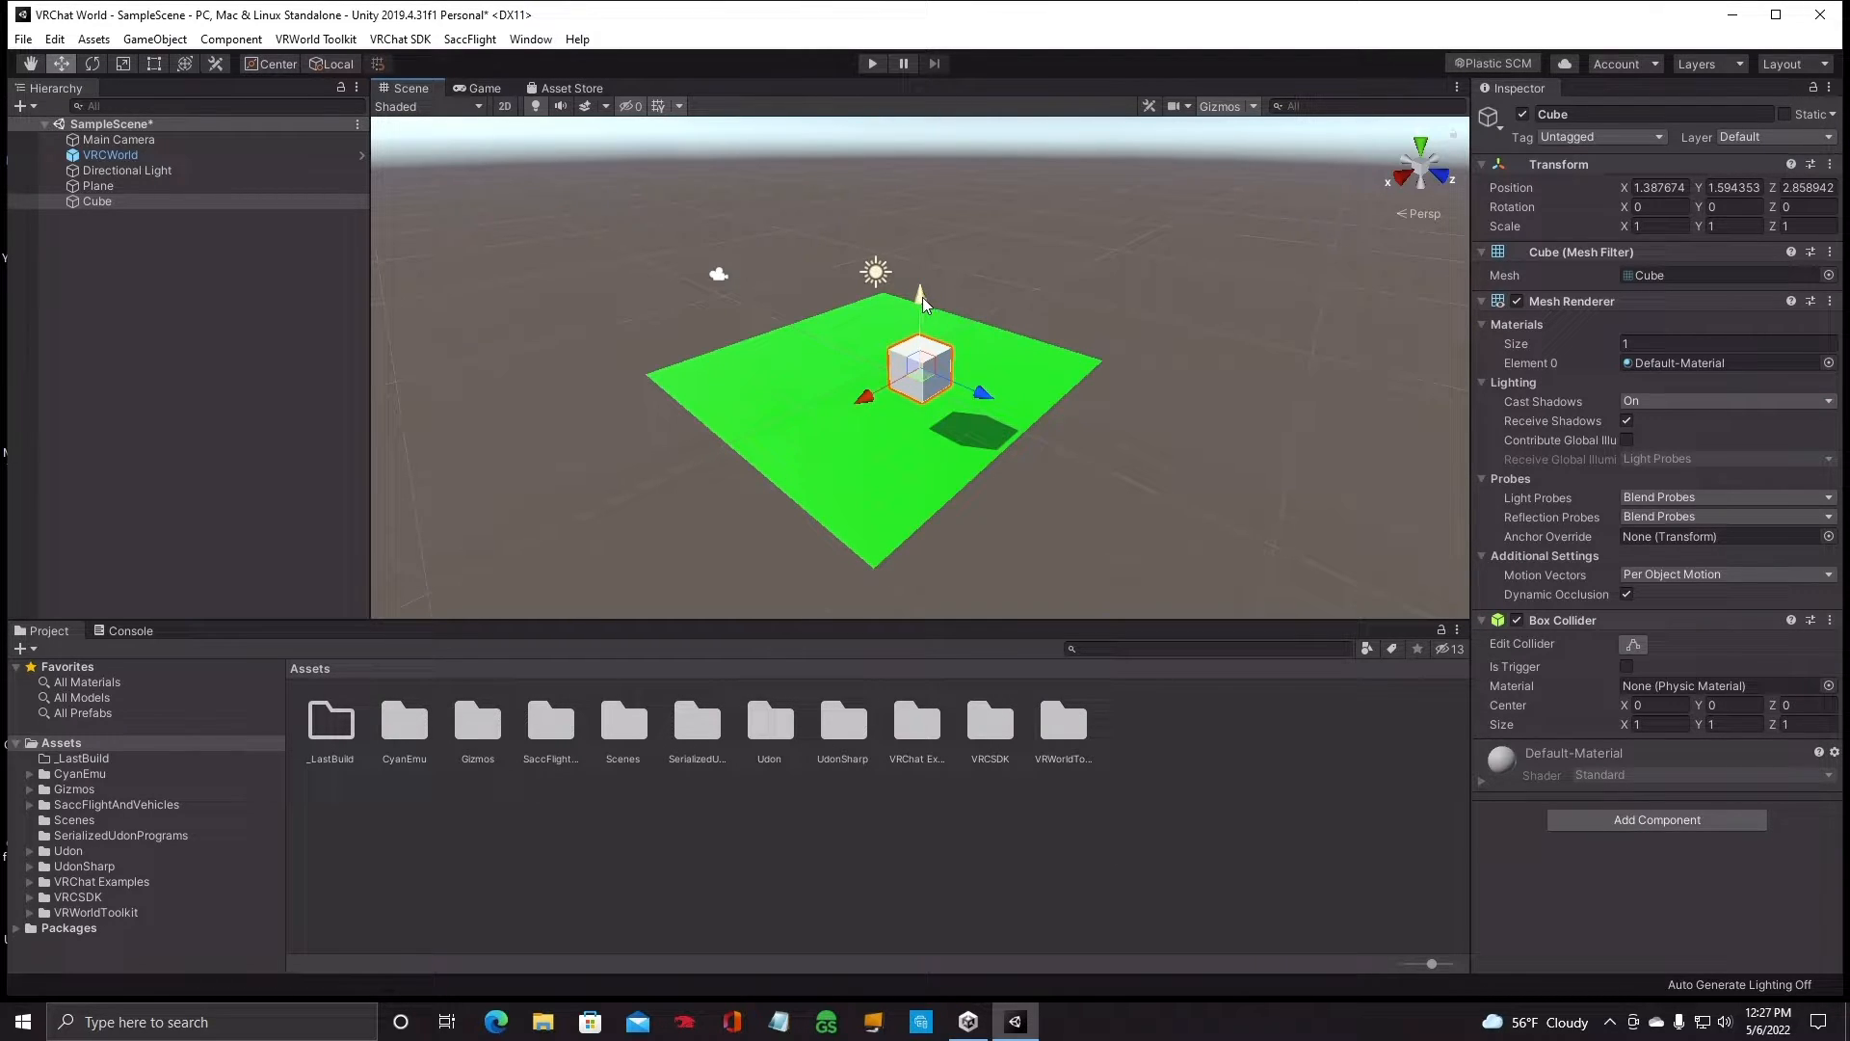
Move the cube onto the green plane near its centre, at about X 0.67, Y 0.59, Z 0.08.
left_click_drag(919, 297, 929, 218)
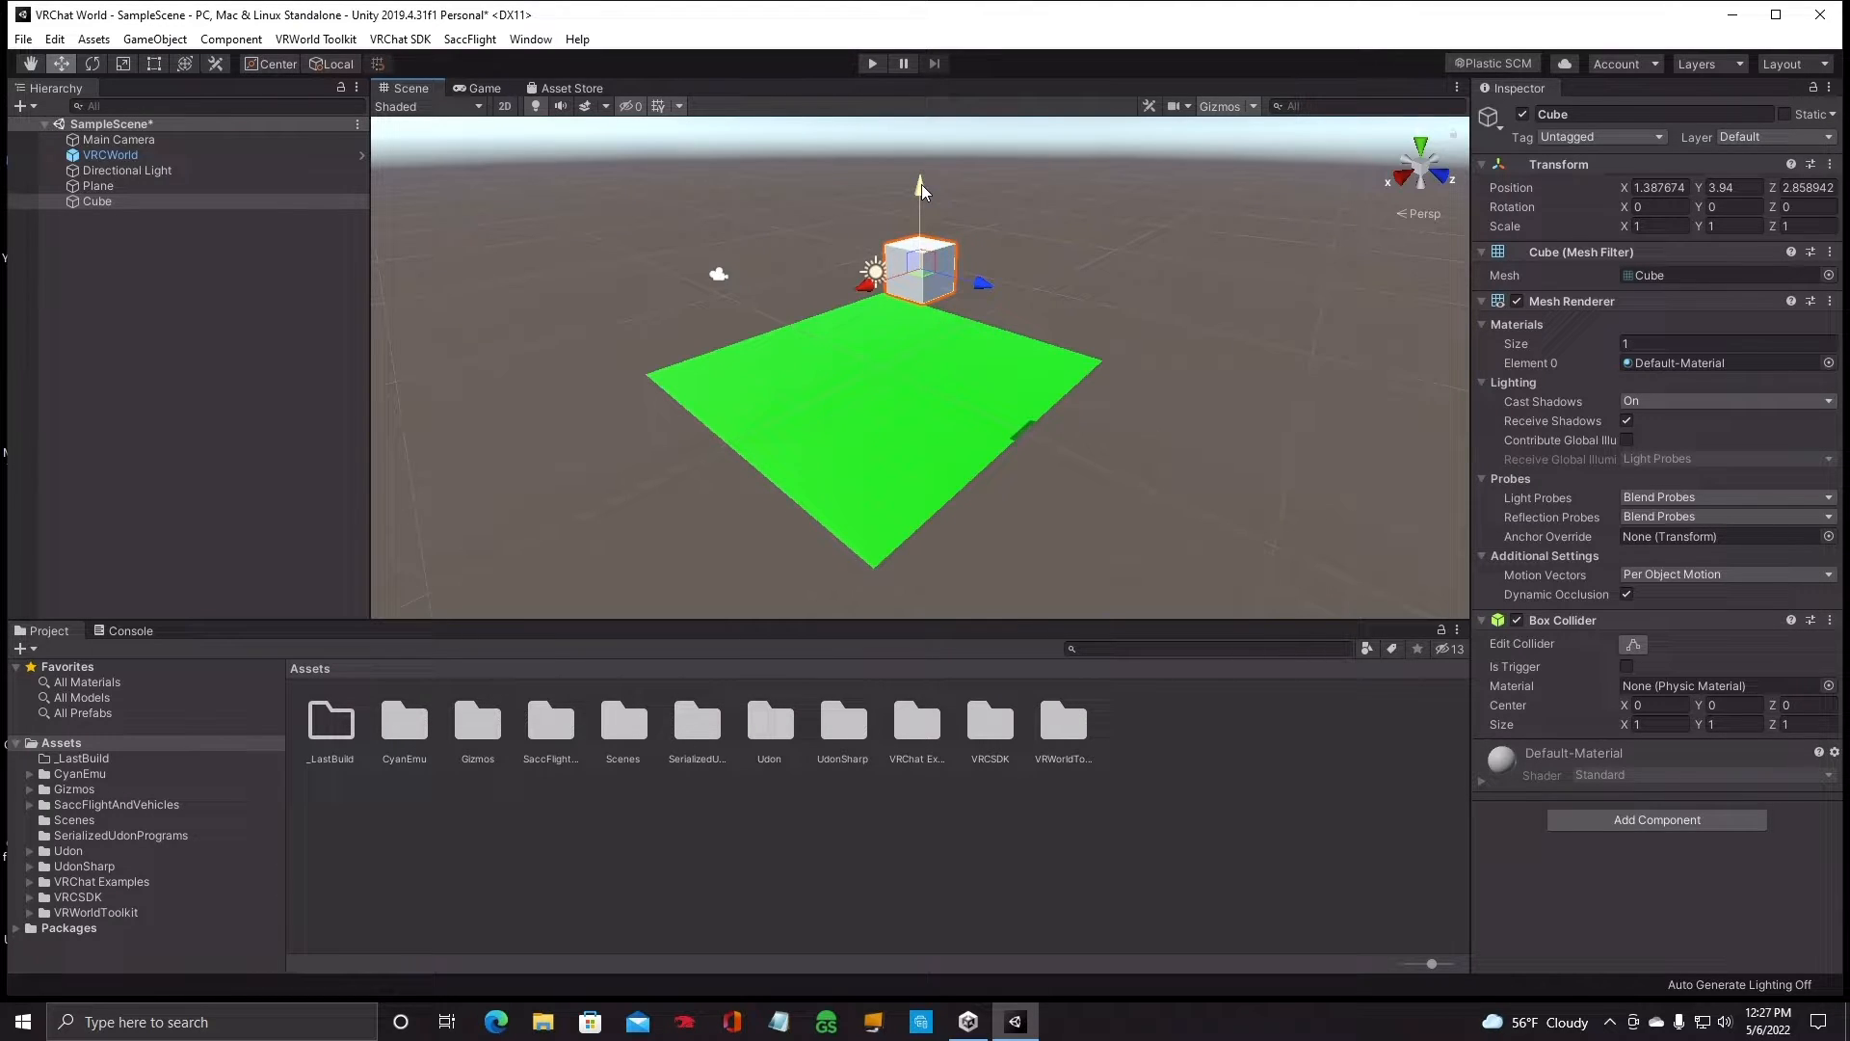
left_click_drag(921, 185, 924, 287, "ctrl")
left_click_drag(981, 380, 892, 353)
mouse_move(777, 349)
left_mouse_down()
mouse_move(704, 386)
mouse_move(800, 343)
left_mouse_up()
left_click_drag(857, 238, 863, 281)
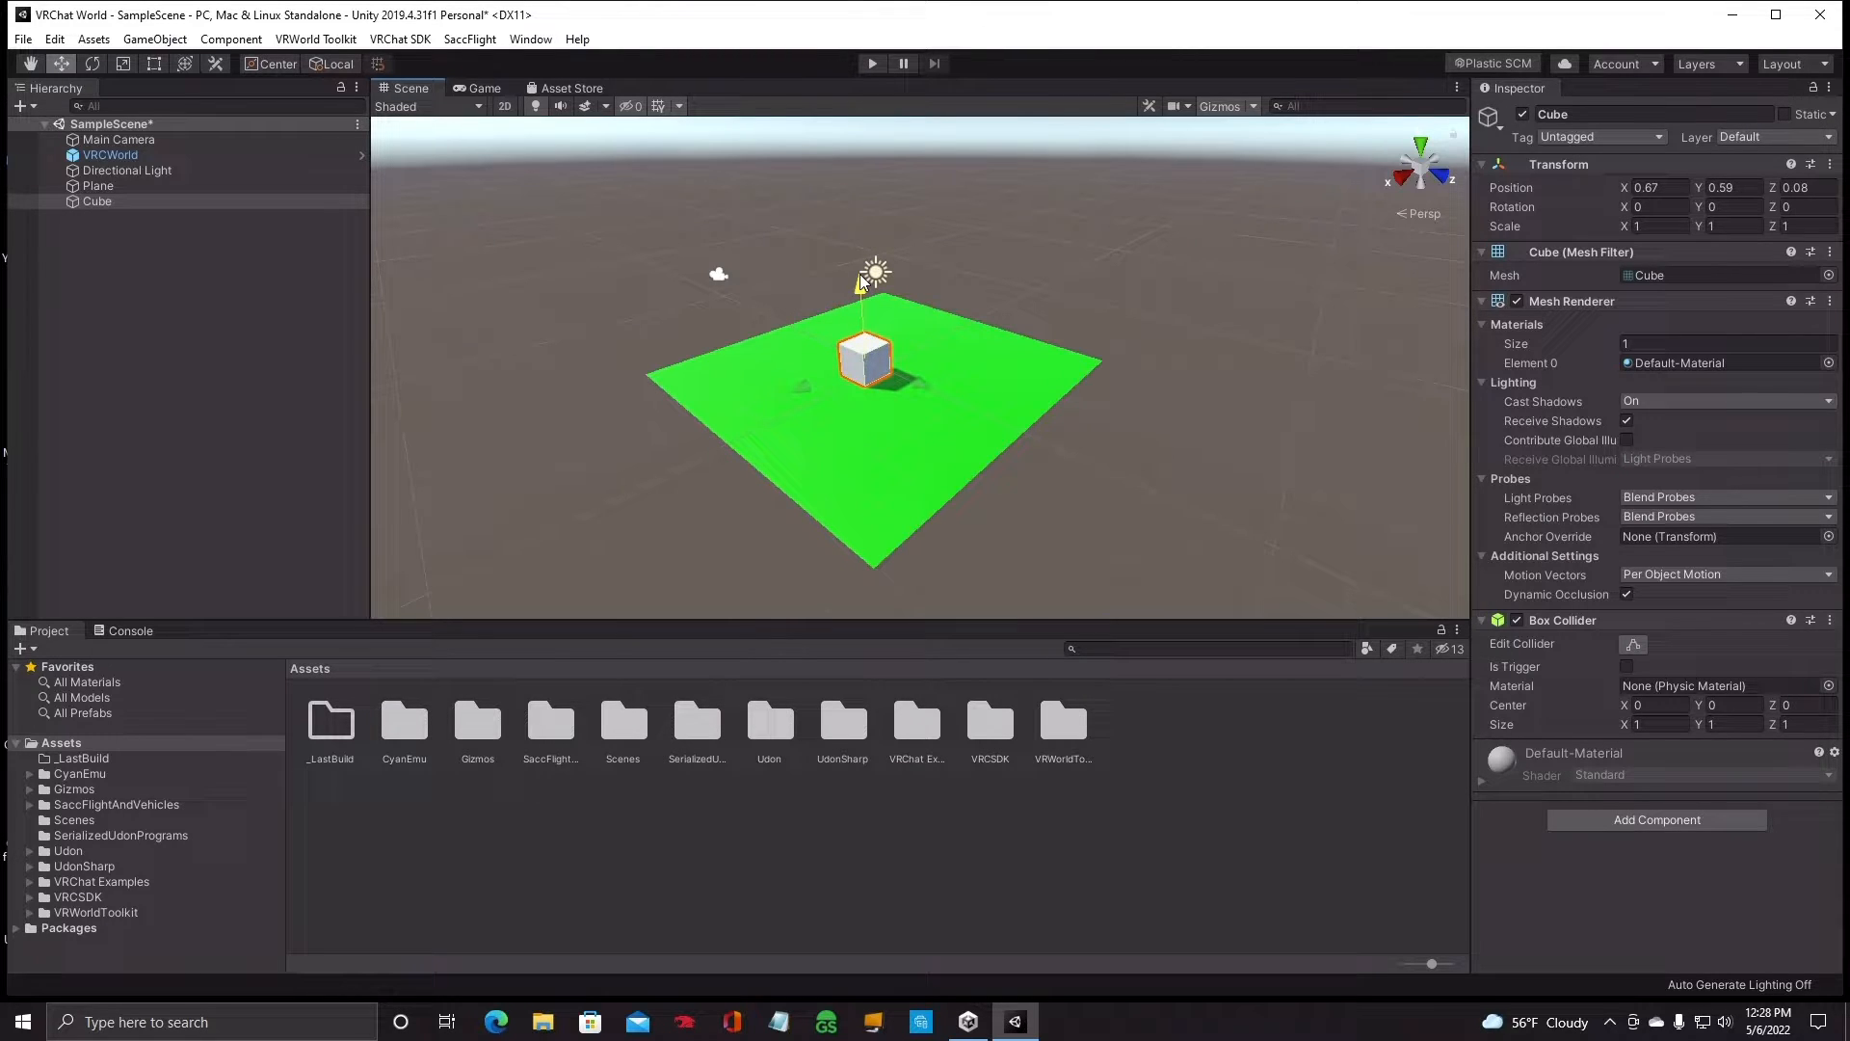
Examine the cube on the plane up close and from several sides by panning, orbiting and zooming the scene view.
scroll(958, 335, "up", 5)
scroll(958, 335, "up", 4)
right_click_drag(965, 332, 934, 311)
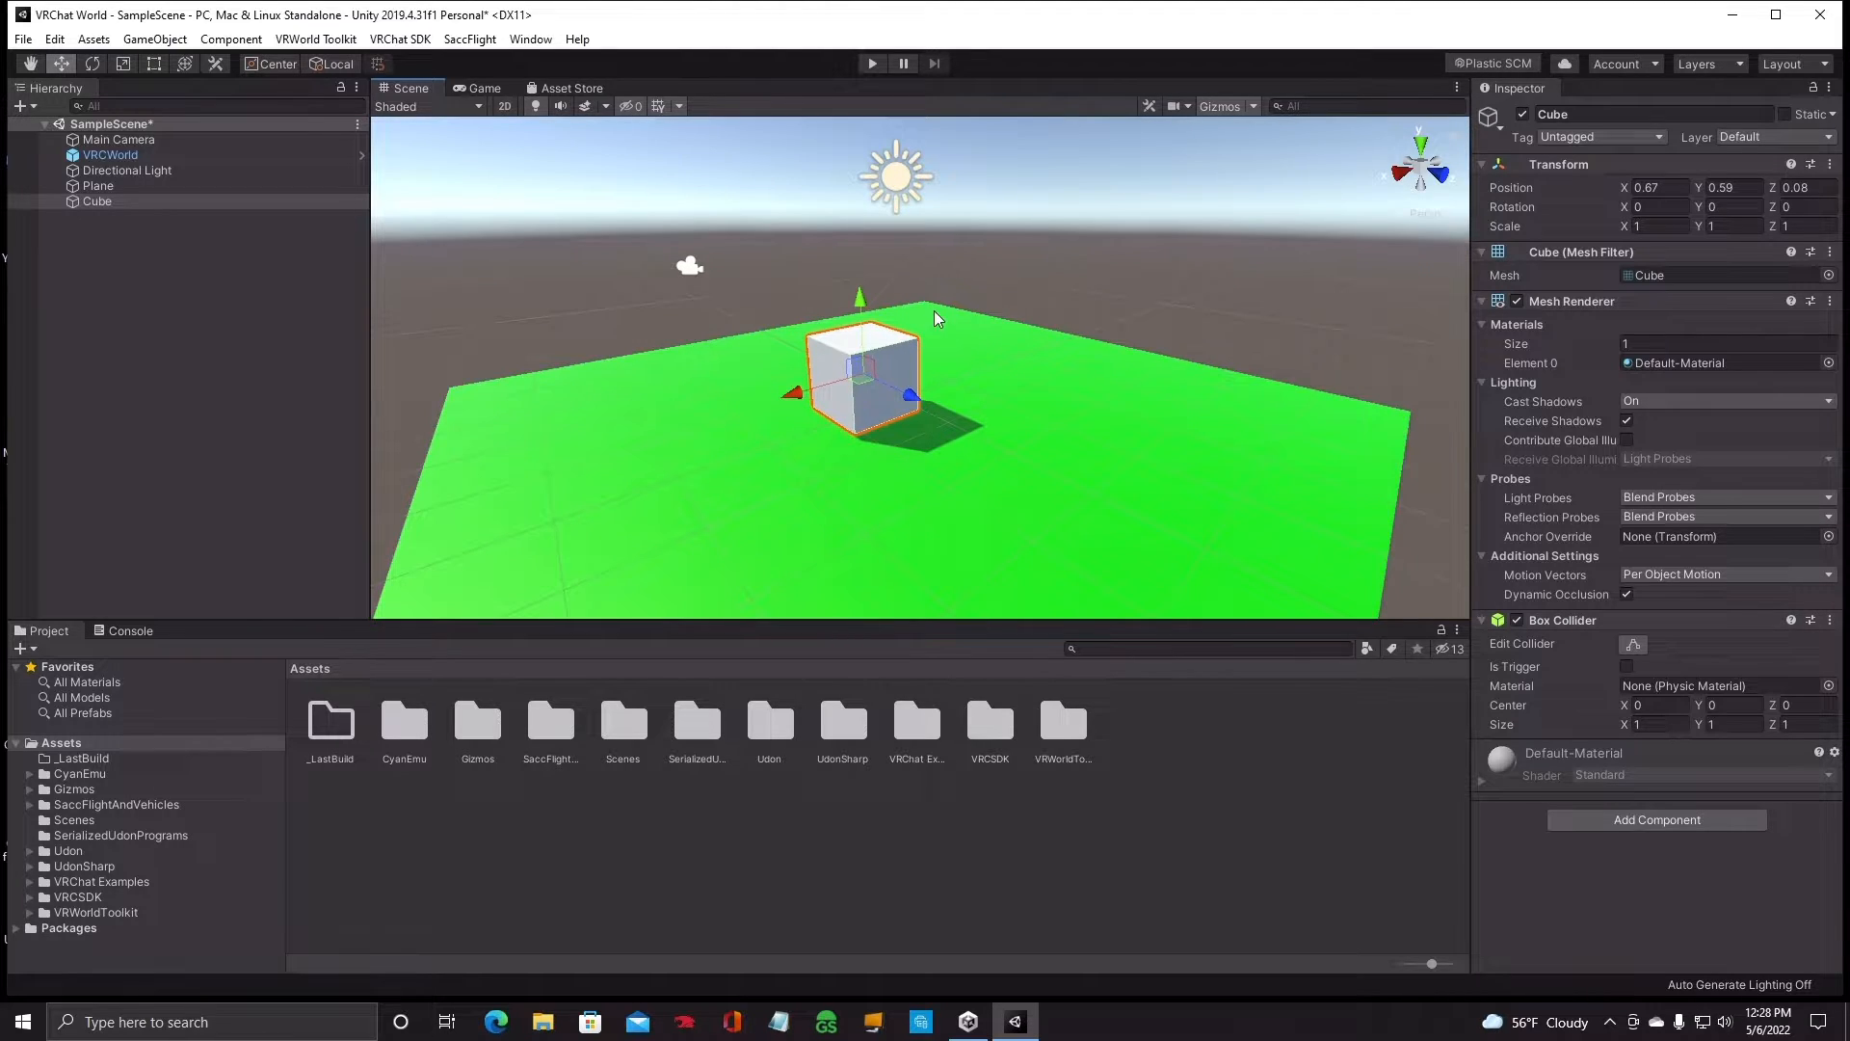
scroll(984, 382, "up", 6)
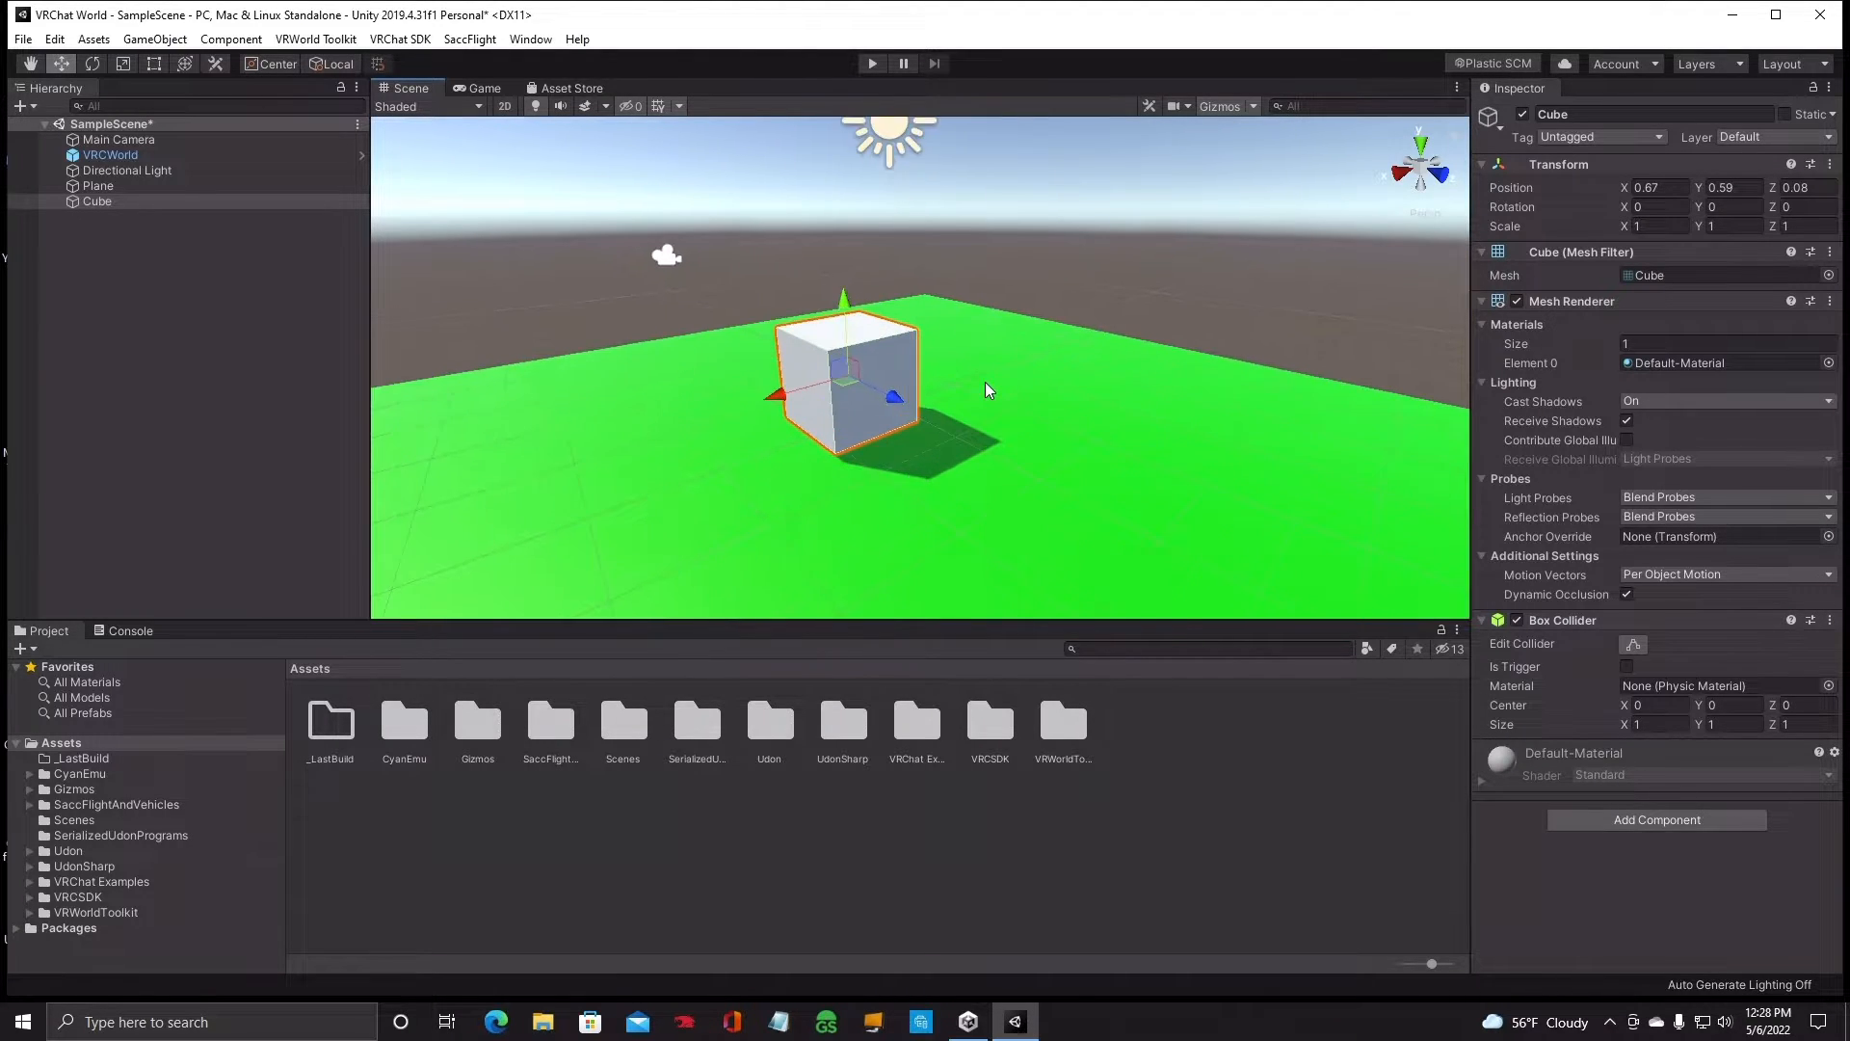
scroll(985, 382, "down", 8)
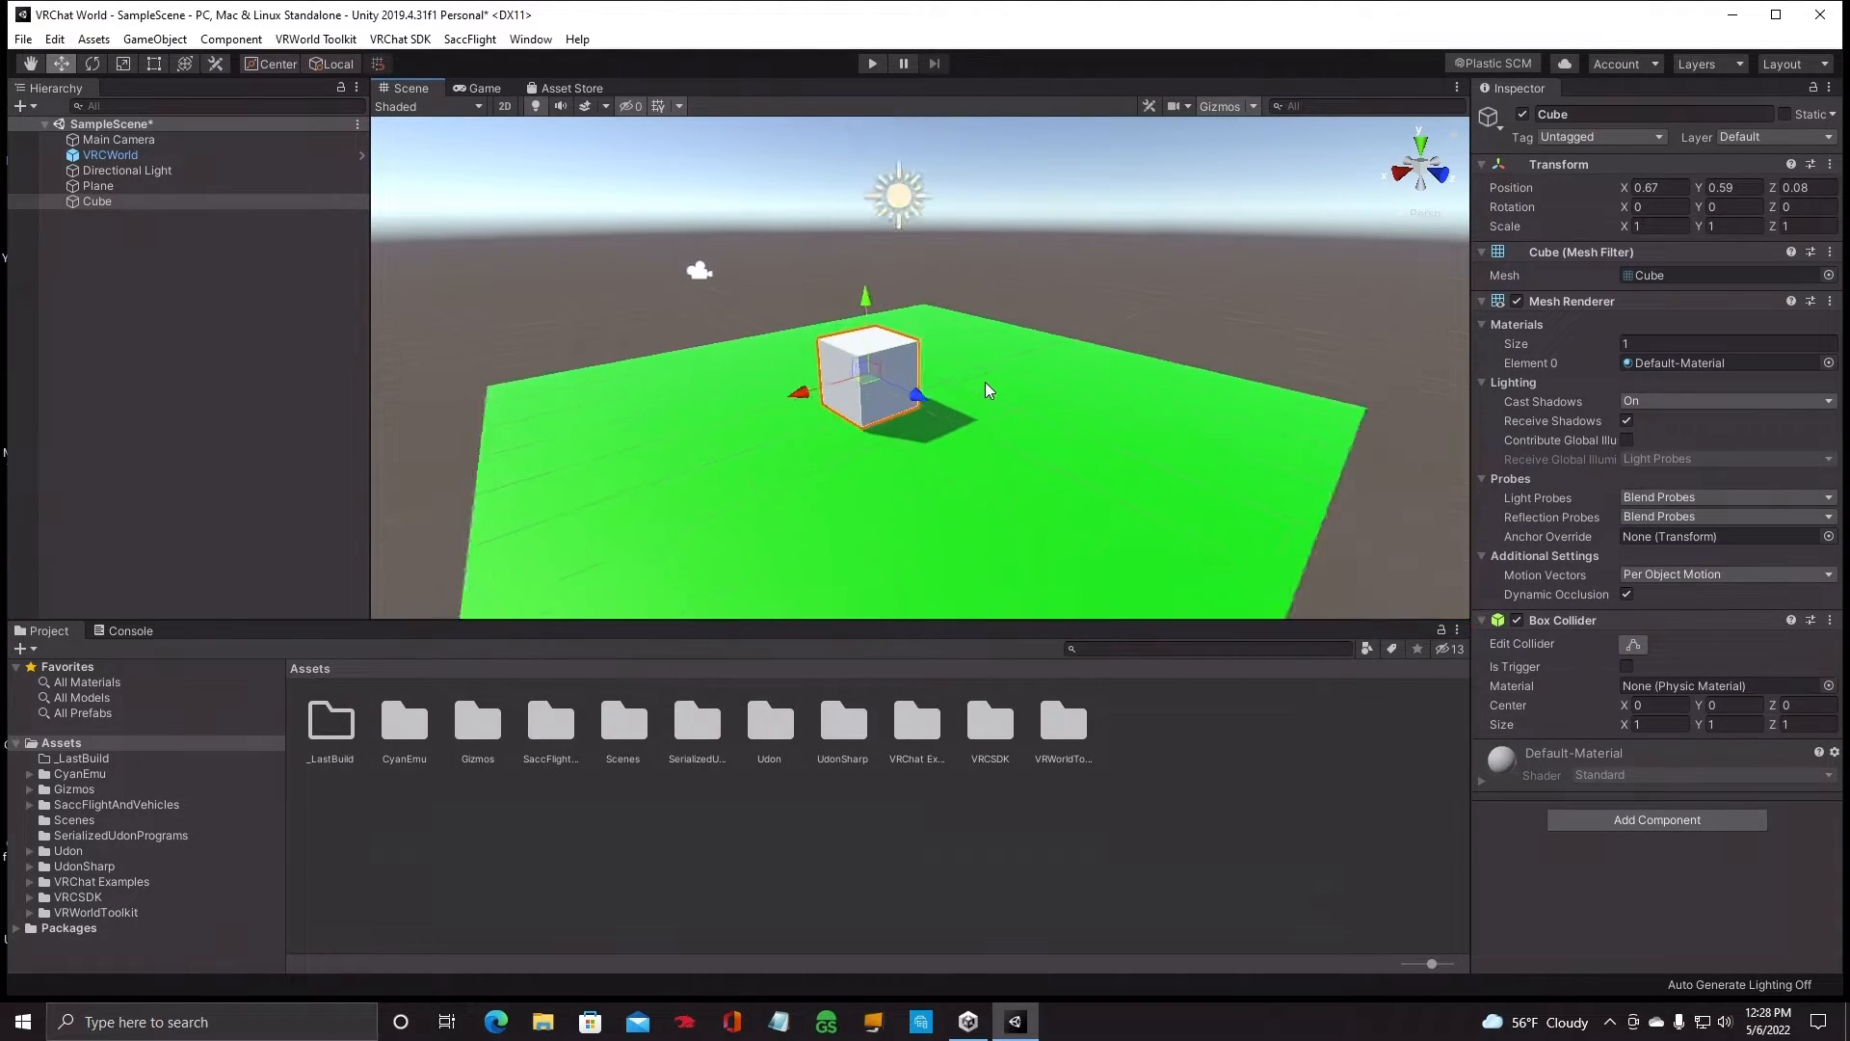
scroll(985, 381, "up", 3)
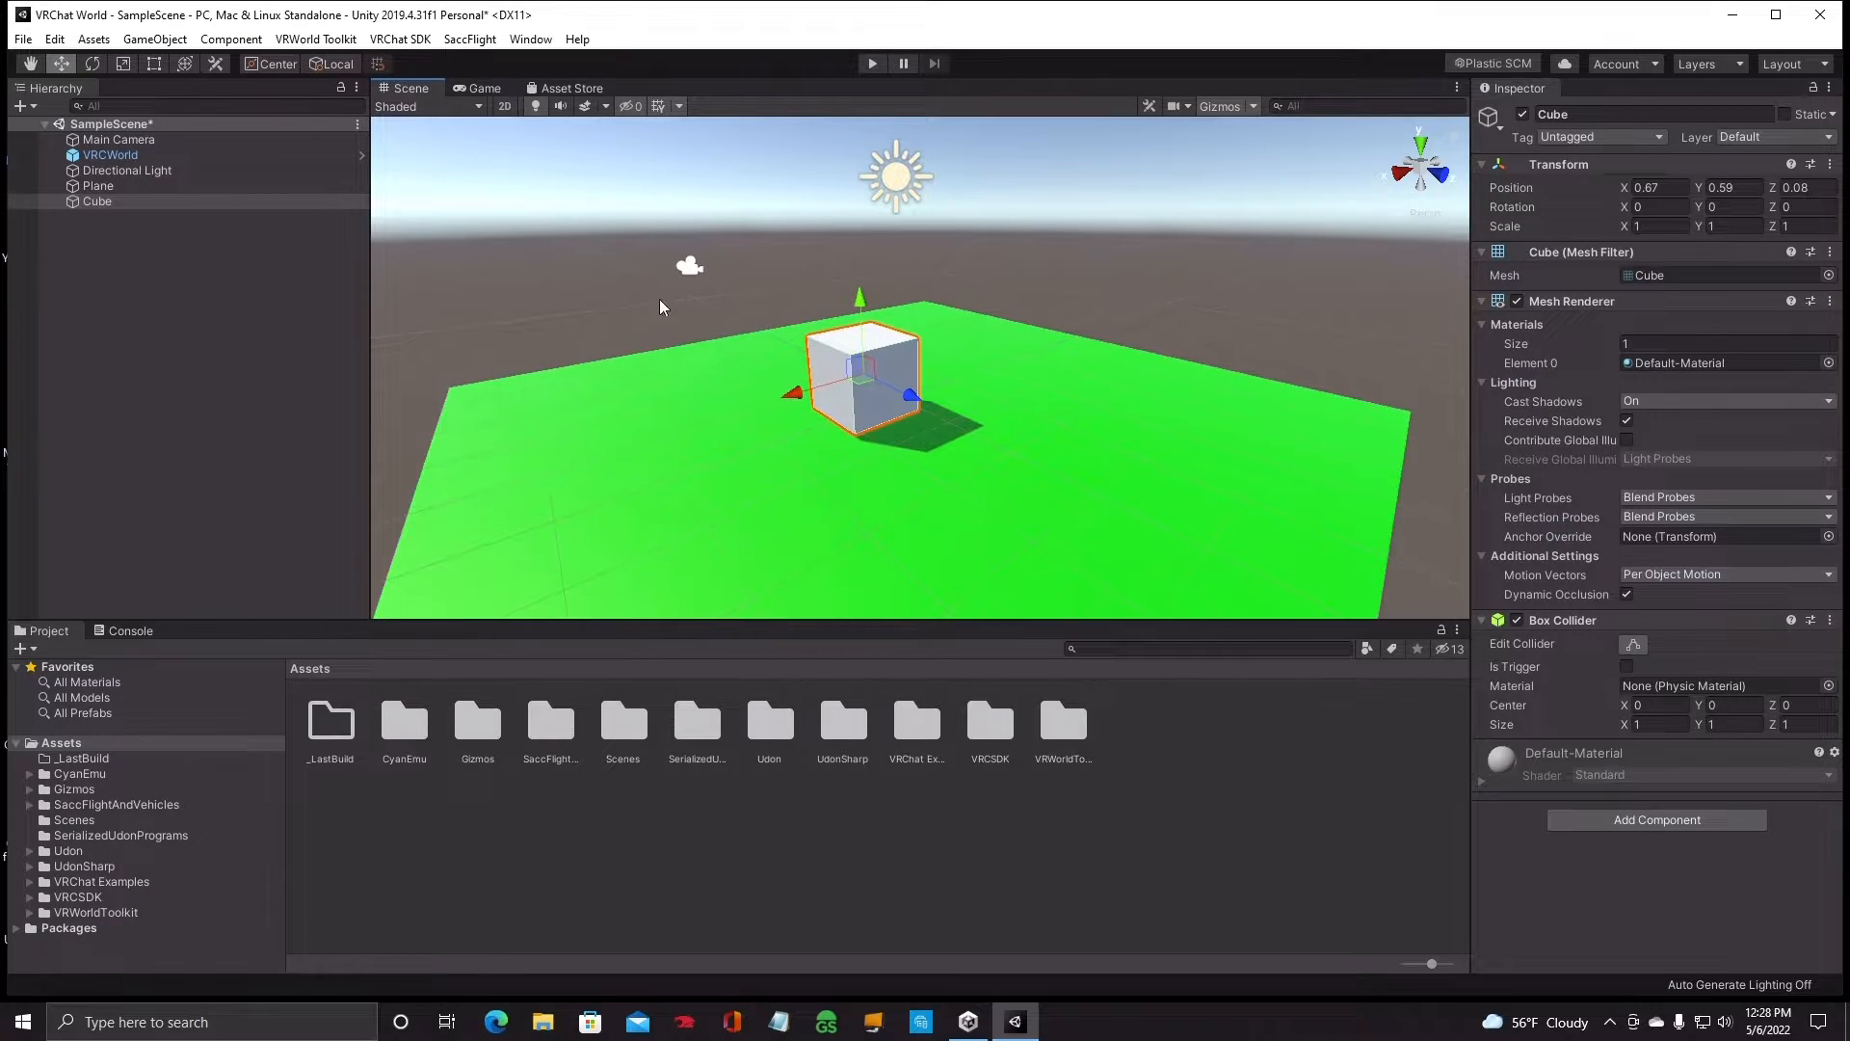
left_click(30, 64)
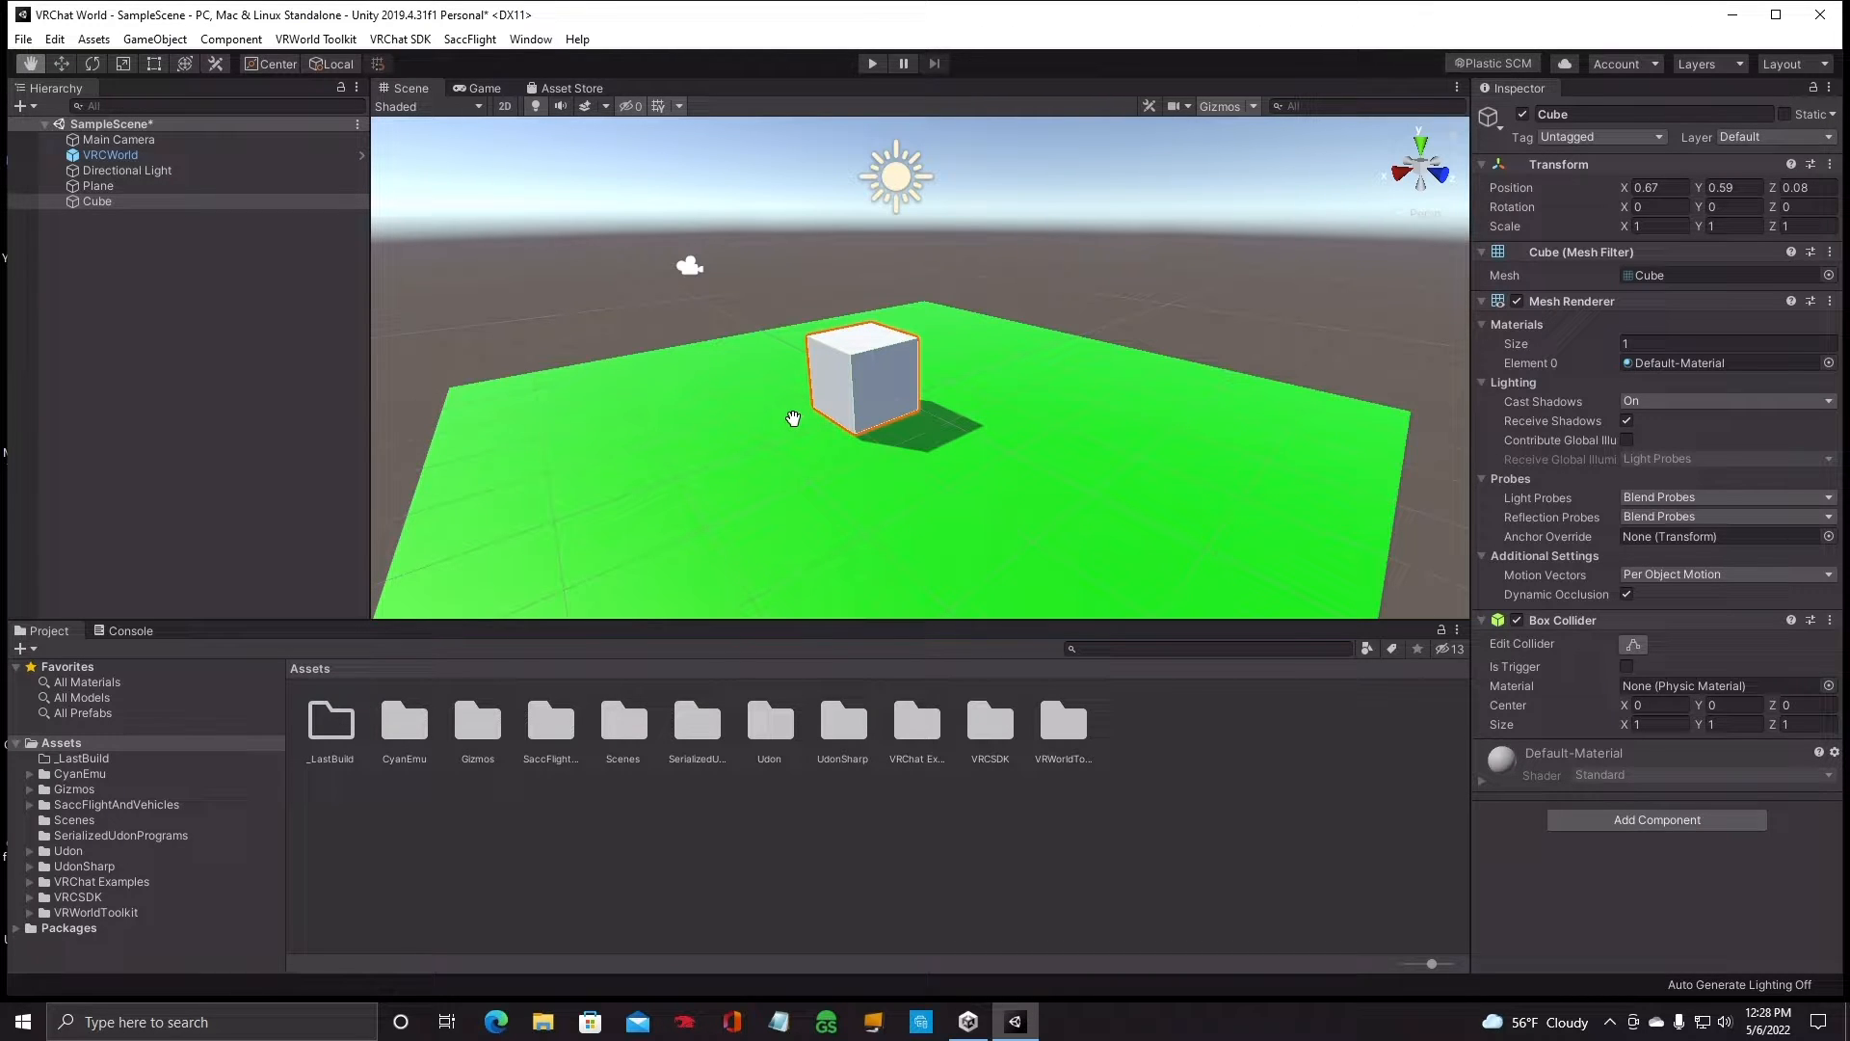
left_click_drag(791, 418, 998, 484)
left_click_drag(1084, 429, 642, 361)
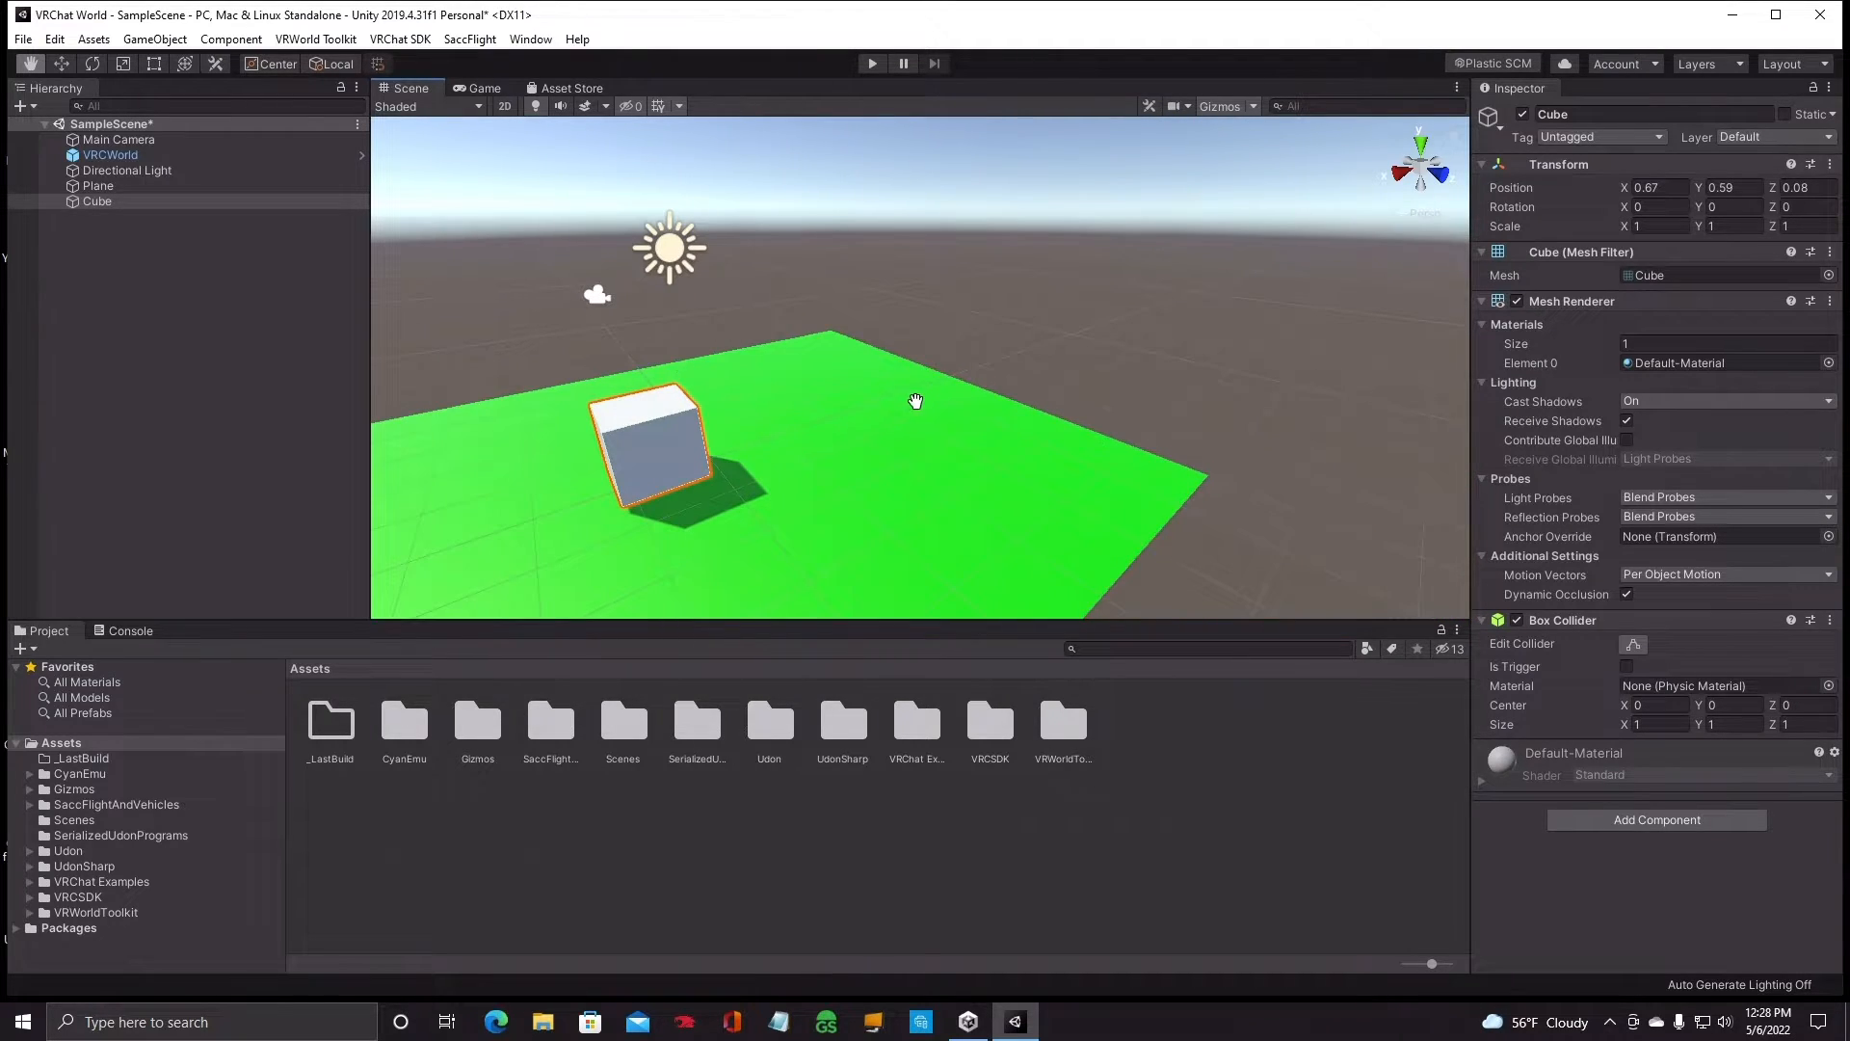
left_click_drag(951, 417, 669, 459, "alt")
left_click_drag(1095, 500, 1067, 463, "alt")
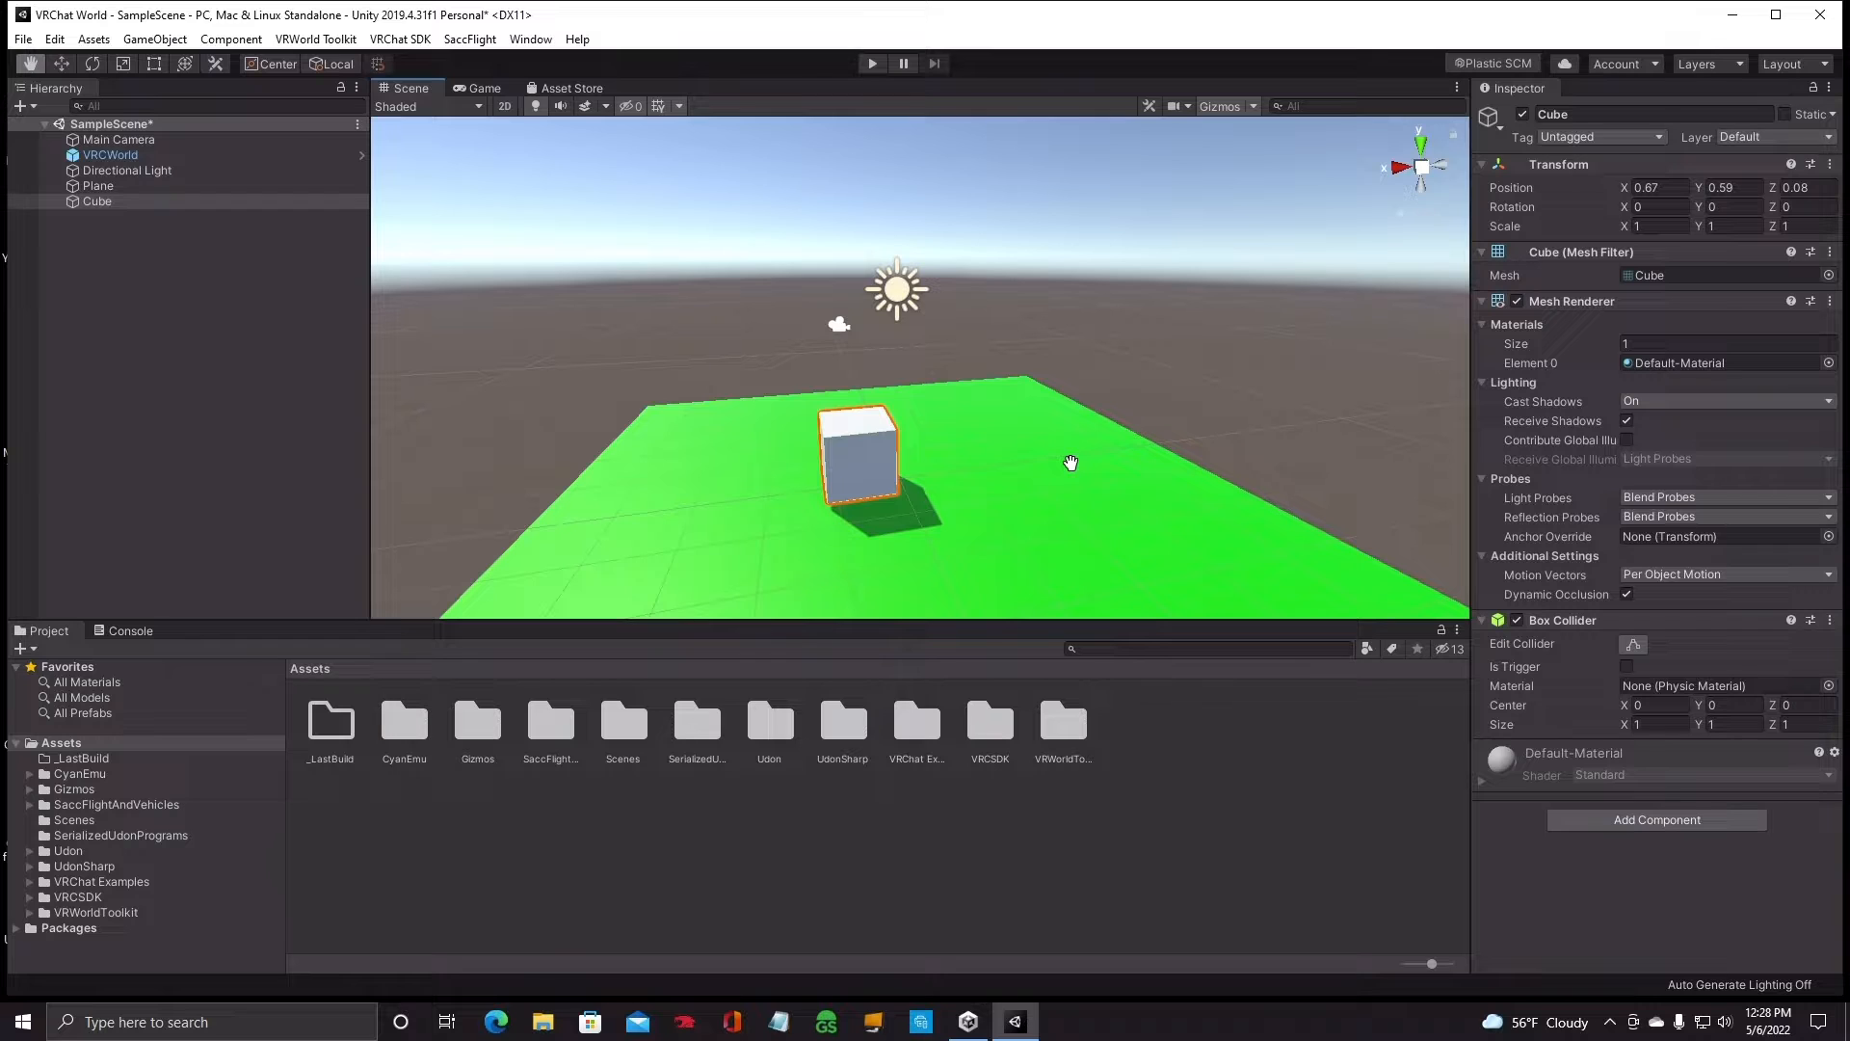
scroll(1071, 463, "up", 2)
scroll(1071, 463, "up", 4)
left_click_drag(1070, 459, 648, 489, "alt")
left_click_drag(1020, 475, 676, 477, "alt")
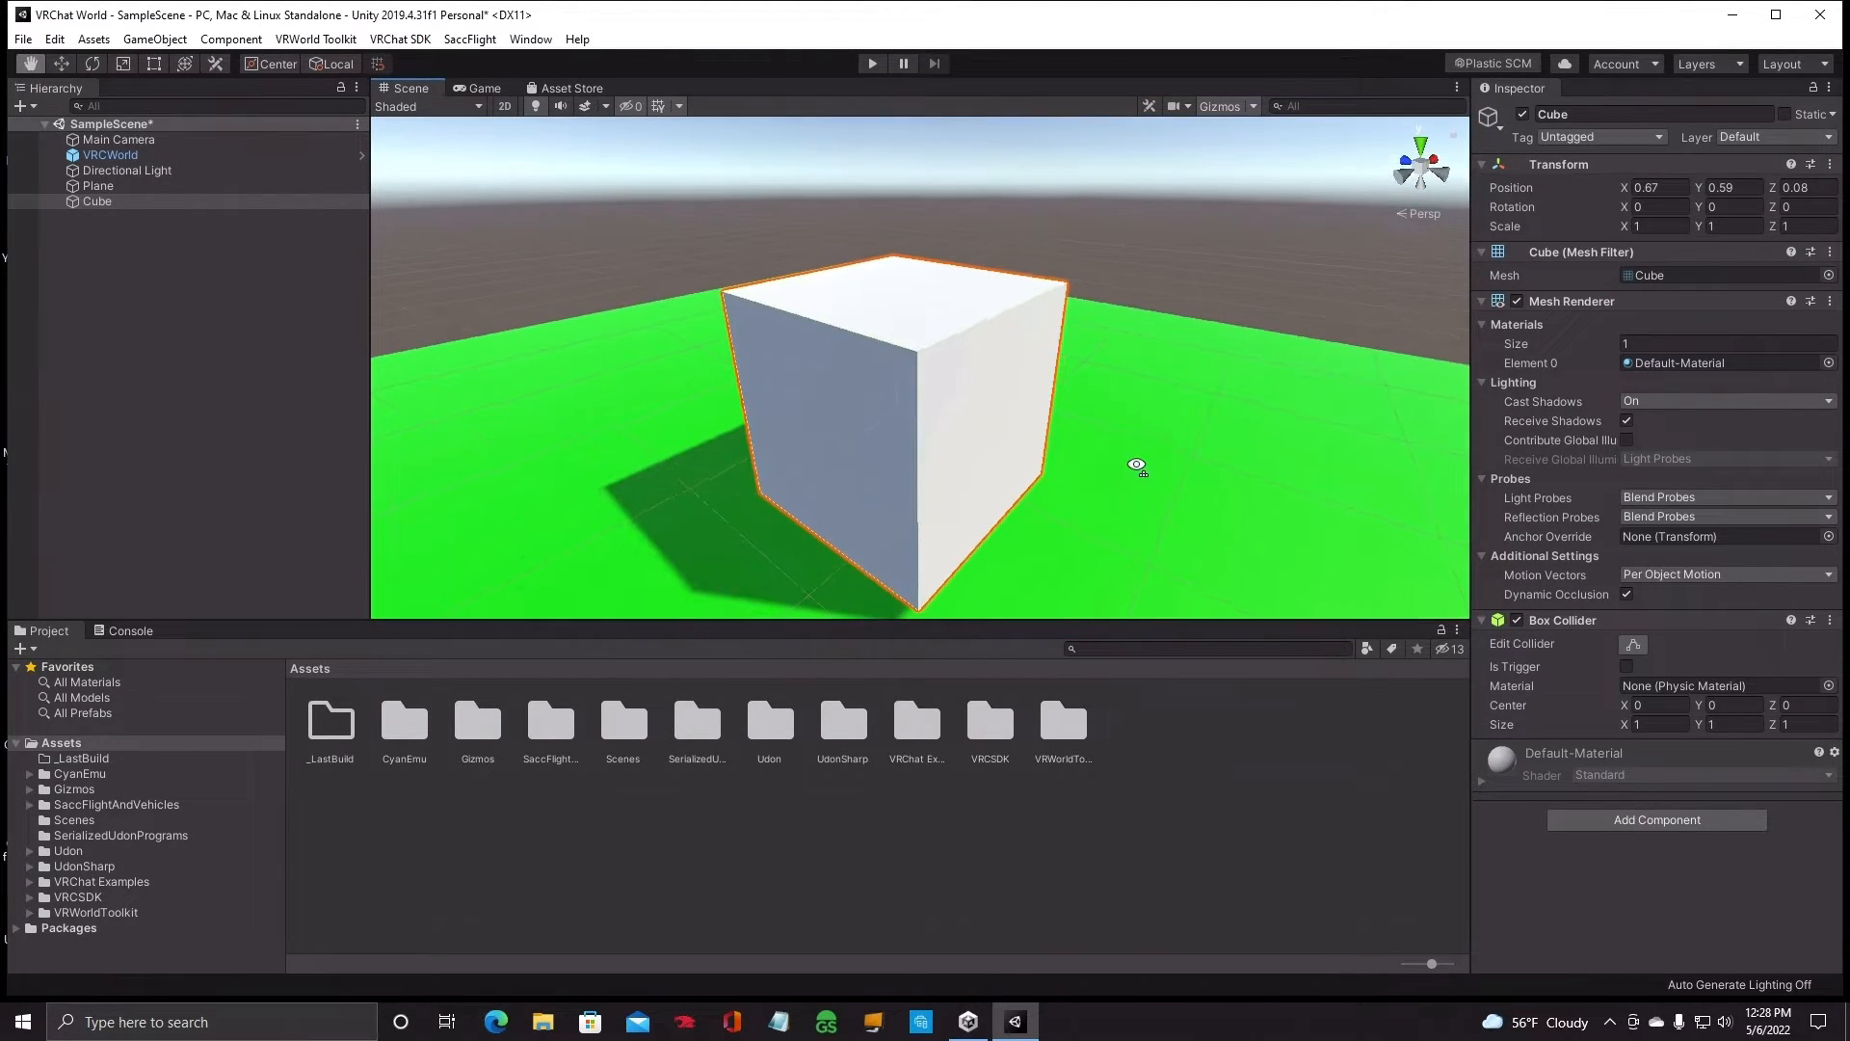
left_click_drag(1136, 466, 1099, 473, "alt")
scroll(1100, 472, "down", 3)
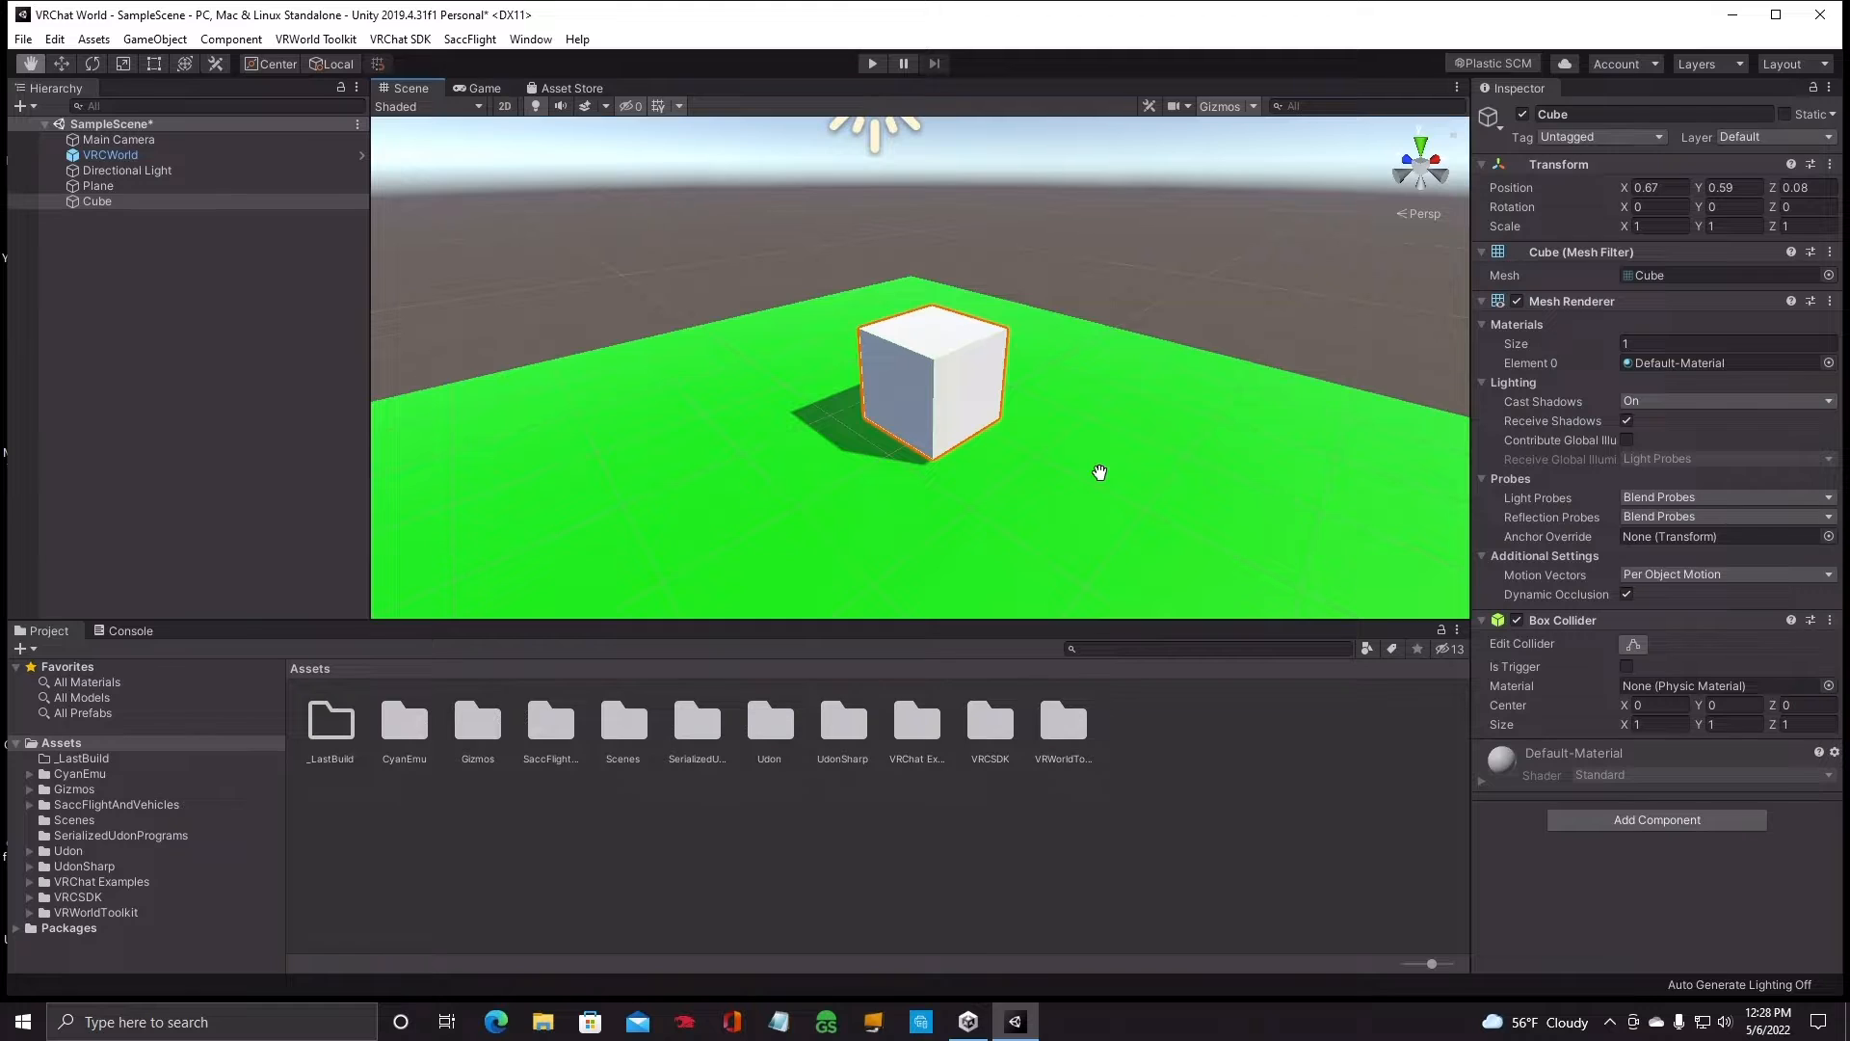
Use the Move tool to reposition the cube on the plane at about X 0.34, Y 0.52.
left_click(59, 62)
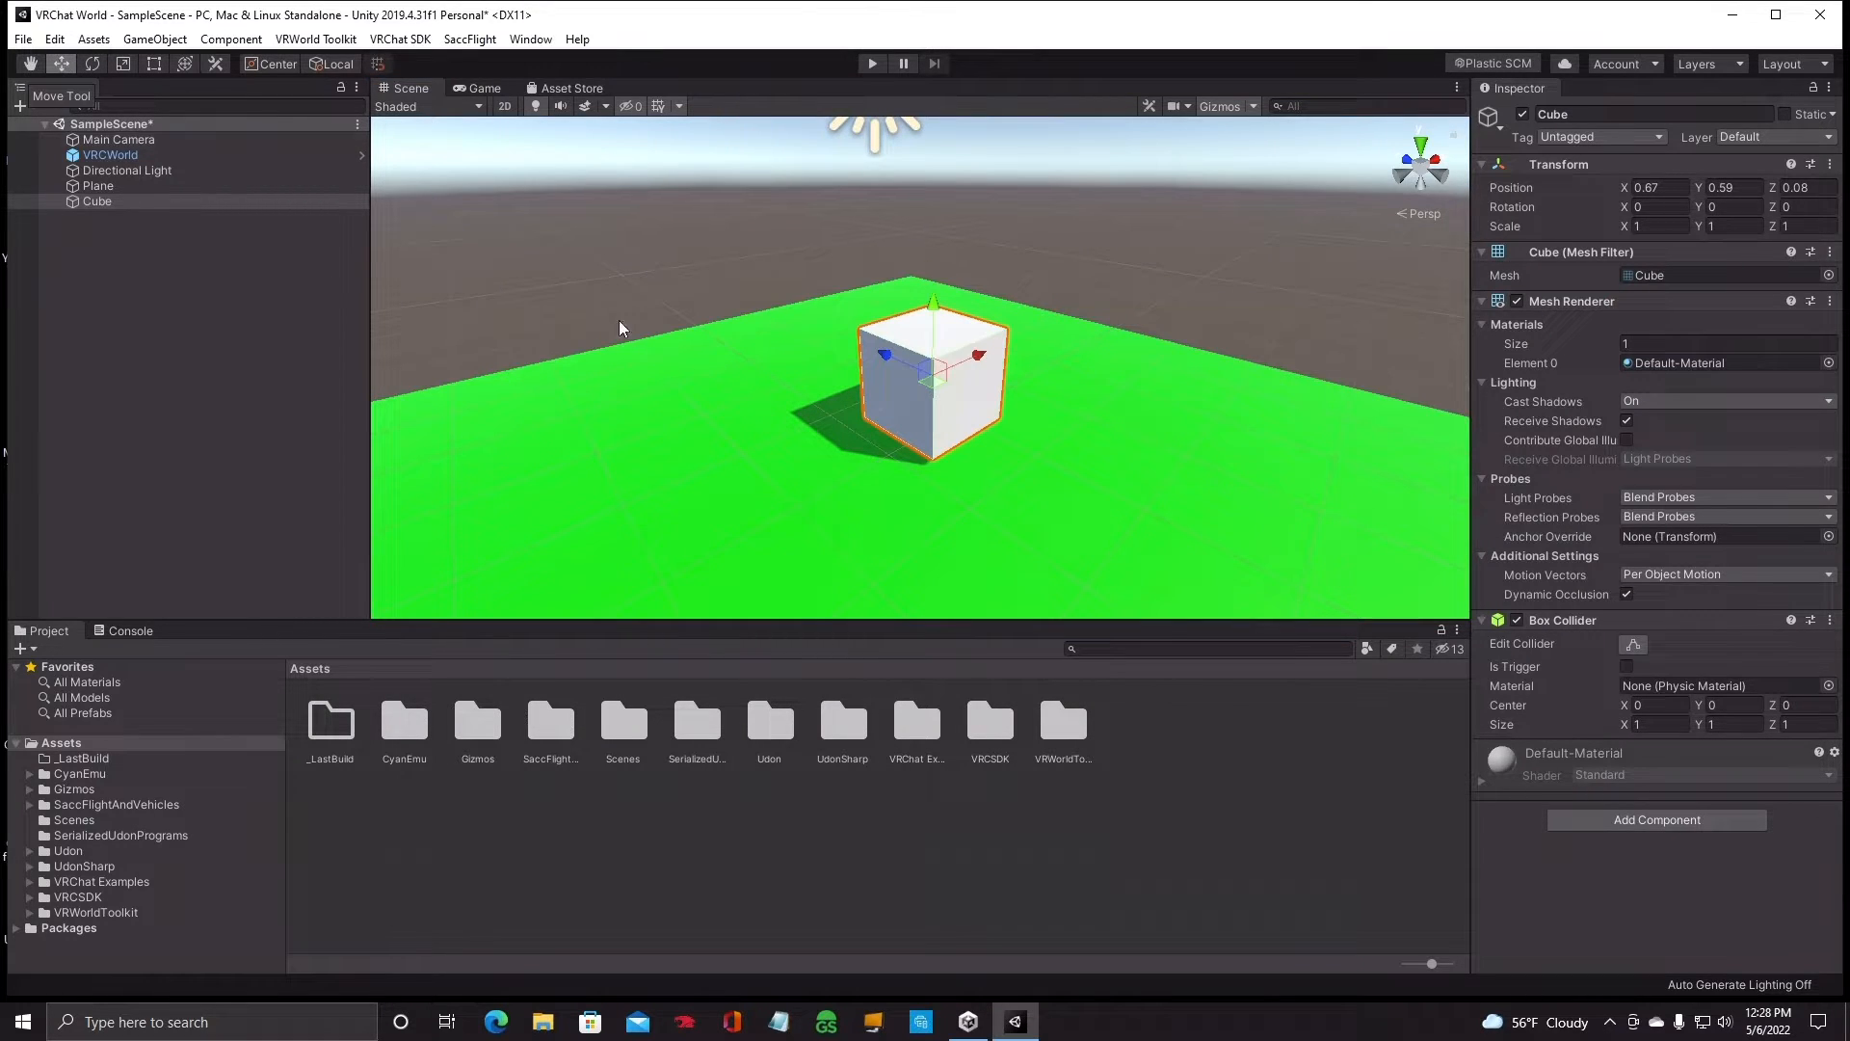
right_click_drag(836, 412, 870, 363)
mouse_move(892, 389)
left_mouse_down()
mouse_move(896, 372)
mouse_move(922, 420)
mouse_move(870, 401)
left_mouse_up()
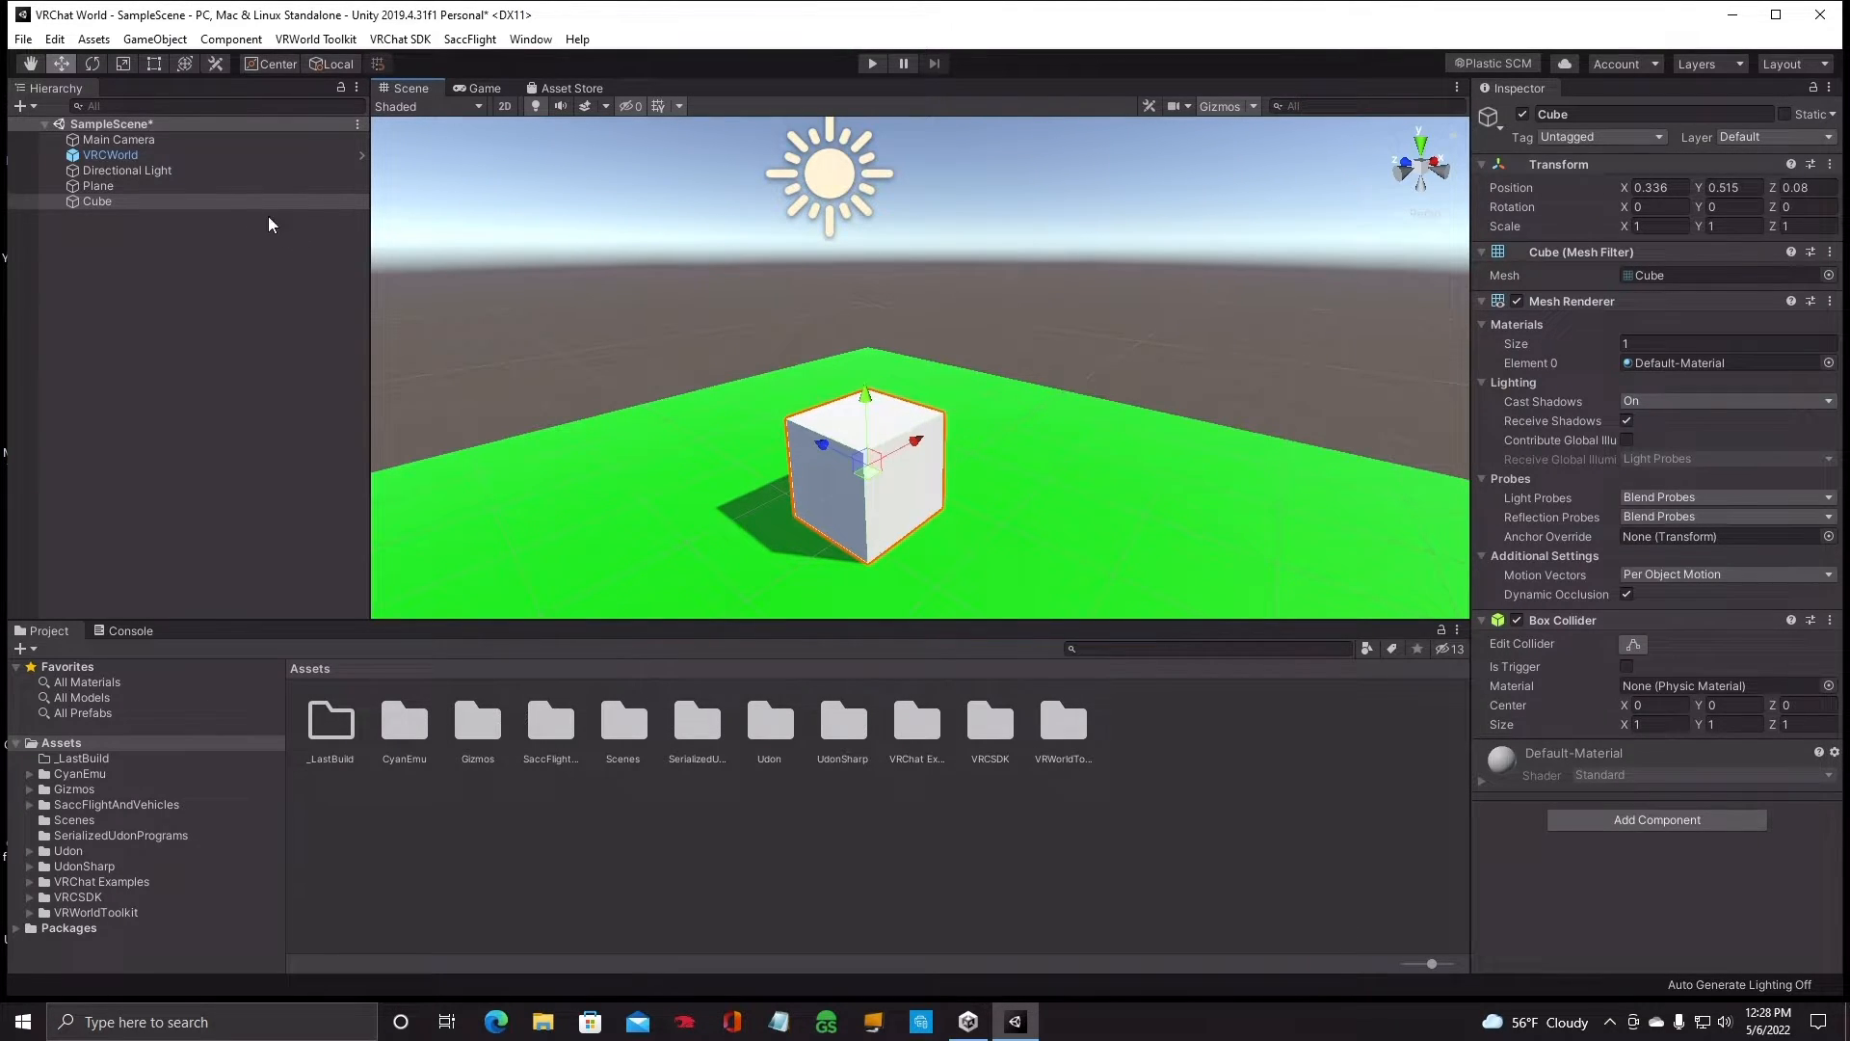
Rotate the cube to about 27.7° on Y and about -92.8° on Z with the Rotate tool.
left_click(93, 64)
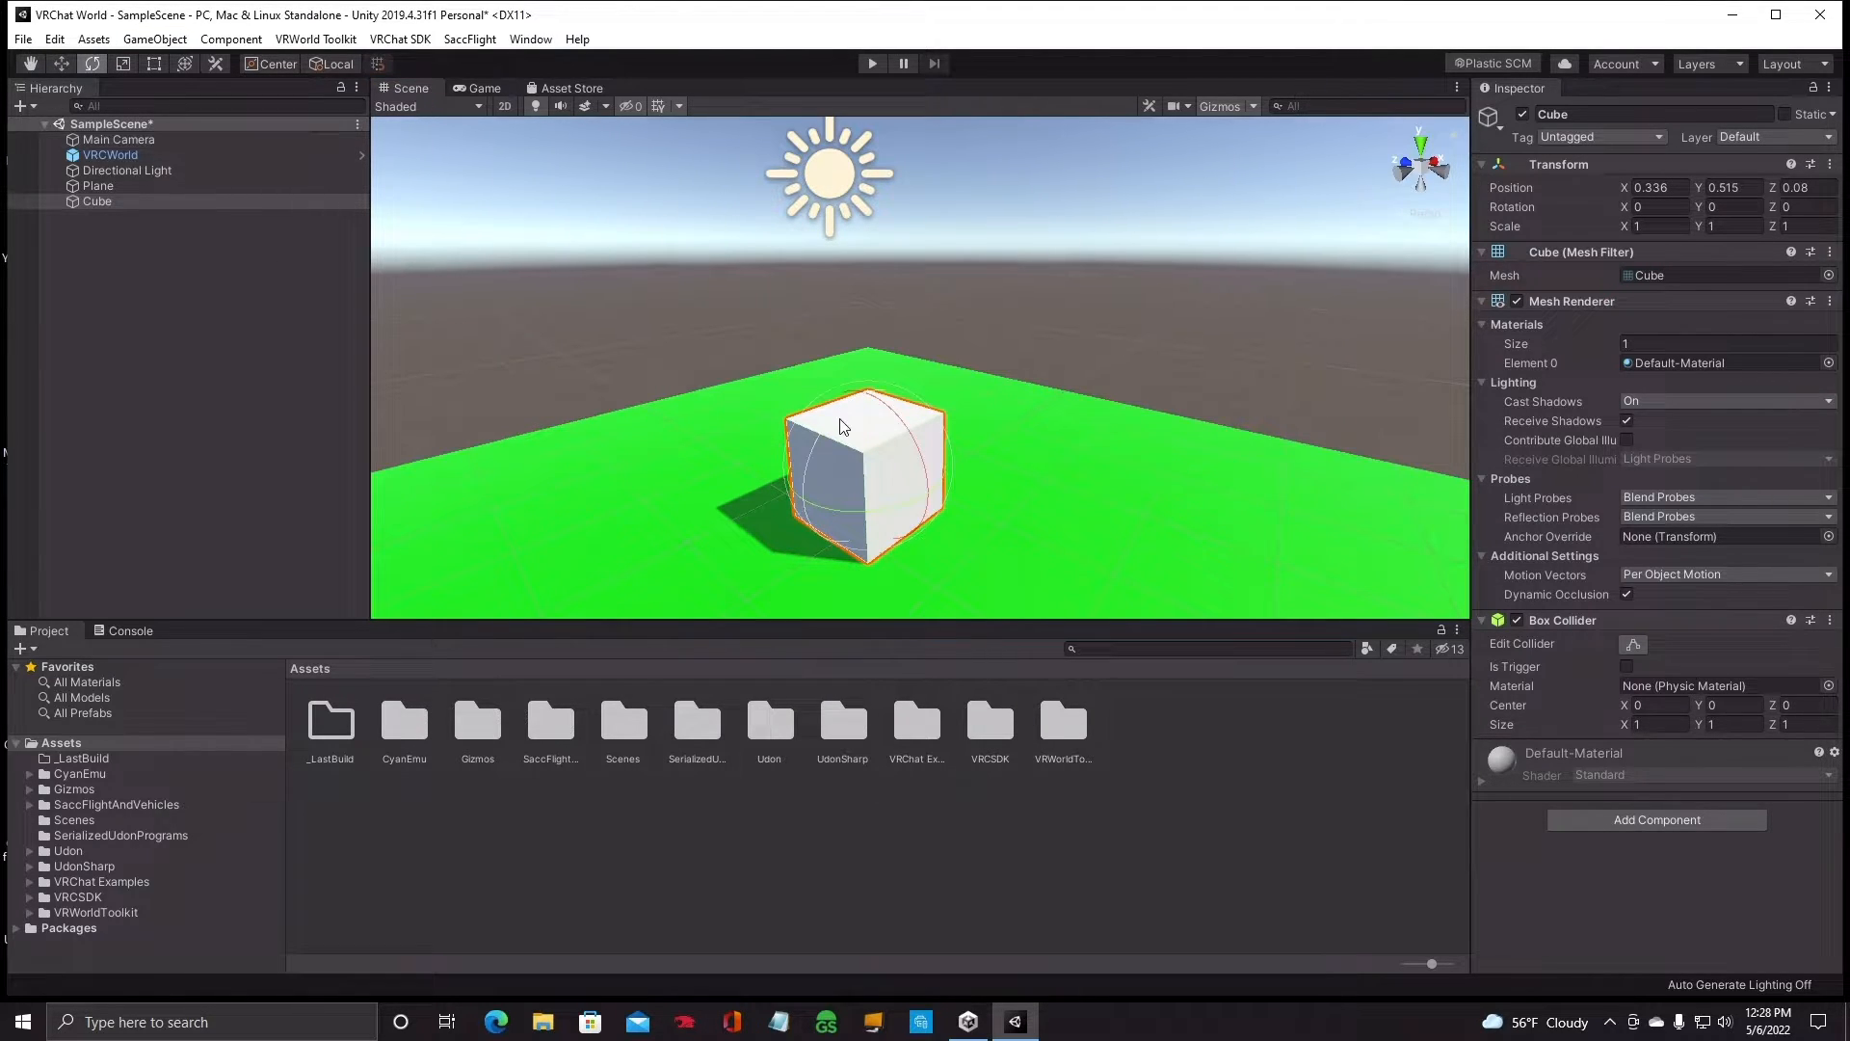
left_click_drag(902, 480, 833, 467)
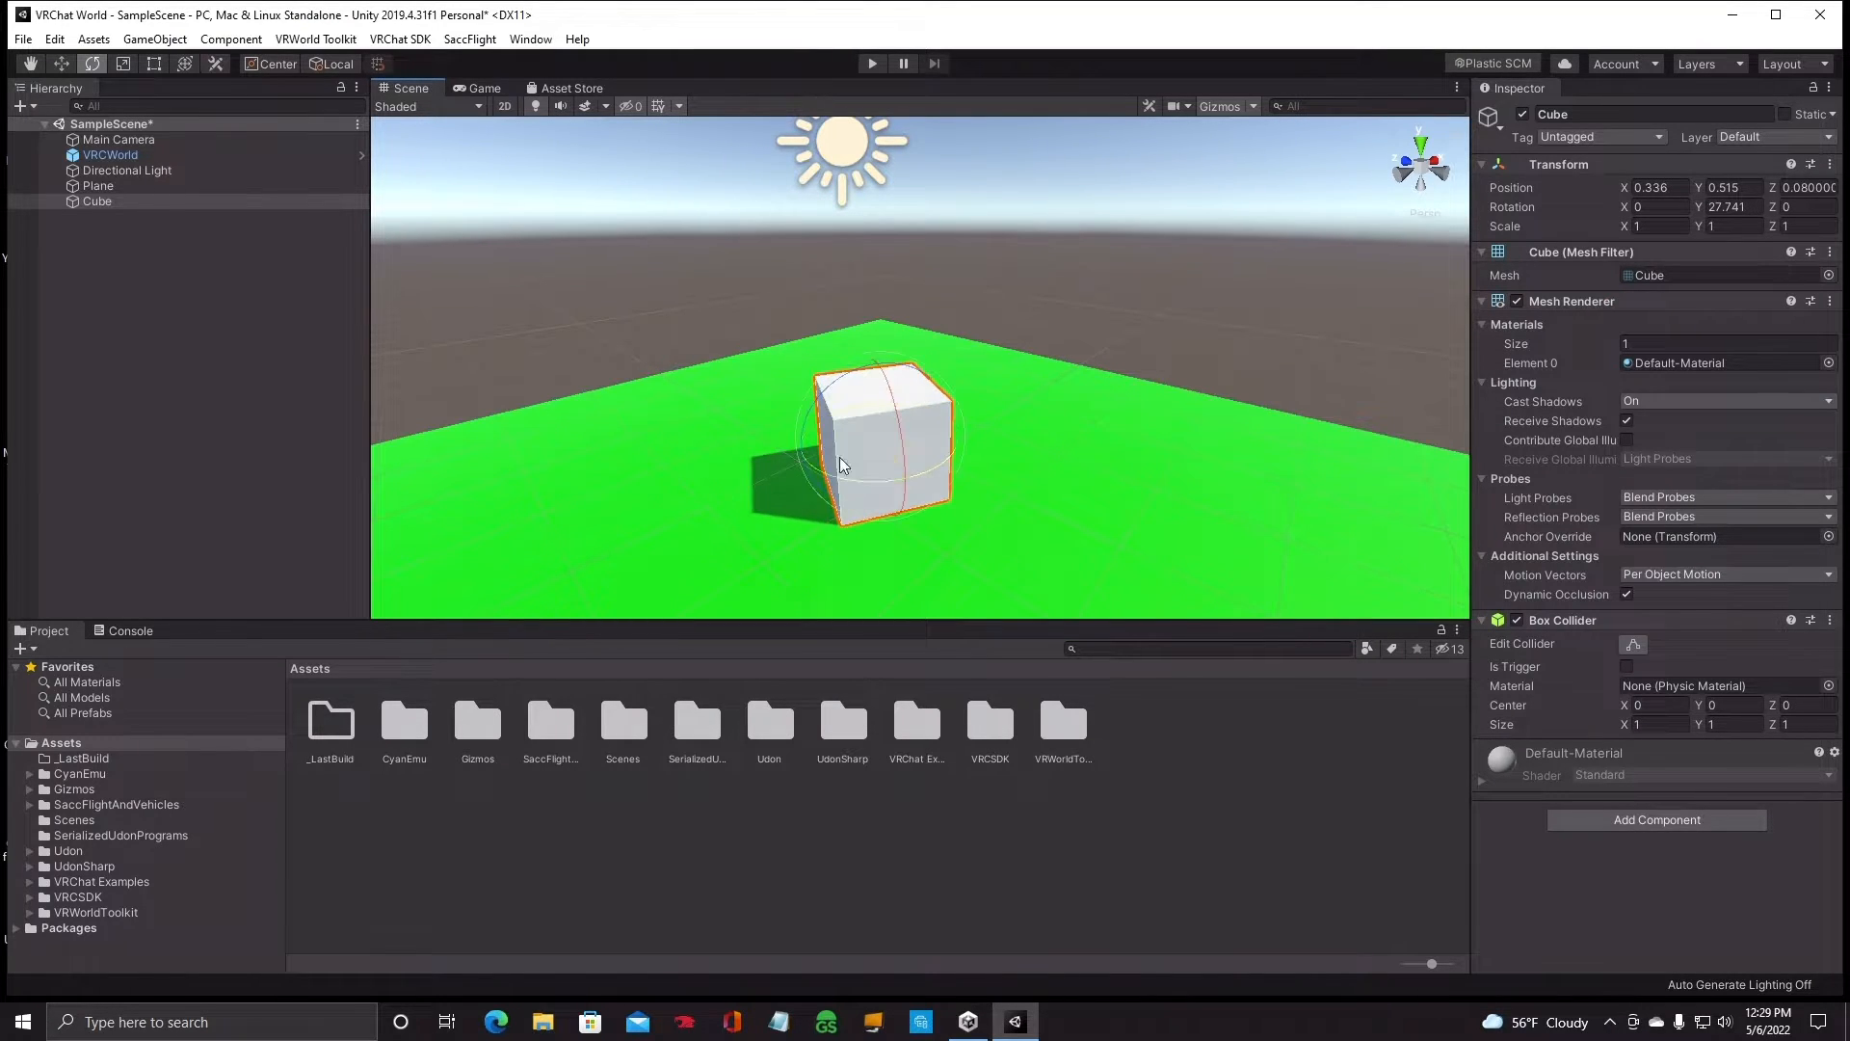
left_click_drag(877, 374, 1124, 425)
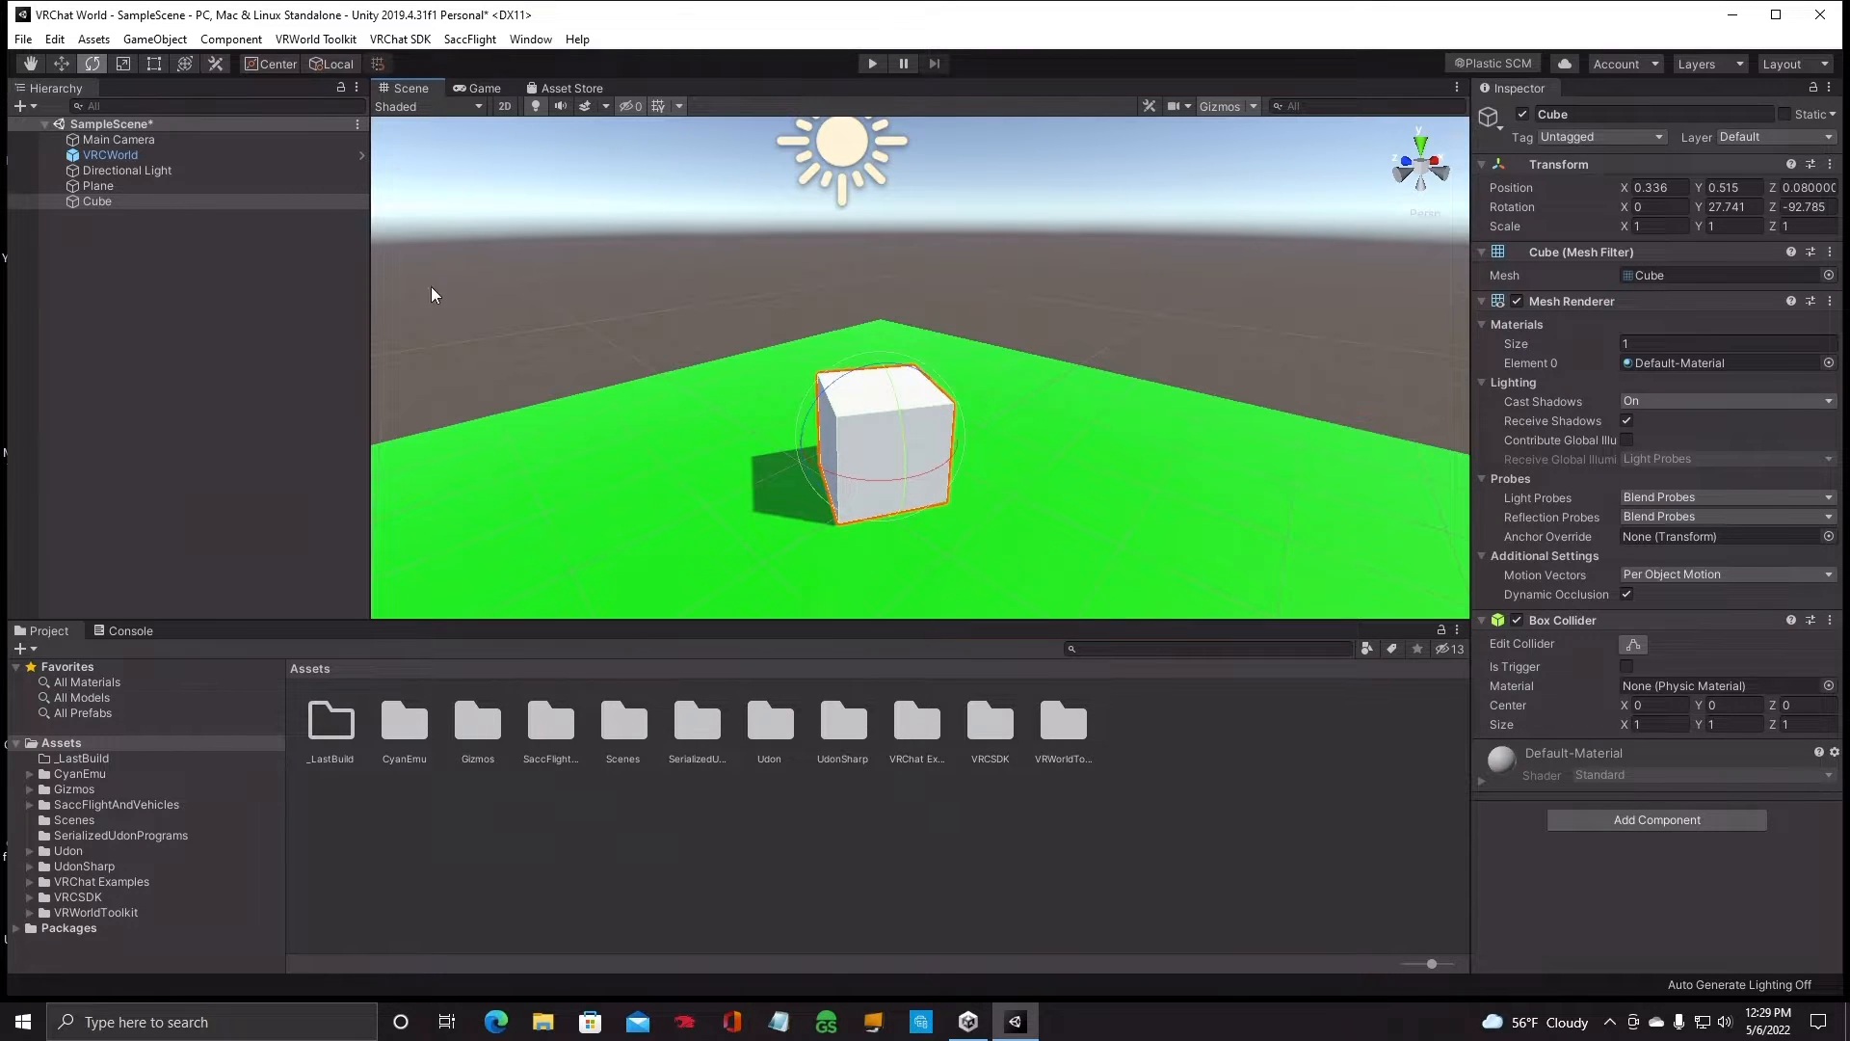
Scale the cube into a long thin wall of about 0.9 × 3.92 × 0.11.
left_click(121, 64)
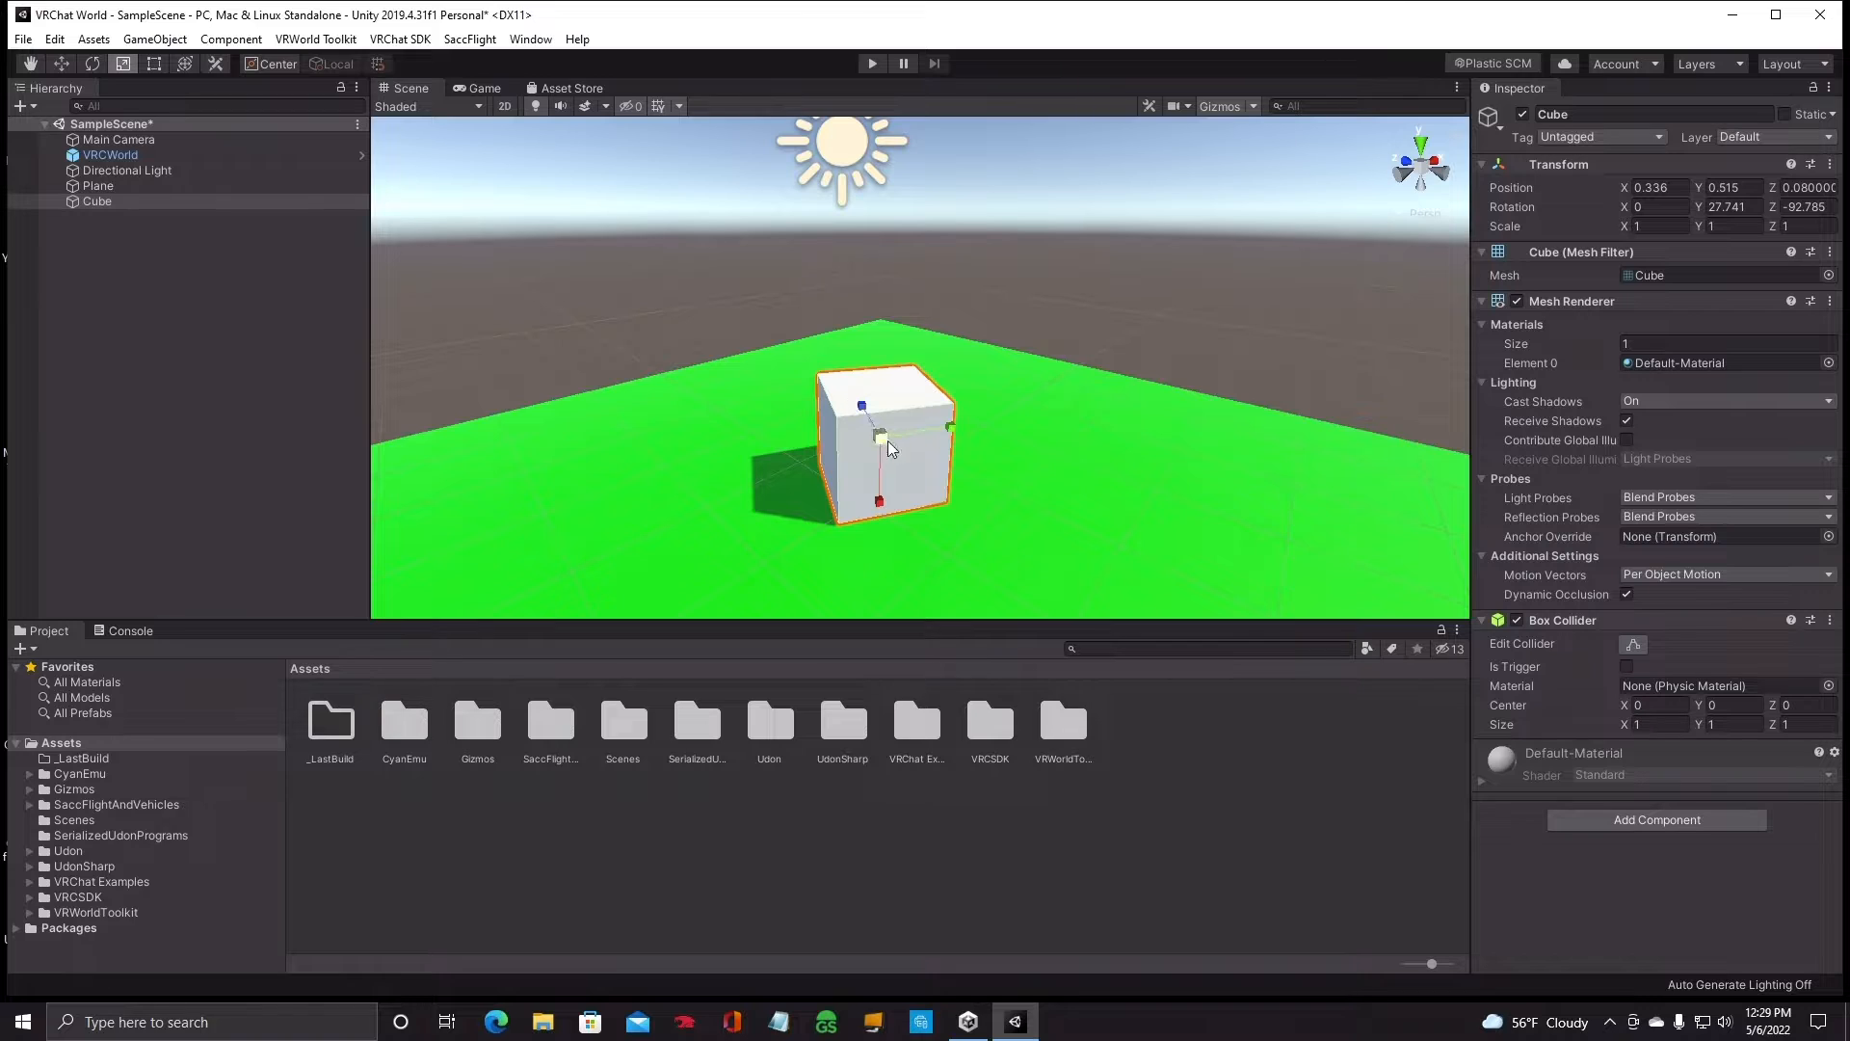
left_click_drag(885, 442, 1185, 426)
left_click_drag(862, 406, 881, 430)
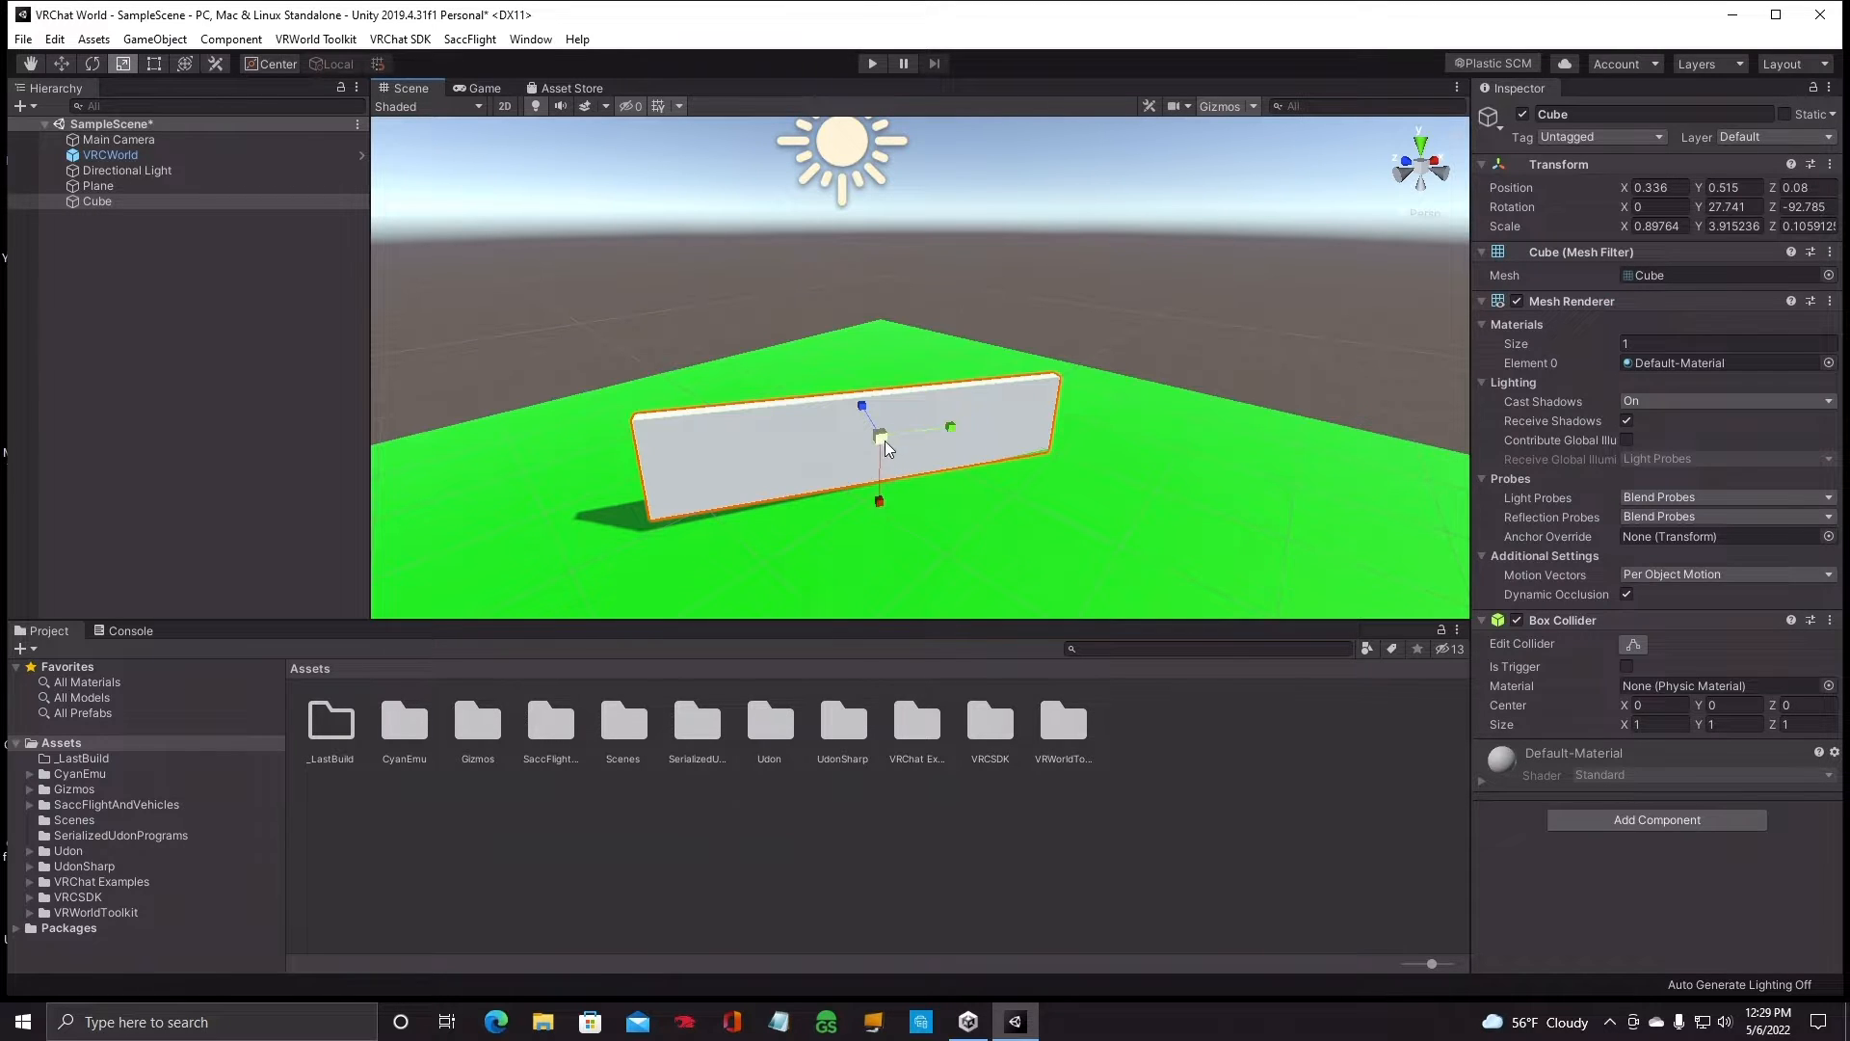
Resize the wall from its corners with the Rect tool to a scale of about X 1.04, Y 3.8.
right_click_drag(972, 436, 904, 449)
scroll(846, 466, "down", 5)
scroll(904, 449, "up", 5)
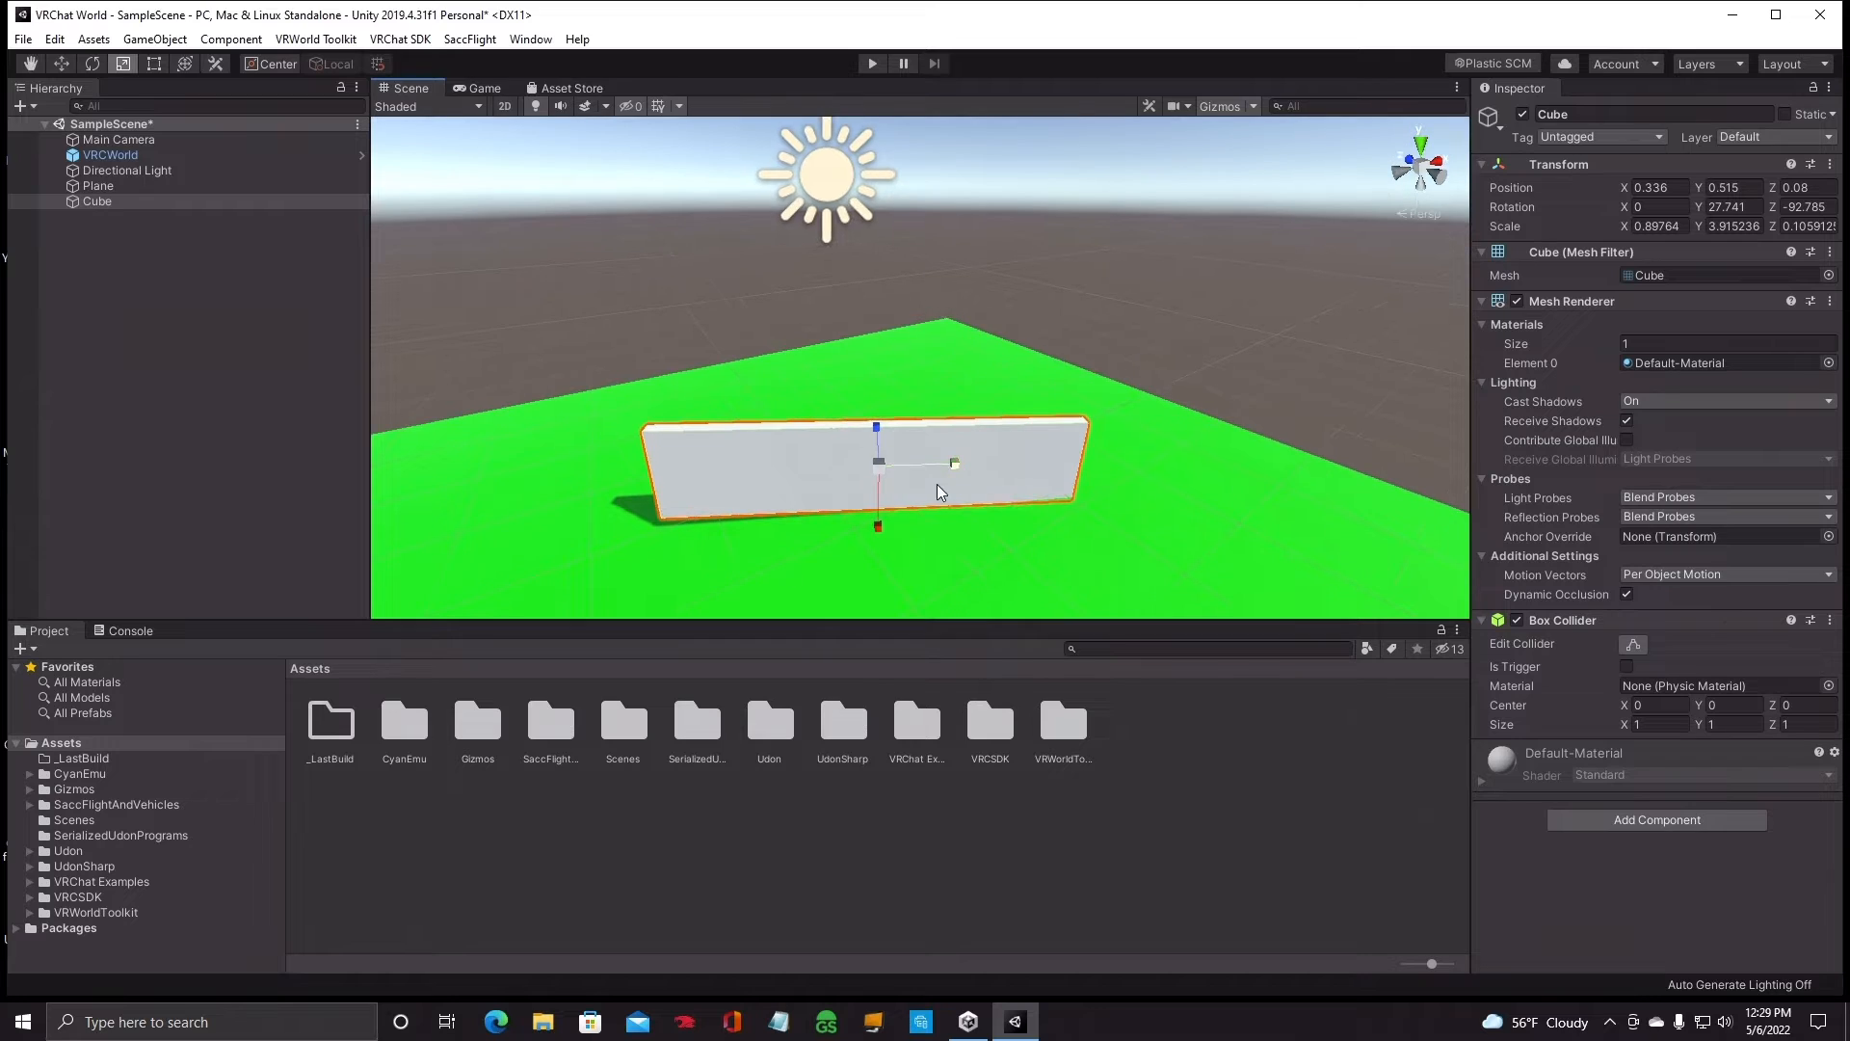
left_click(155, 66)
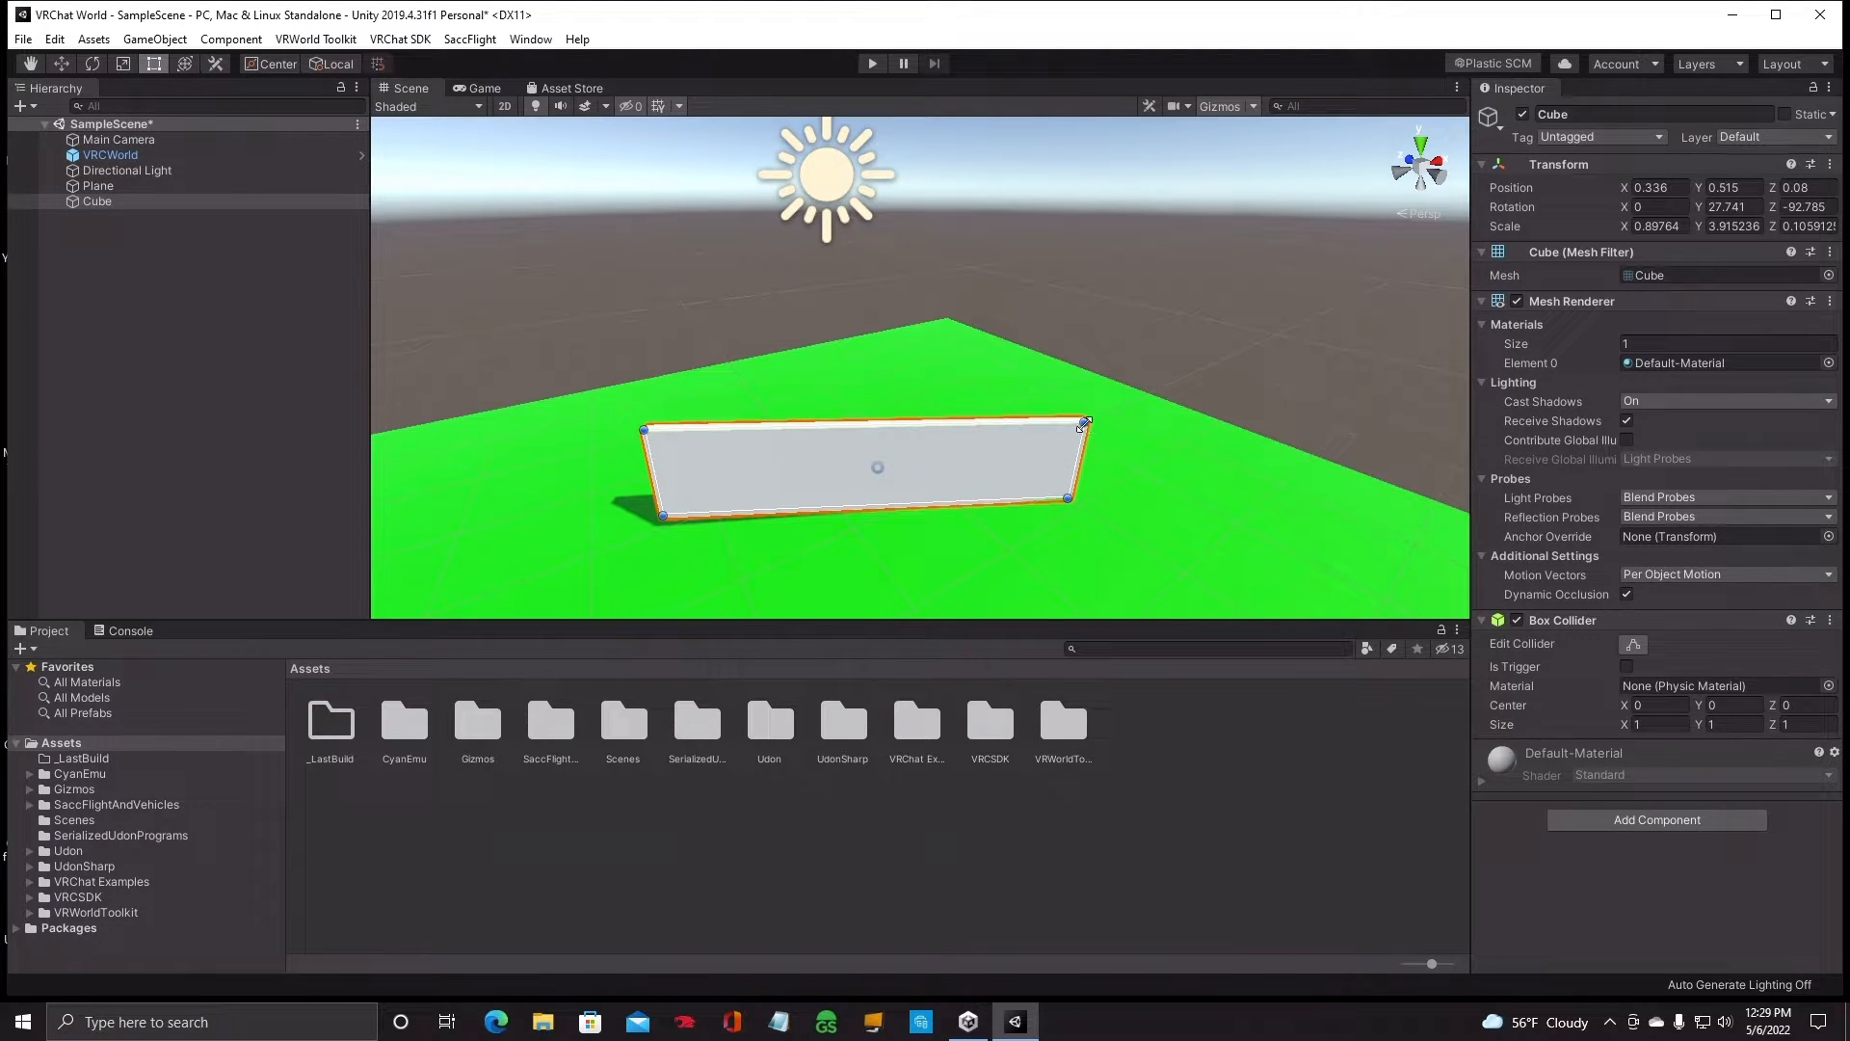
mouse_move(1084, 424)
left_mouse_down()
mouse_move(1231, 334)
mouse_move(1233, 376)
mouse_move(1070, 405)
left_mouse_up()
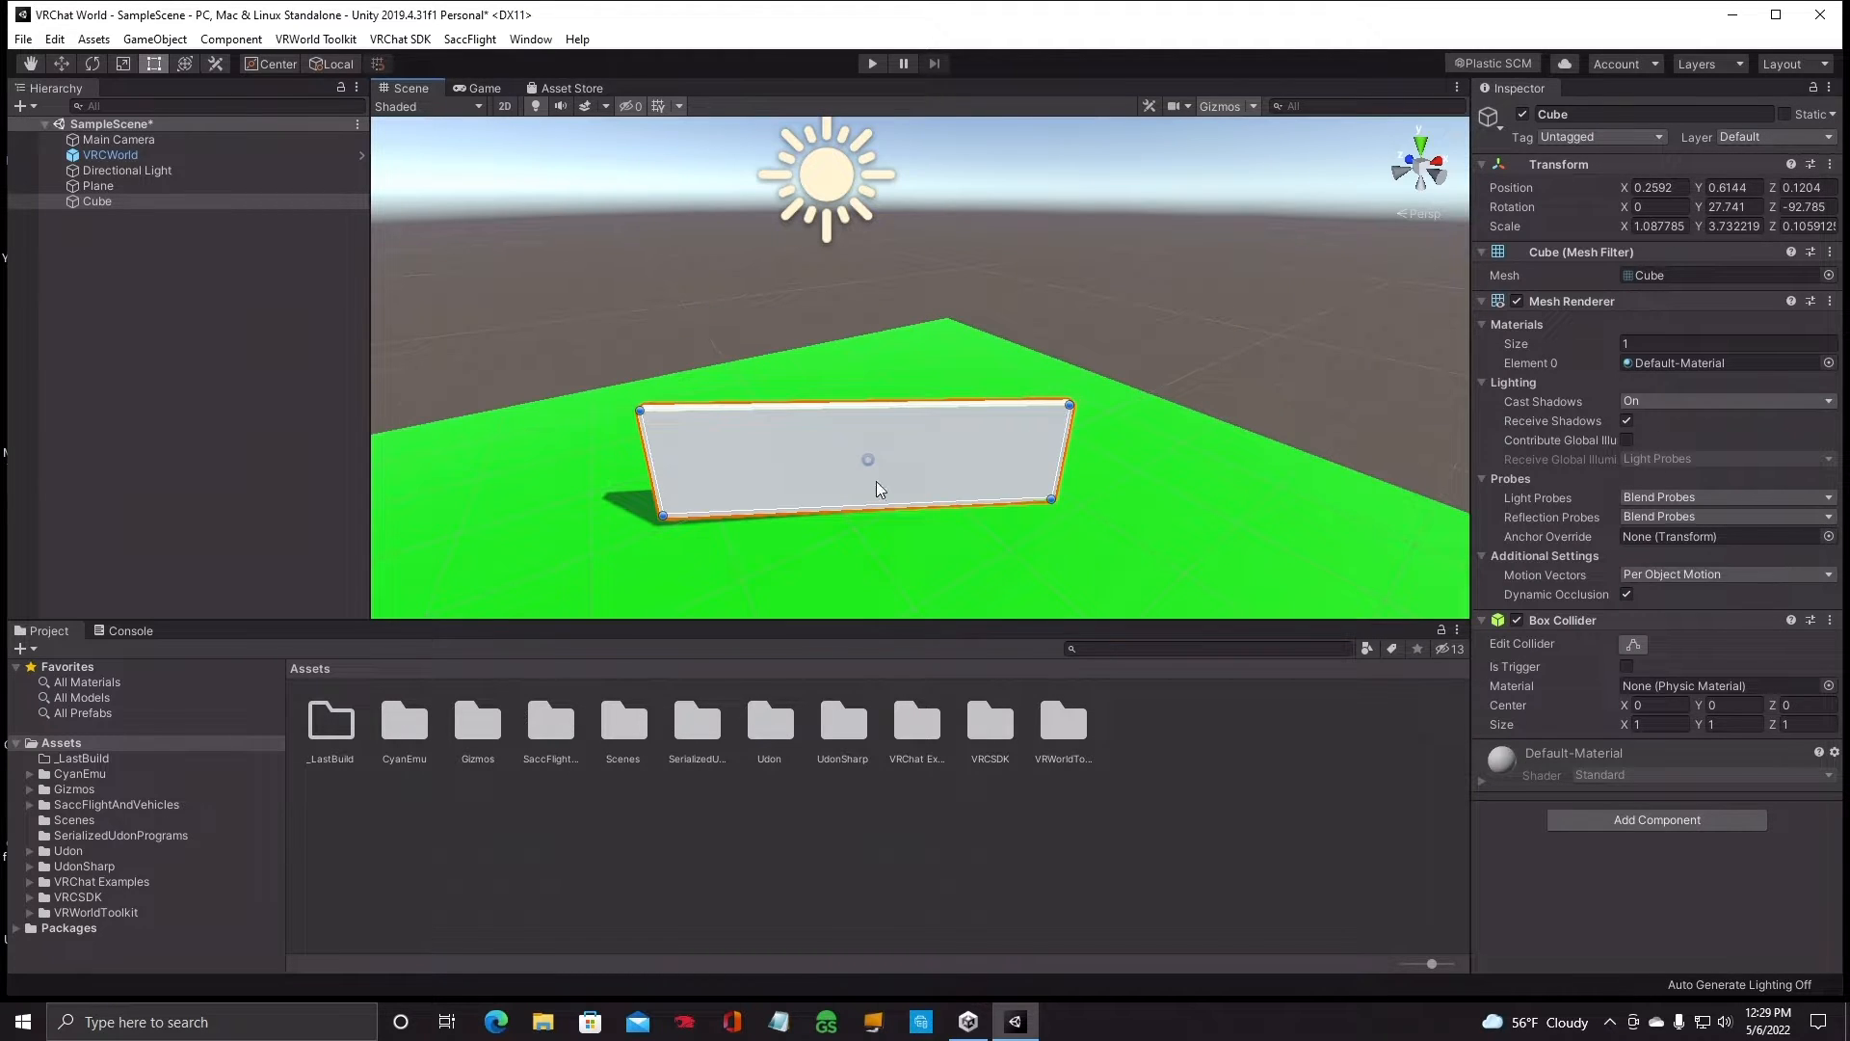
mouse_move(661, 506)
left_mouse_down()
mouse_move(606, 530)
mouse_move(657, 516)
left_mouse_up()
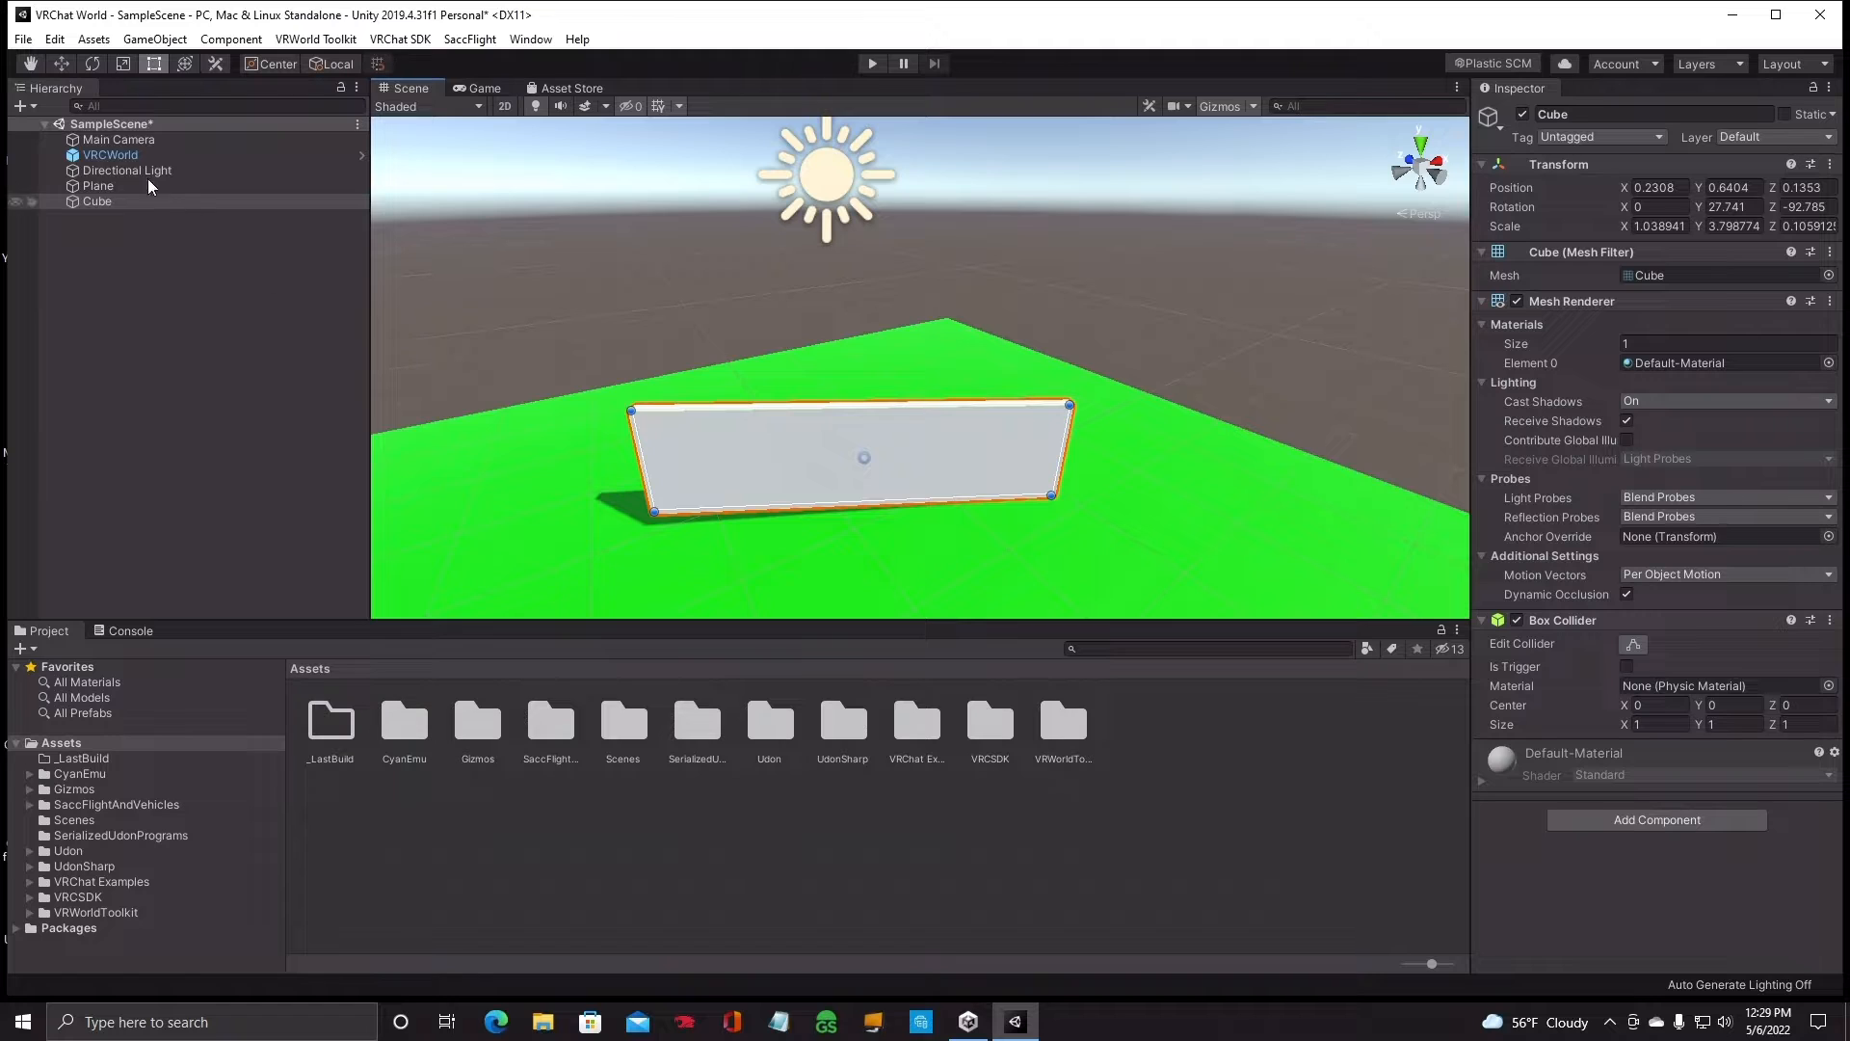
Shift the wall along its blue axis to about X 0.36, Z 0.37 with the Move tool.
left_click(186, 63)
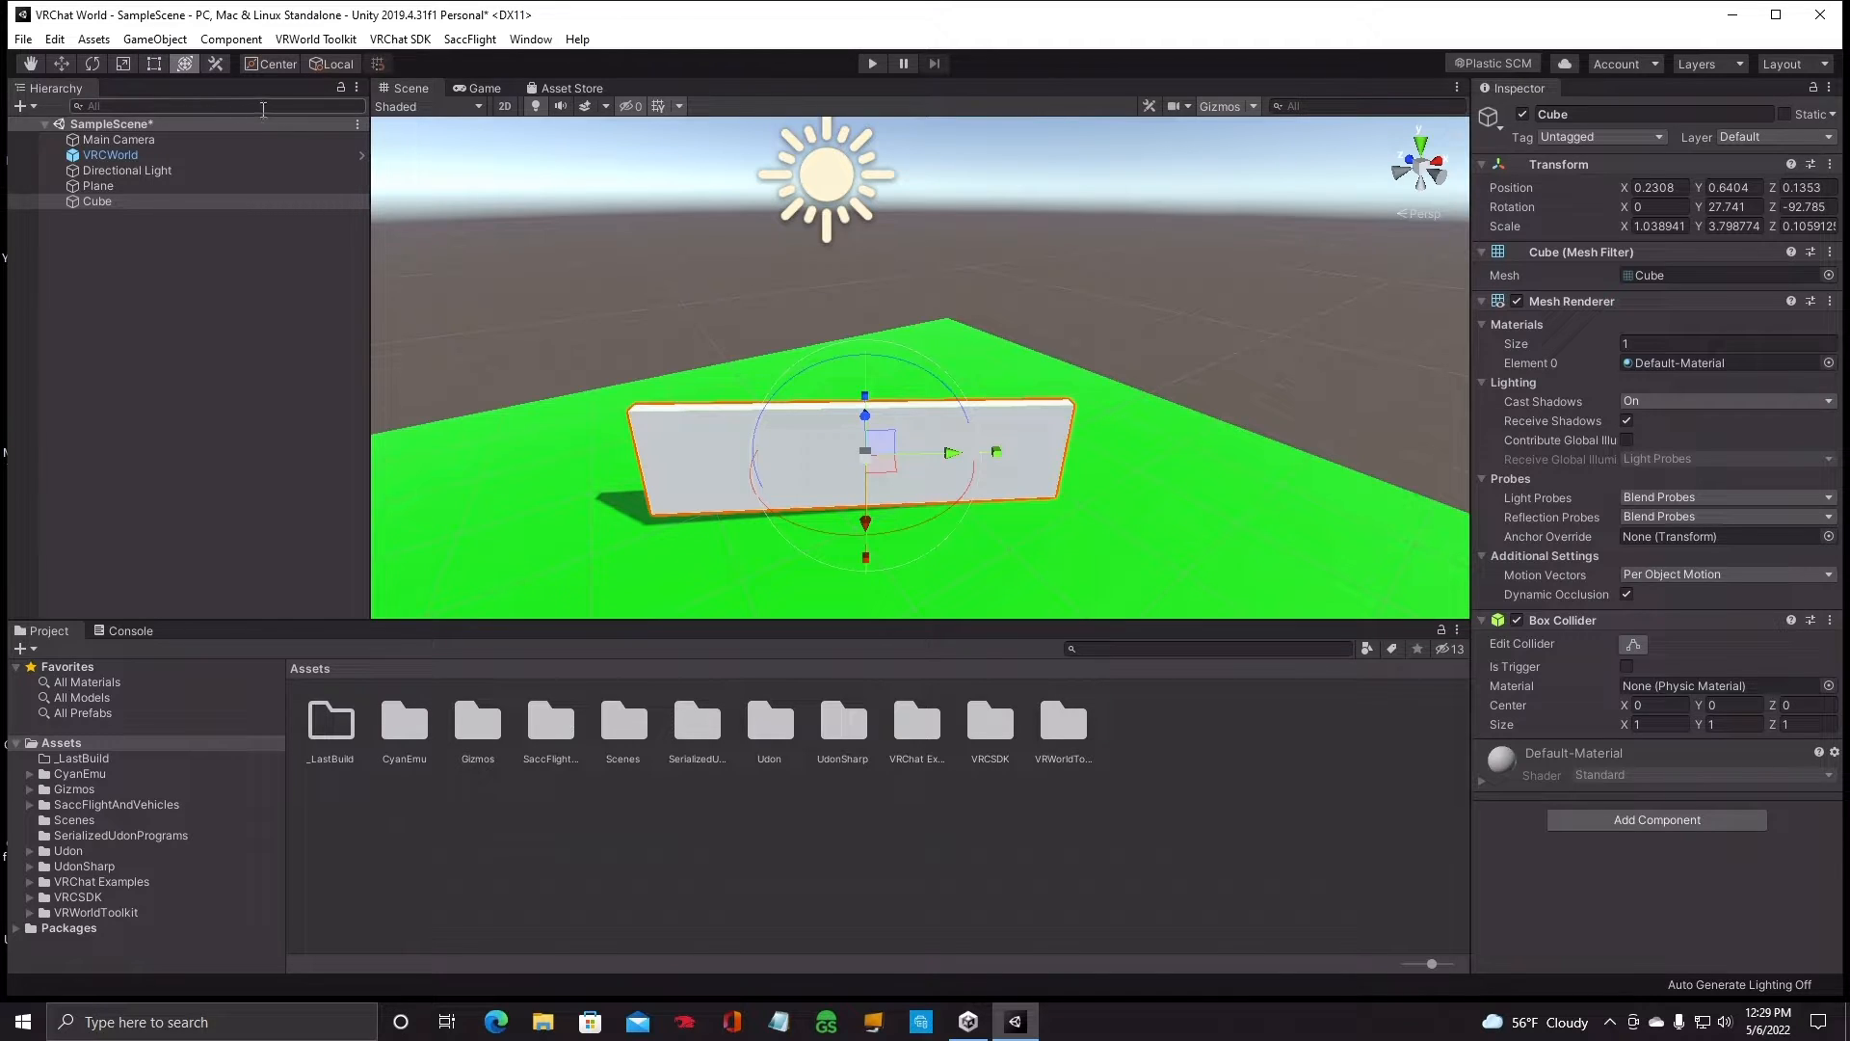
left_click(61, 64)
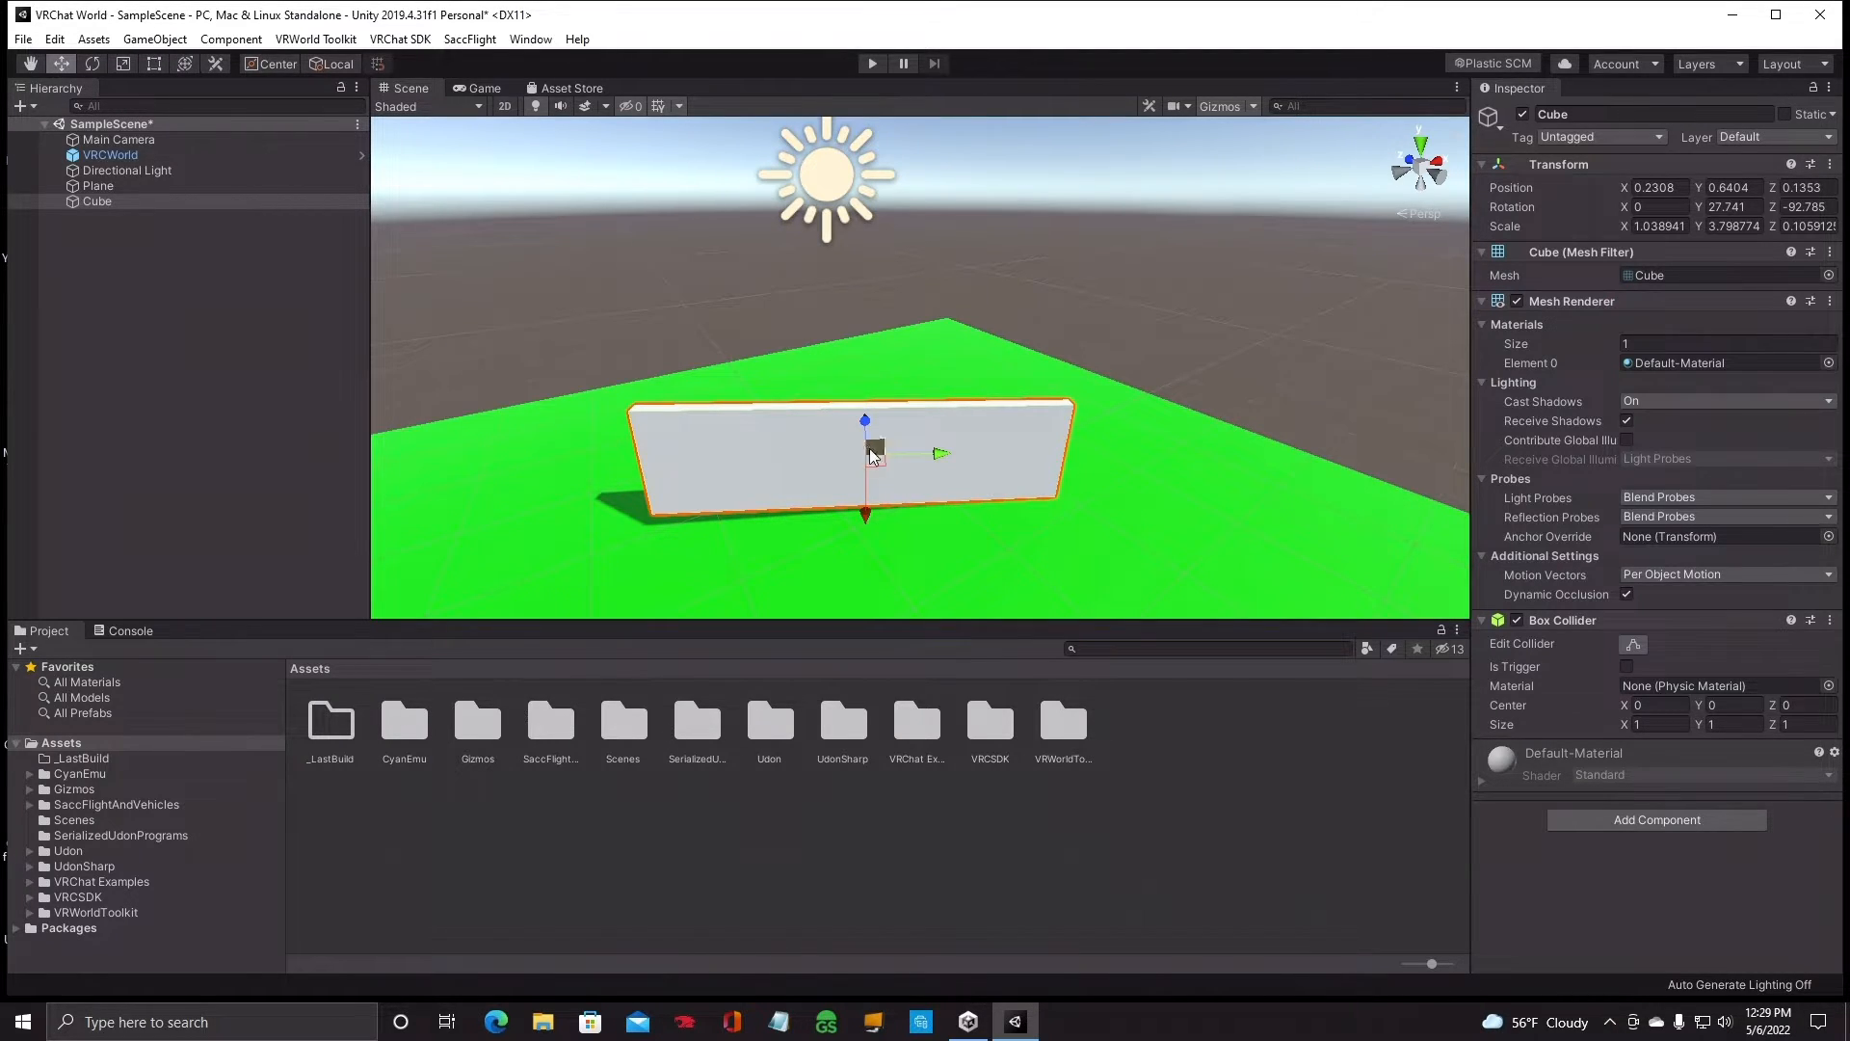
left_click_drag(867, 425, 871, 409)
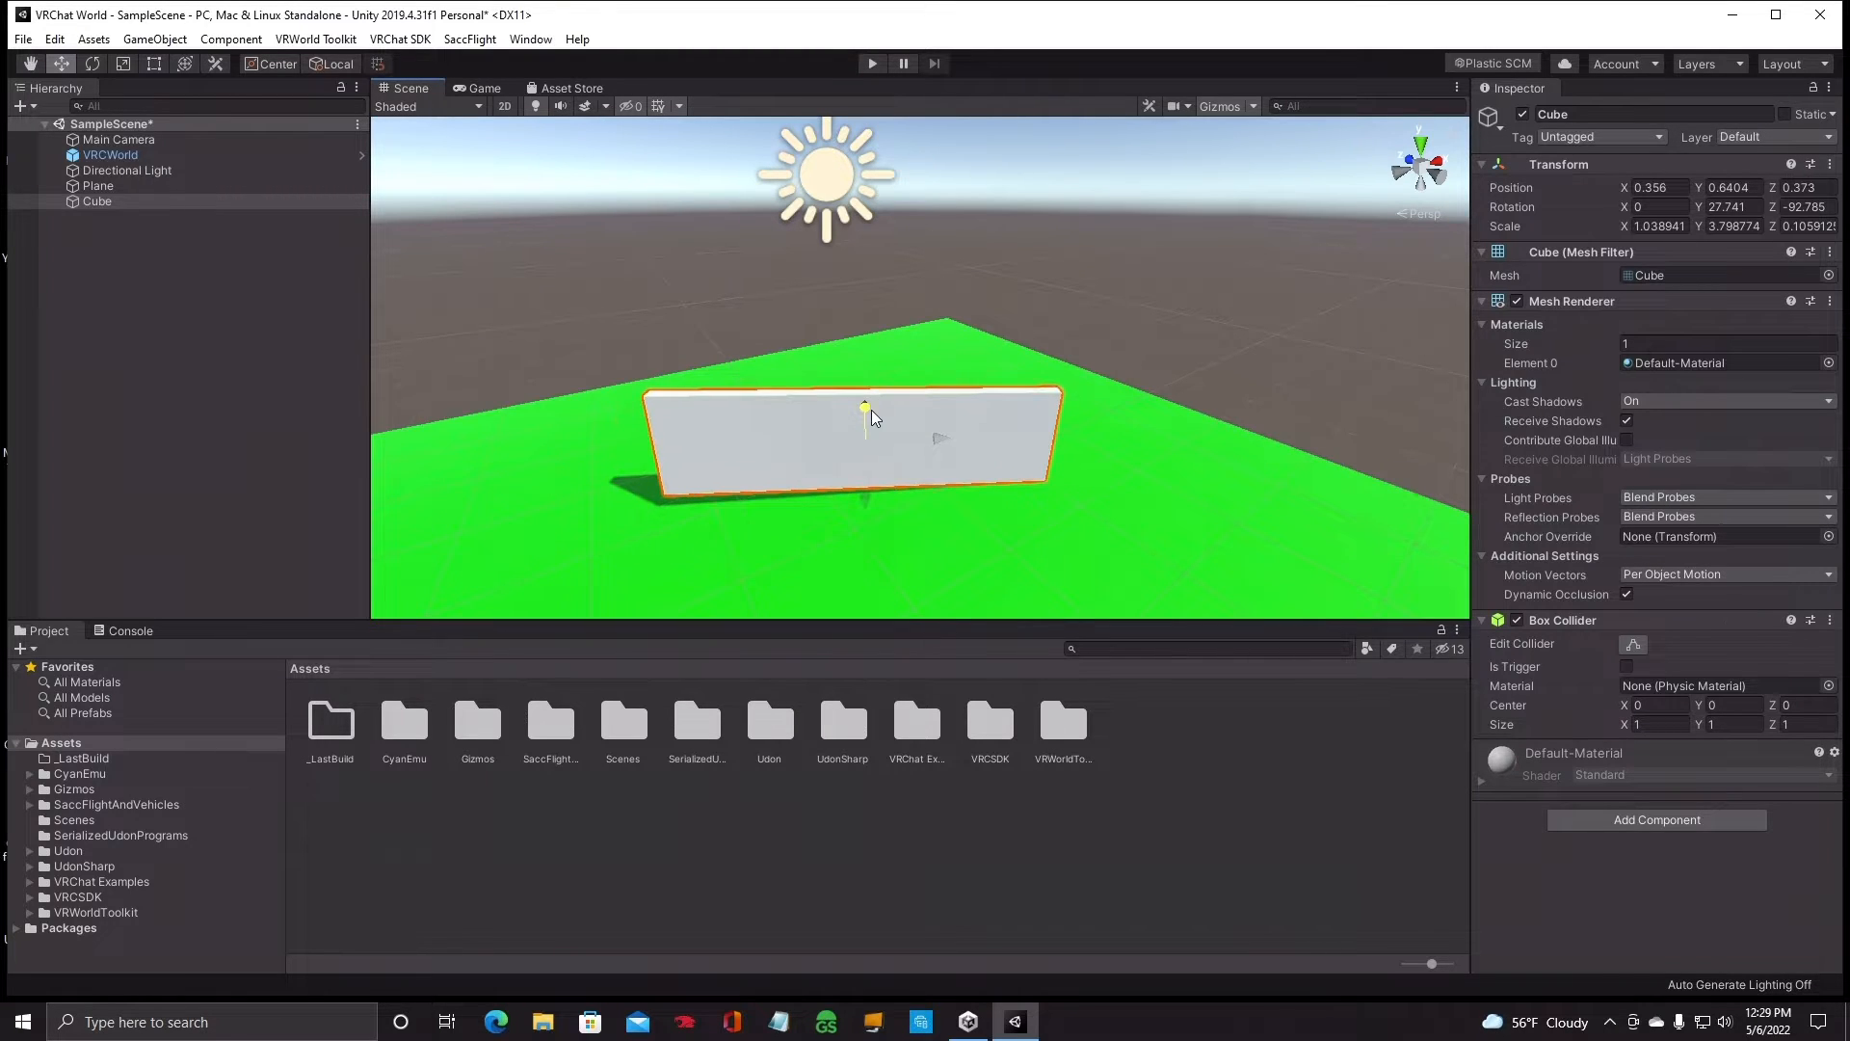
Scale the wall up slightly and uniformly to about 1.1 × 4.01 × 0.11.
left_click(32, 63)
left_click_drag(975, 462, 957, 358)
scroll(957, 358, "up", 5)
left_click_drag(691, 269, 818, 384)
scroll(880, 385, "up", 5)
scroll(820, 386, "up", 3)
scroll(821, 388, "down", 3)
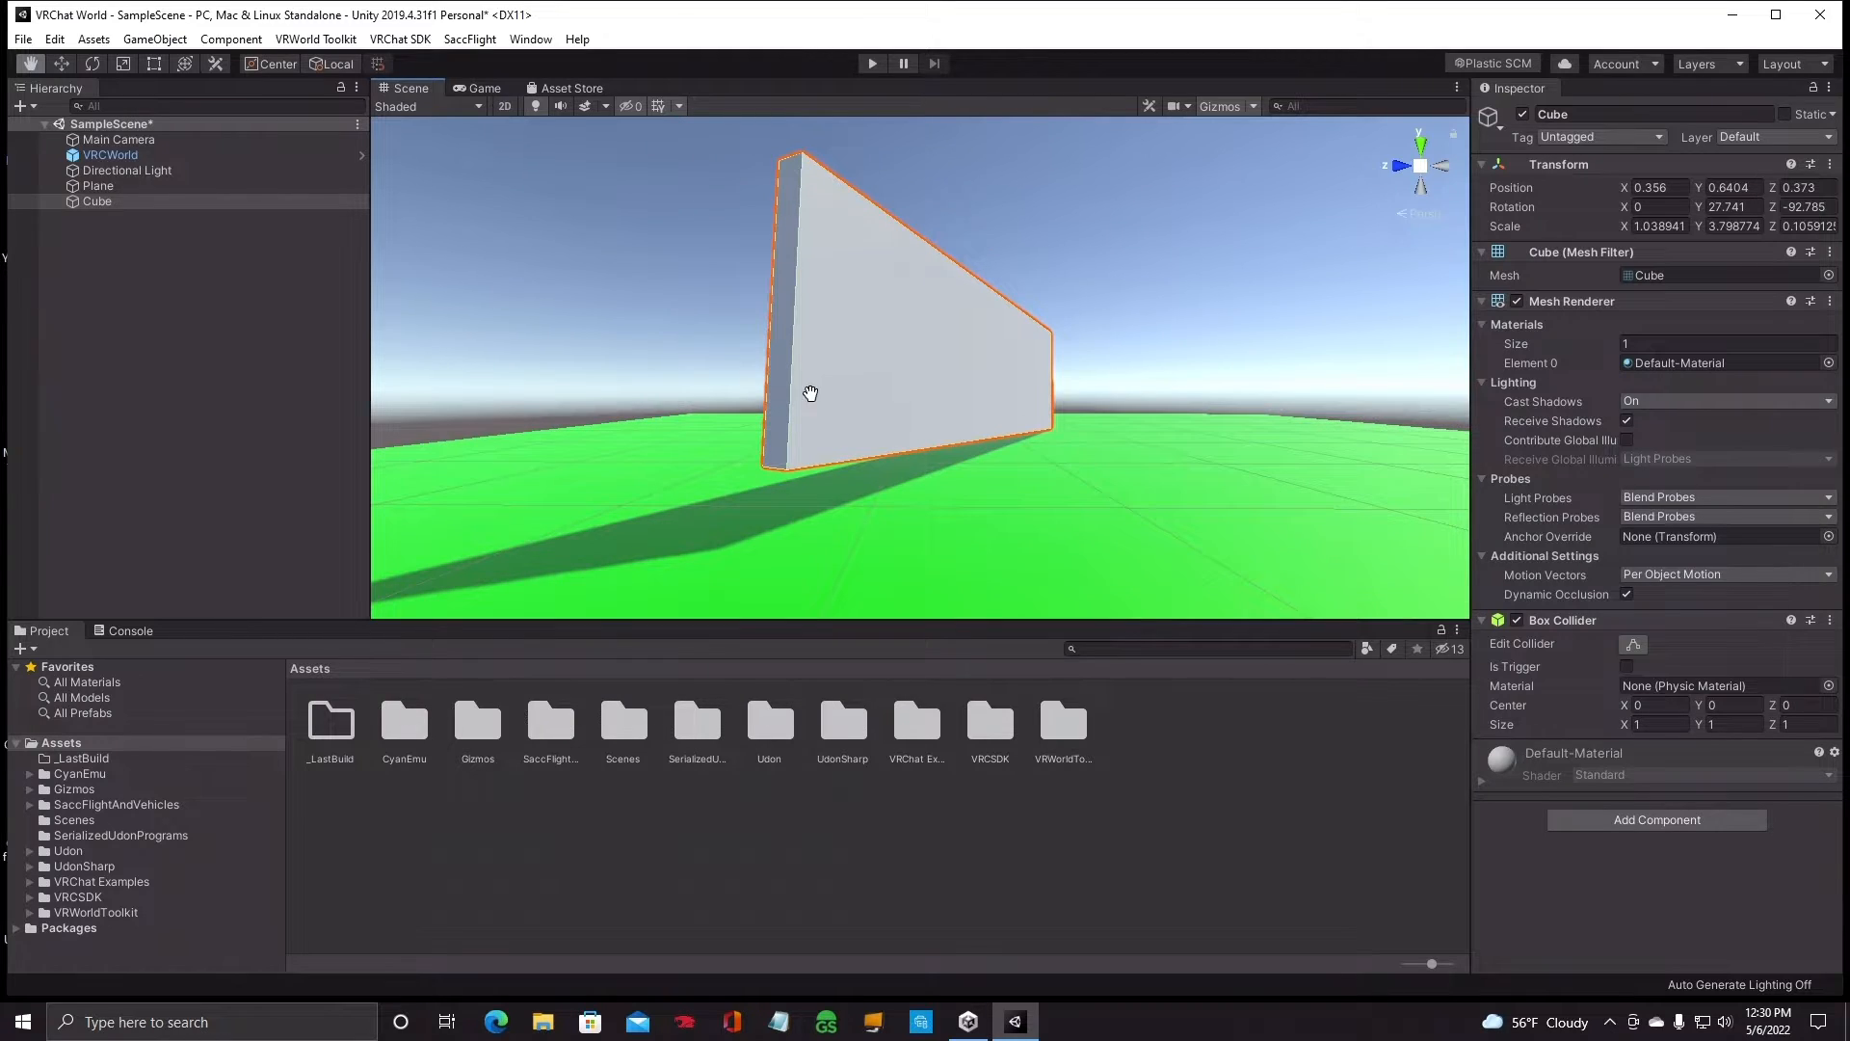
left_click(123, 67)
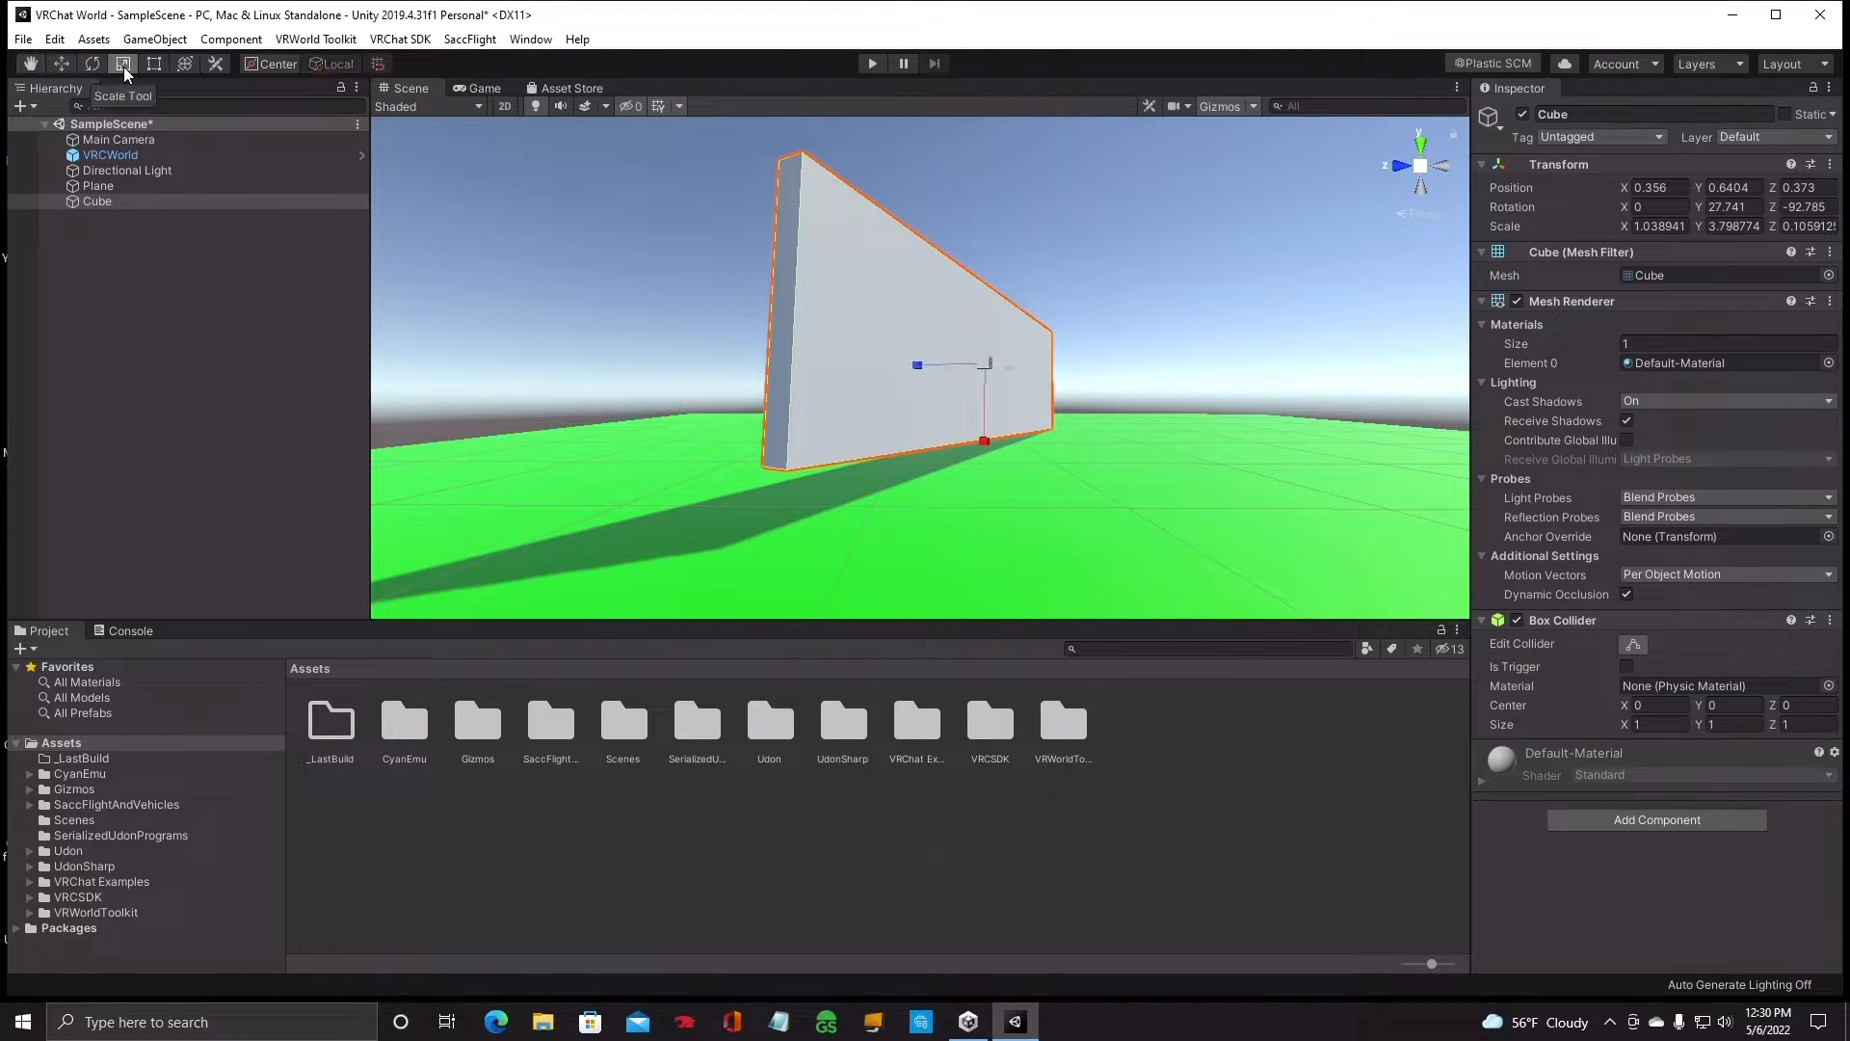
mouse_move(991, 364)
left_mouse_down()
mouse_move(1022, 364)
mouse_move(940, 366)
mouse_move(1011, 367)
mouse_move(991, 368)
left_mouse_up()
Move the wall to about X 0.74, Y 0.64, Z 1.11 and rotate it to about X -1.4°, Y -2.3°, Z -92.4°.
right_click_drag(991, 367, 929, 351)
scroll(983, 421, "down", 8)
scroll(983, 420, "down", 2)
scroll(1014, 378, "up", 6)
scroll(967, 417, "down", 3)
scroll(968, 416, "down", 3)
scroll(925, 385, "up", 3)
scroll(928, 393, "up", 2)
left_click(60, 63)
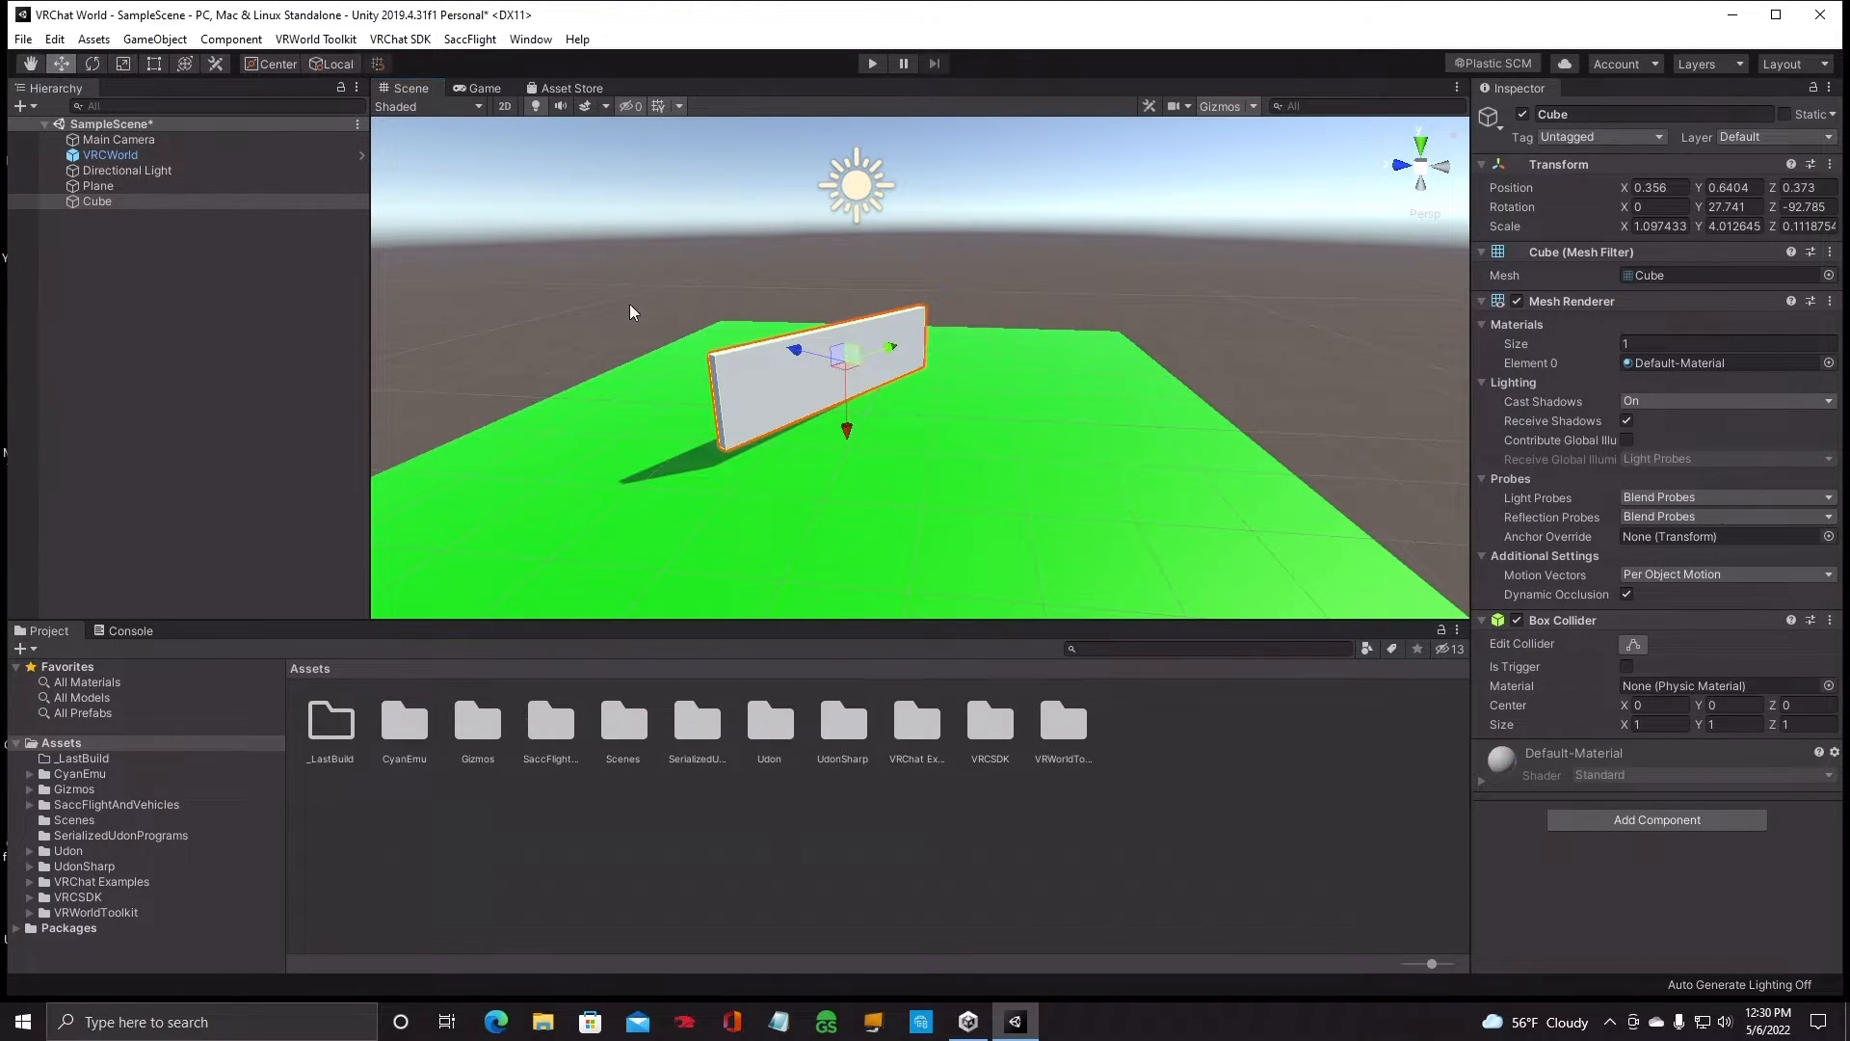
left_click_drag(811, 353, 795, 343)
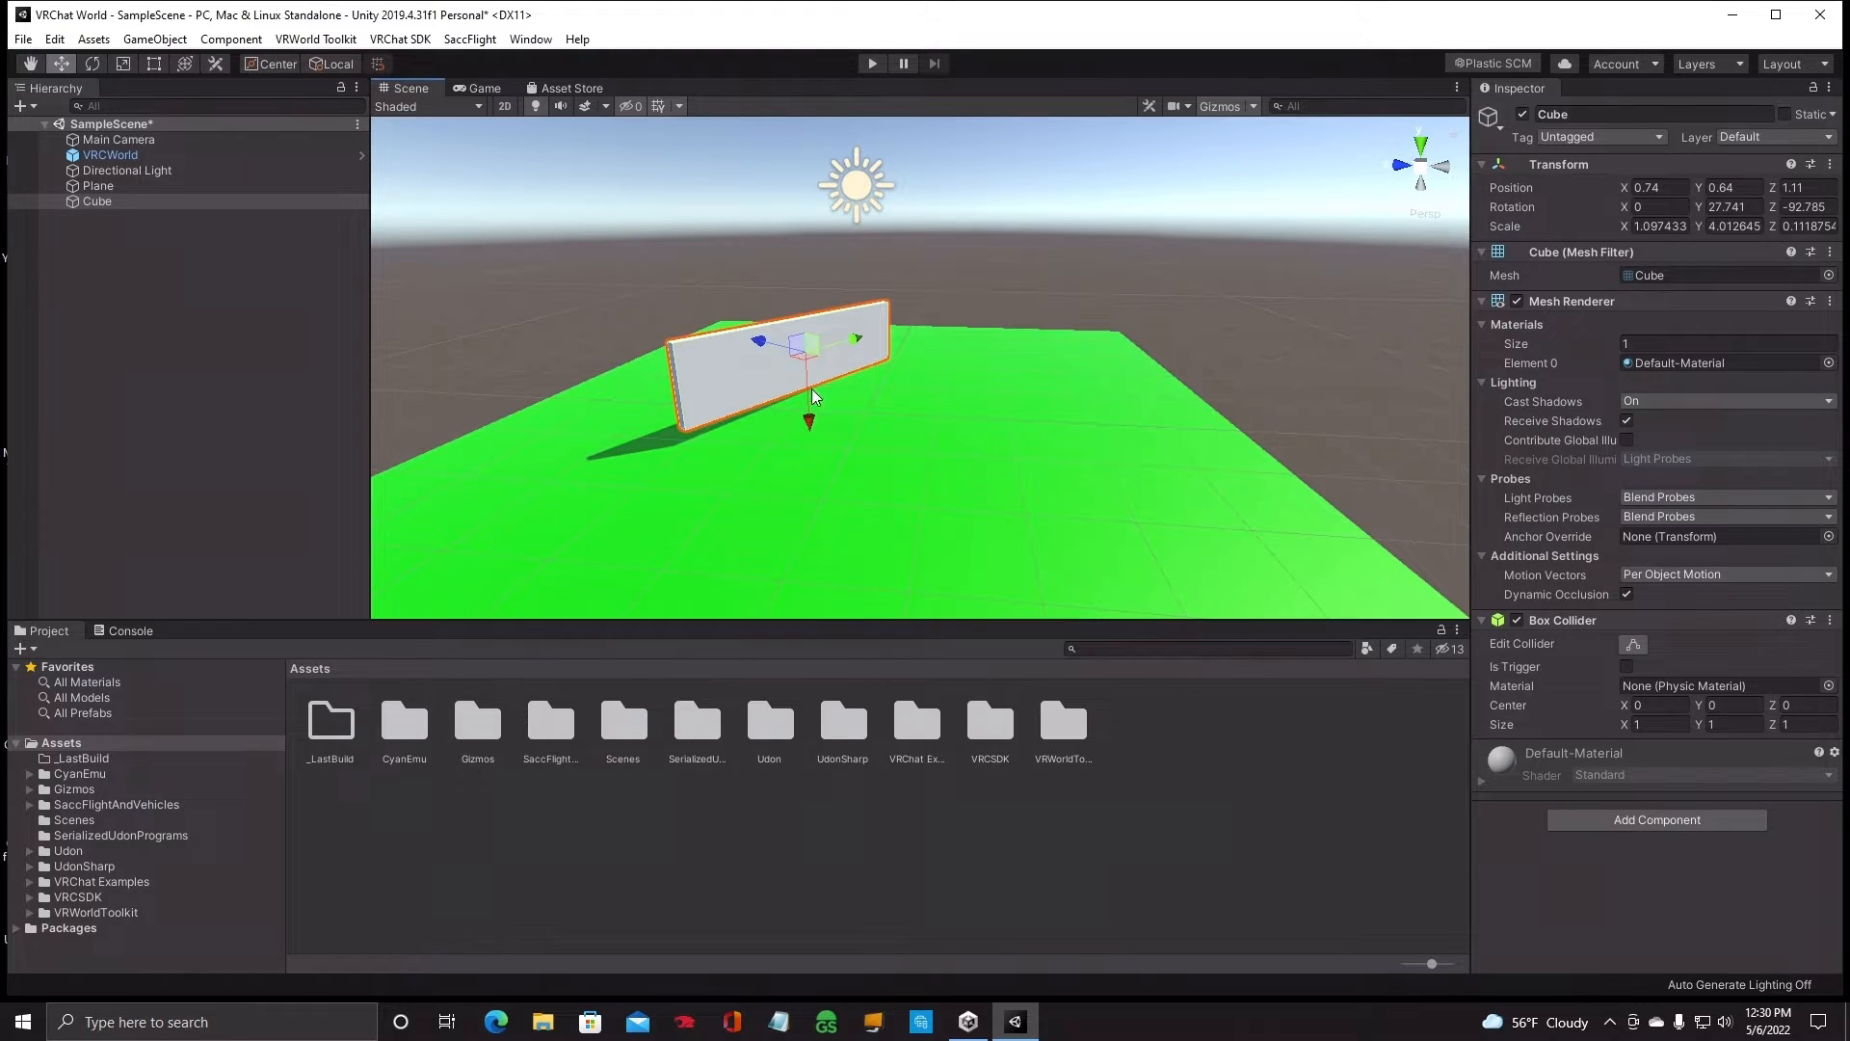
left_click(92, 64)
left_click_drag(842, 376, 911, 351)
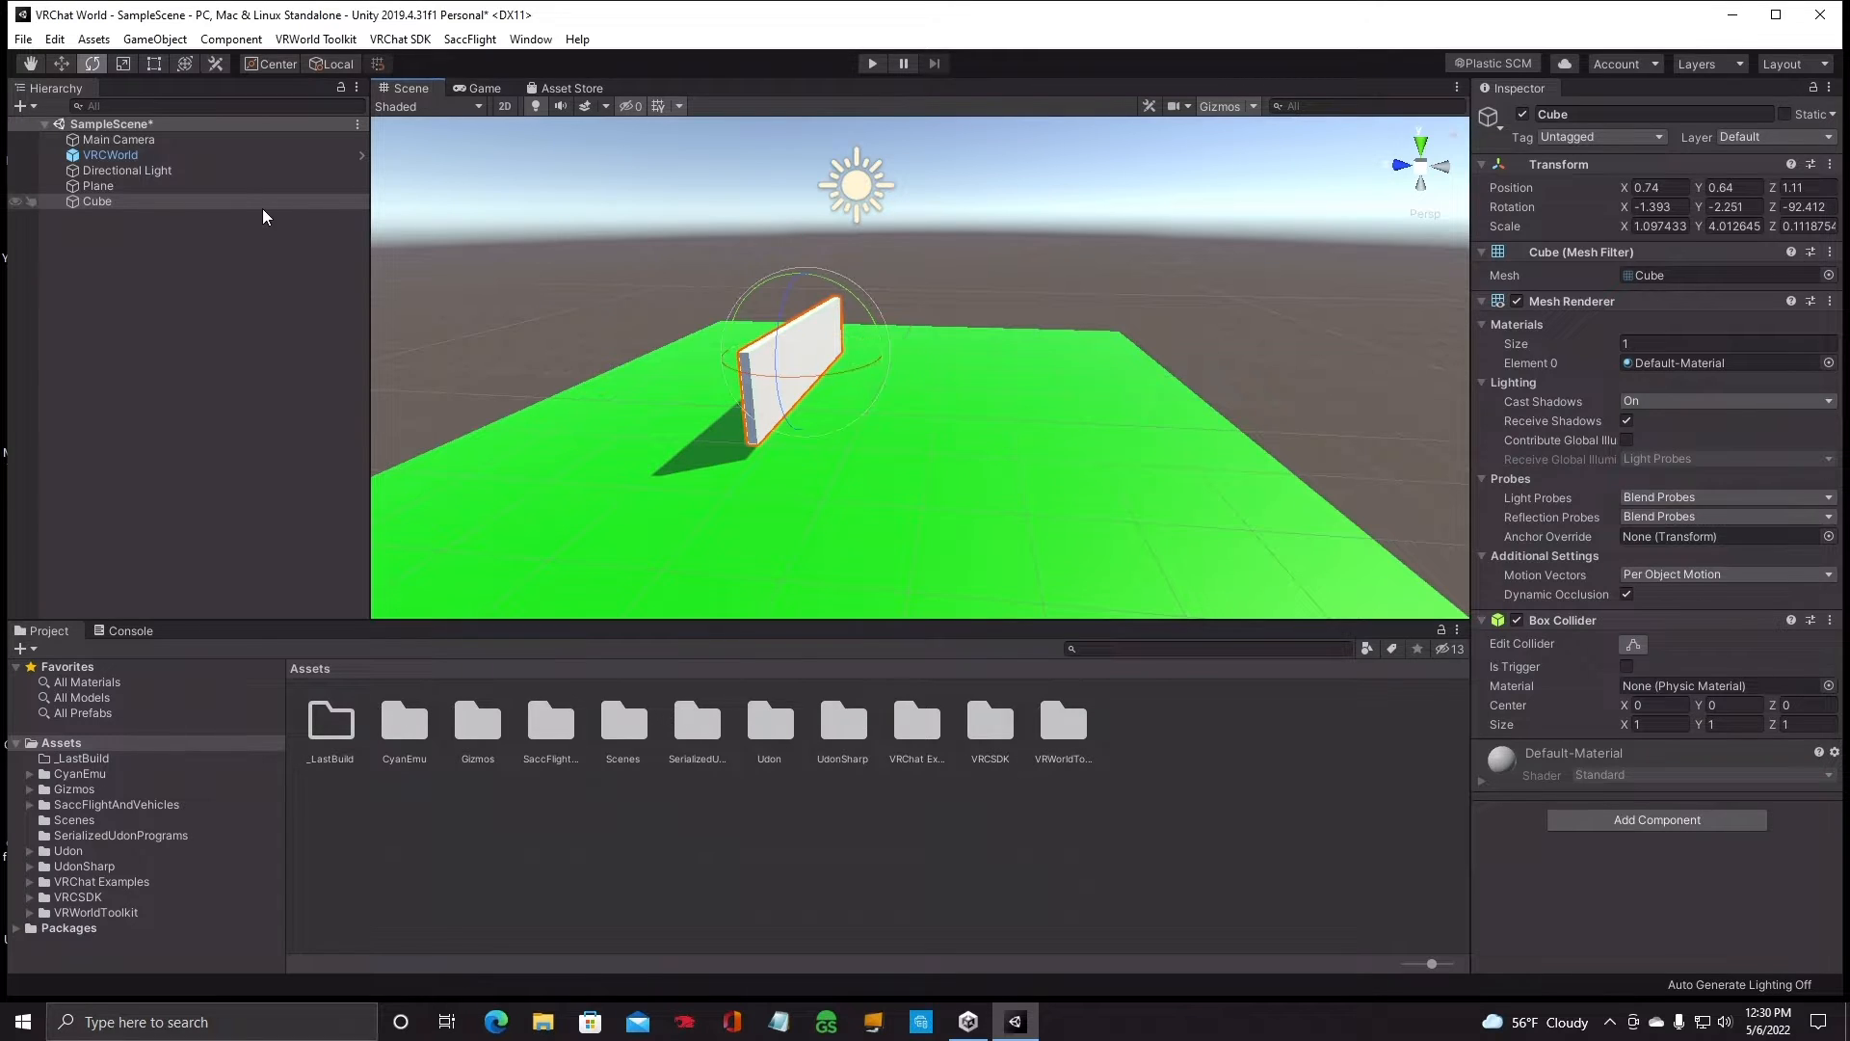
Stretch the wall's height to a scale of about 2.9 and raise it to about Y 1.37.
left_click(123, 63)
left_click_drag(809, 426, 819, 544)
left_click(60, 64)
left_click_drag(811, 430, 815, 386)
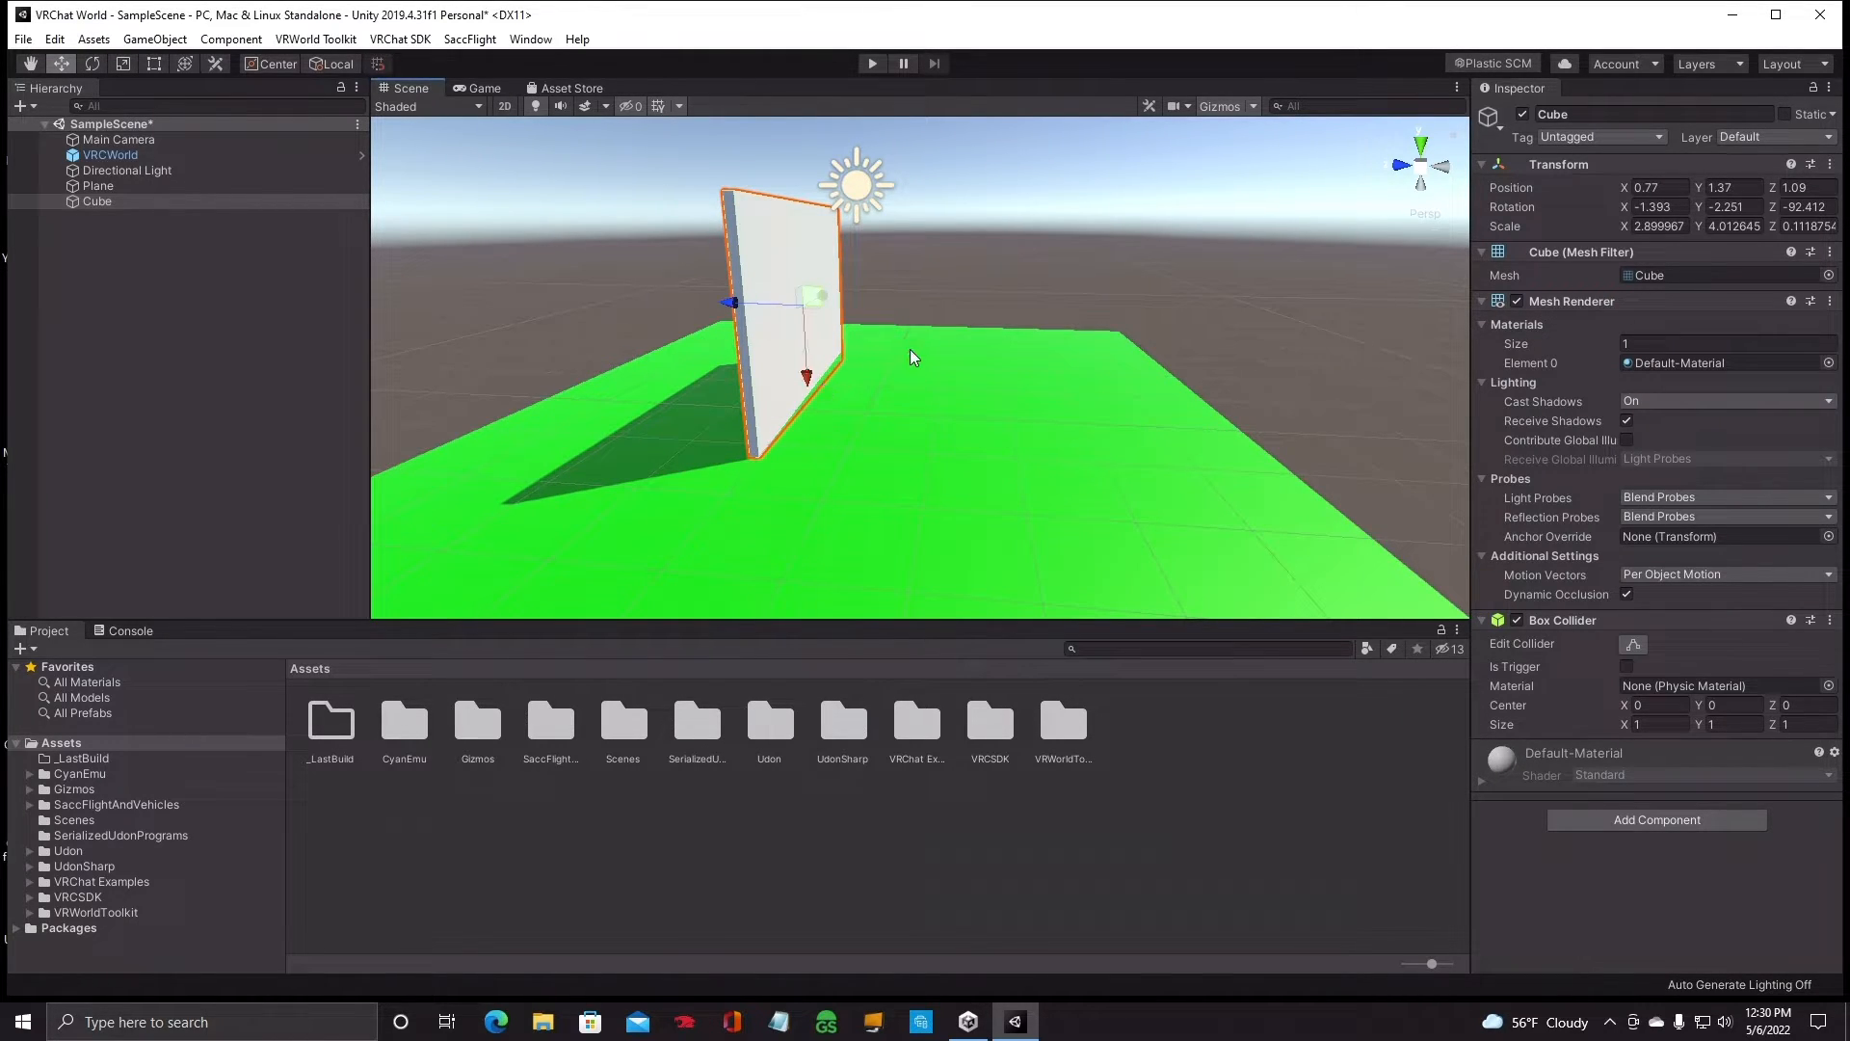
Duplicate the wall and move the copy opposite the original, to about X 0.93, Y 1.27, Z -3.03.
left_click(204, 203)
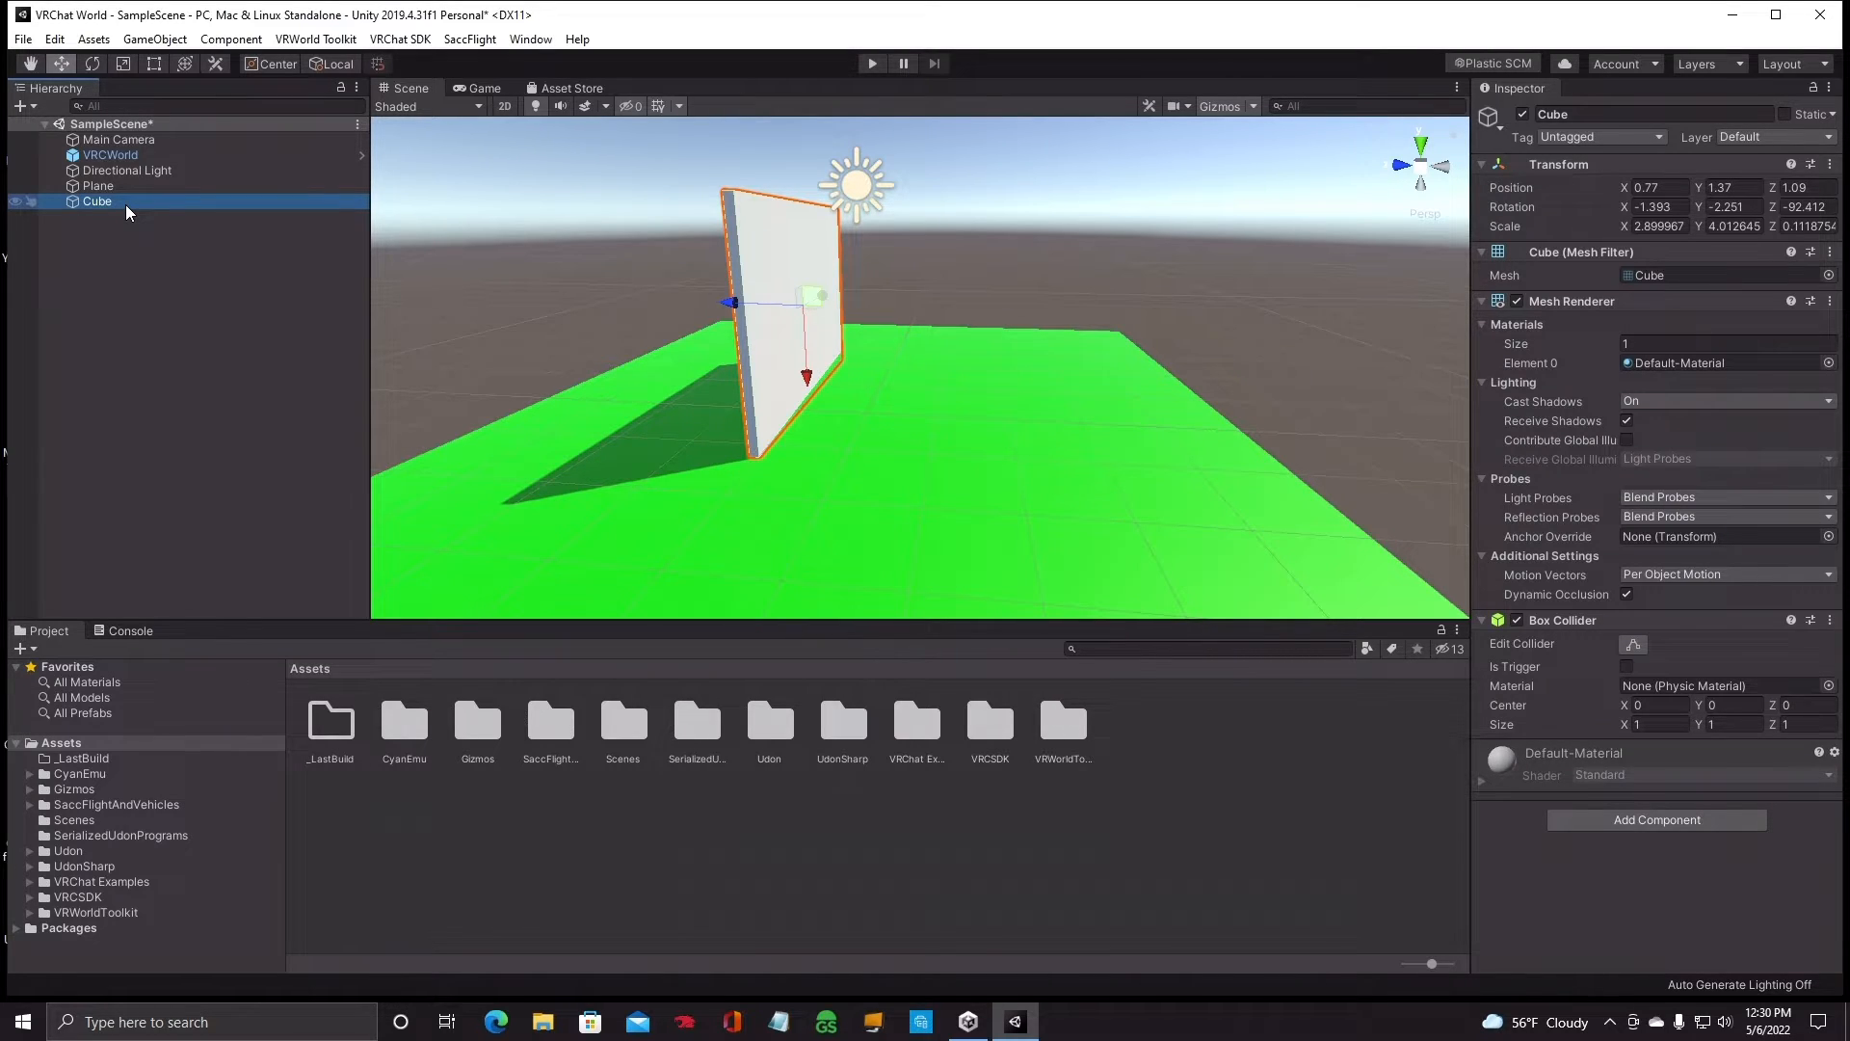
key("ctrl+d")
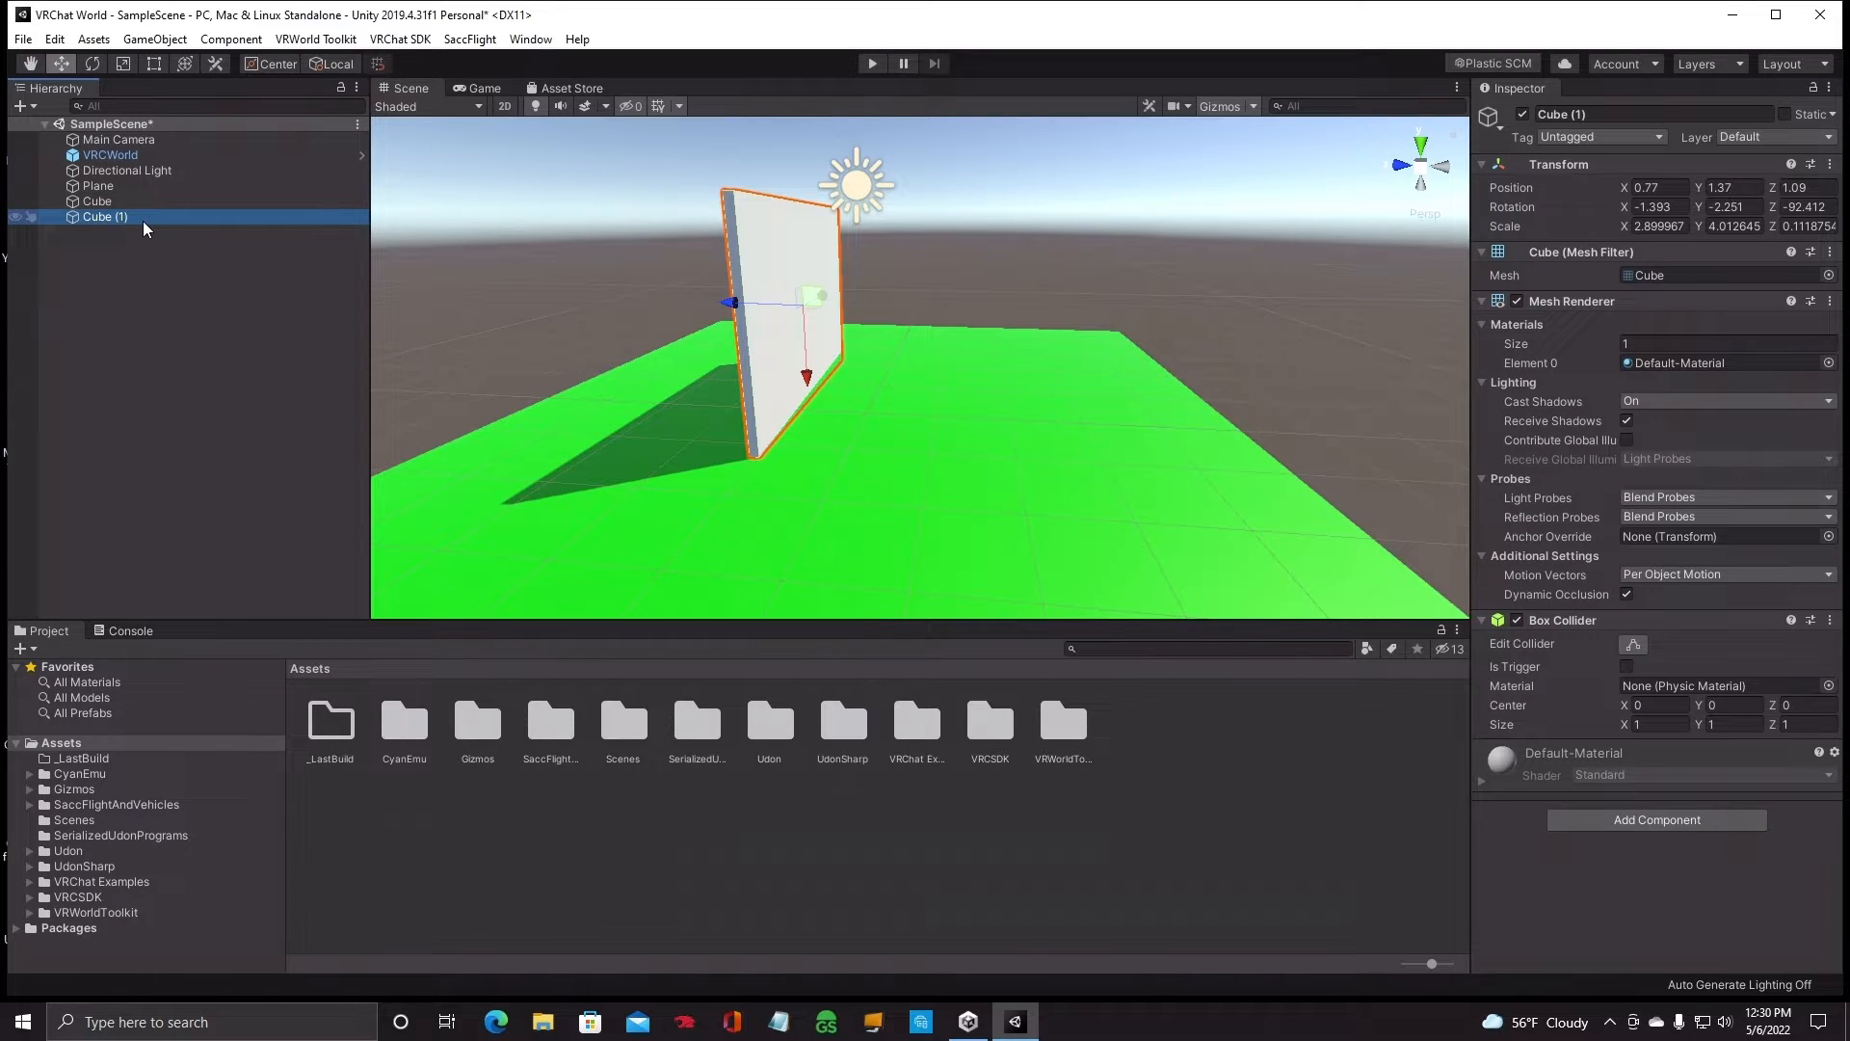
left_click_drag(733, 305, 987, 333)
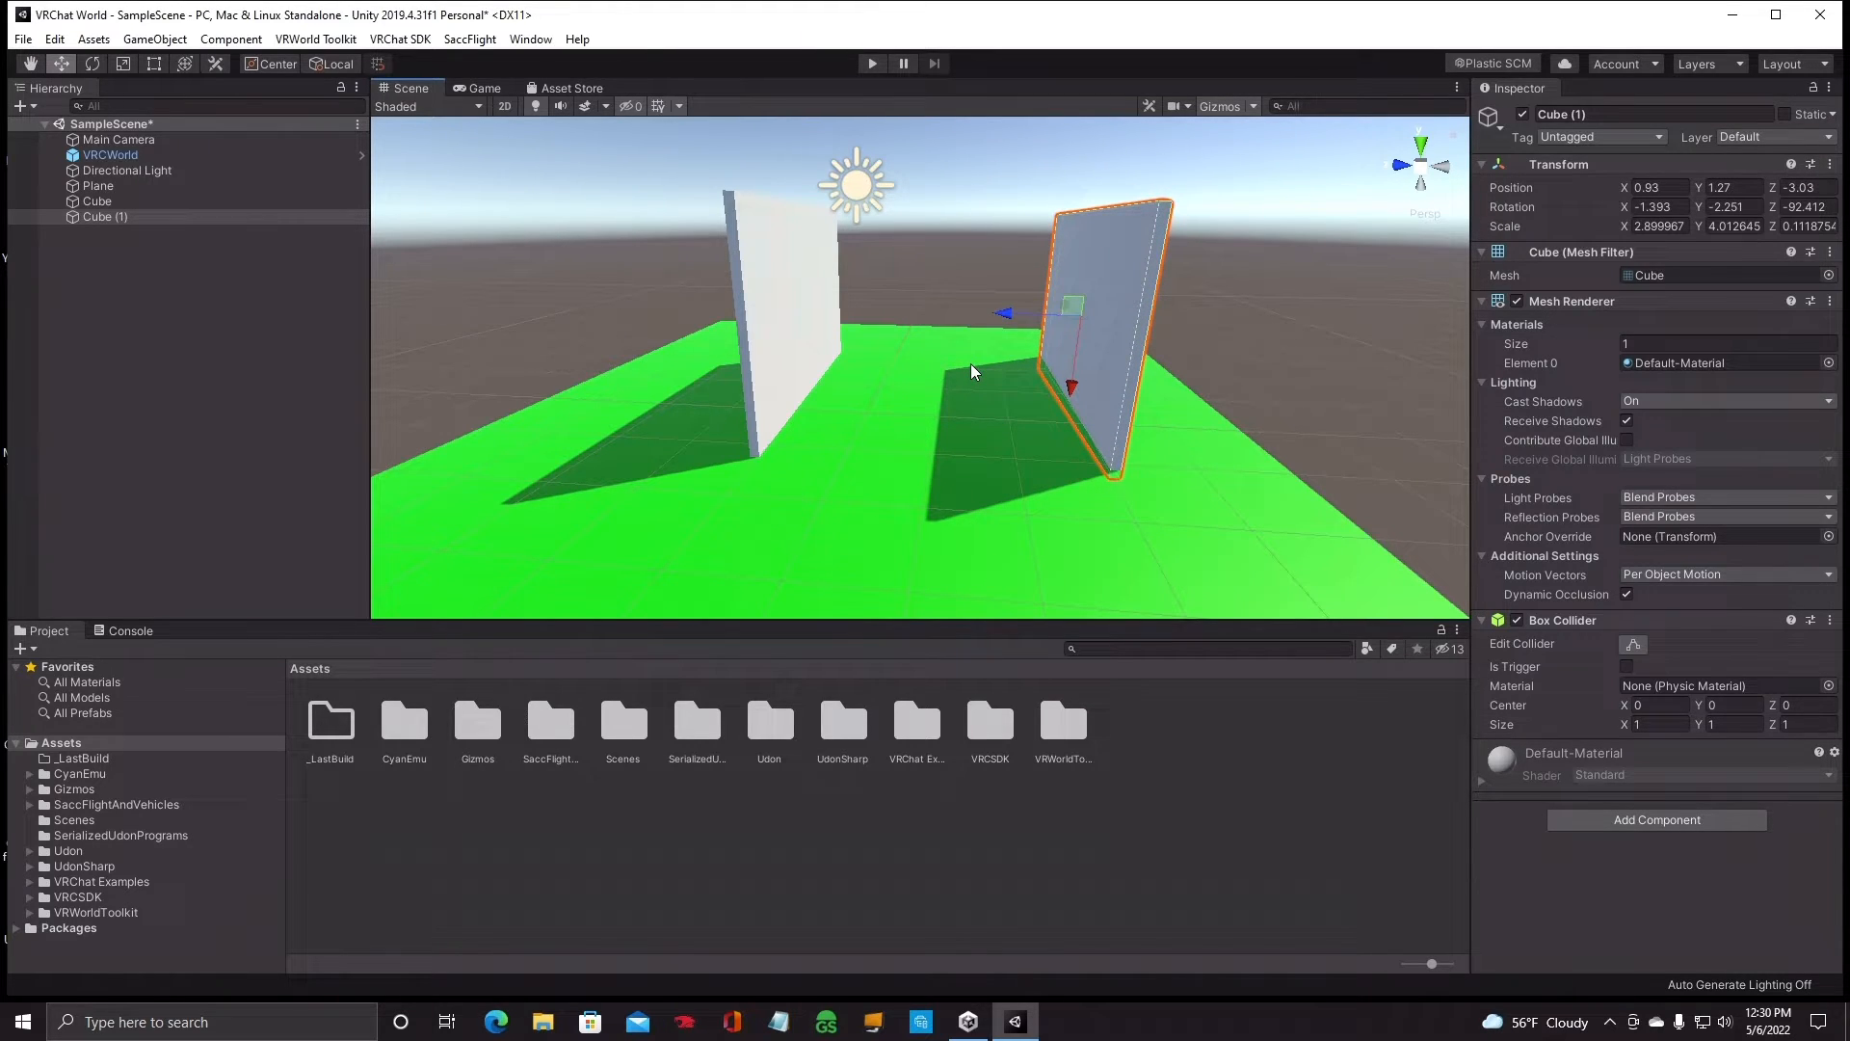
Duplicate the second wall, center the copy at about X 0.85, Y 1.32, Z -0.94, and turn it perpendicular, to about Y -90.9°.
key("ctrl+d")
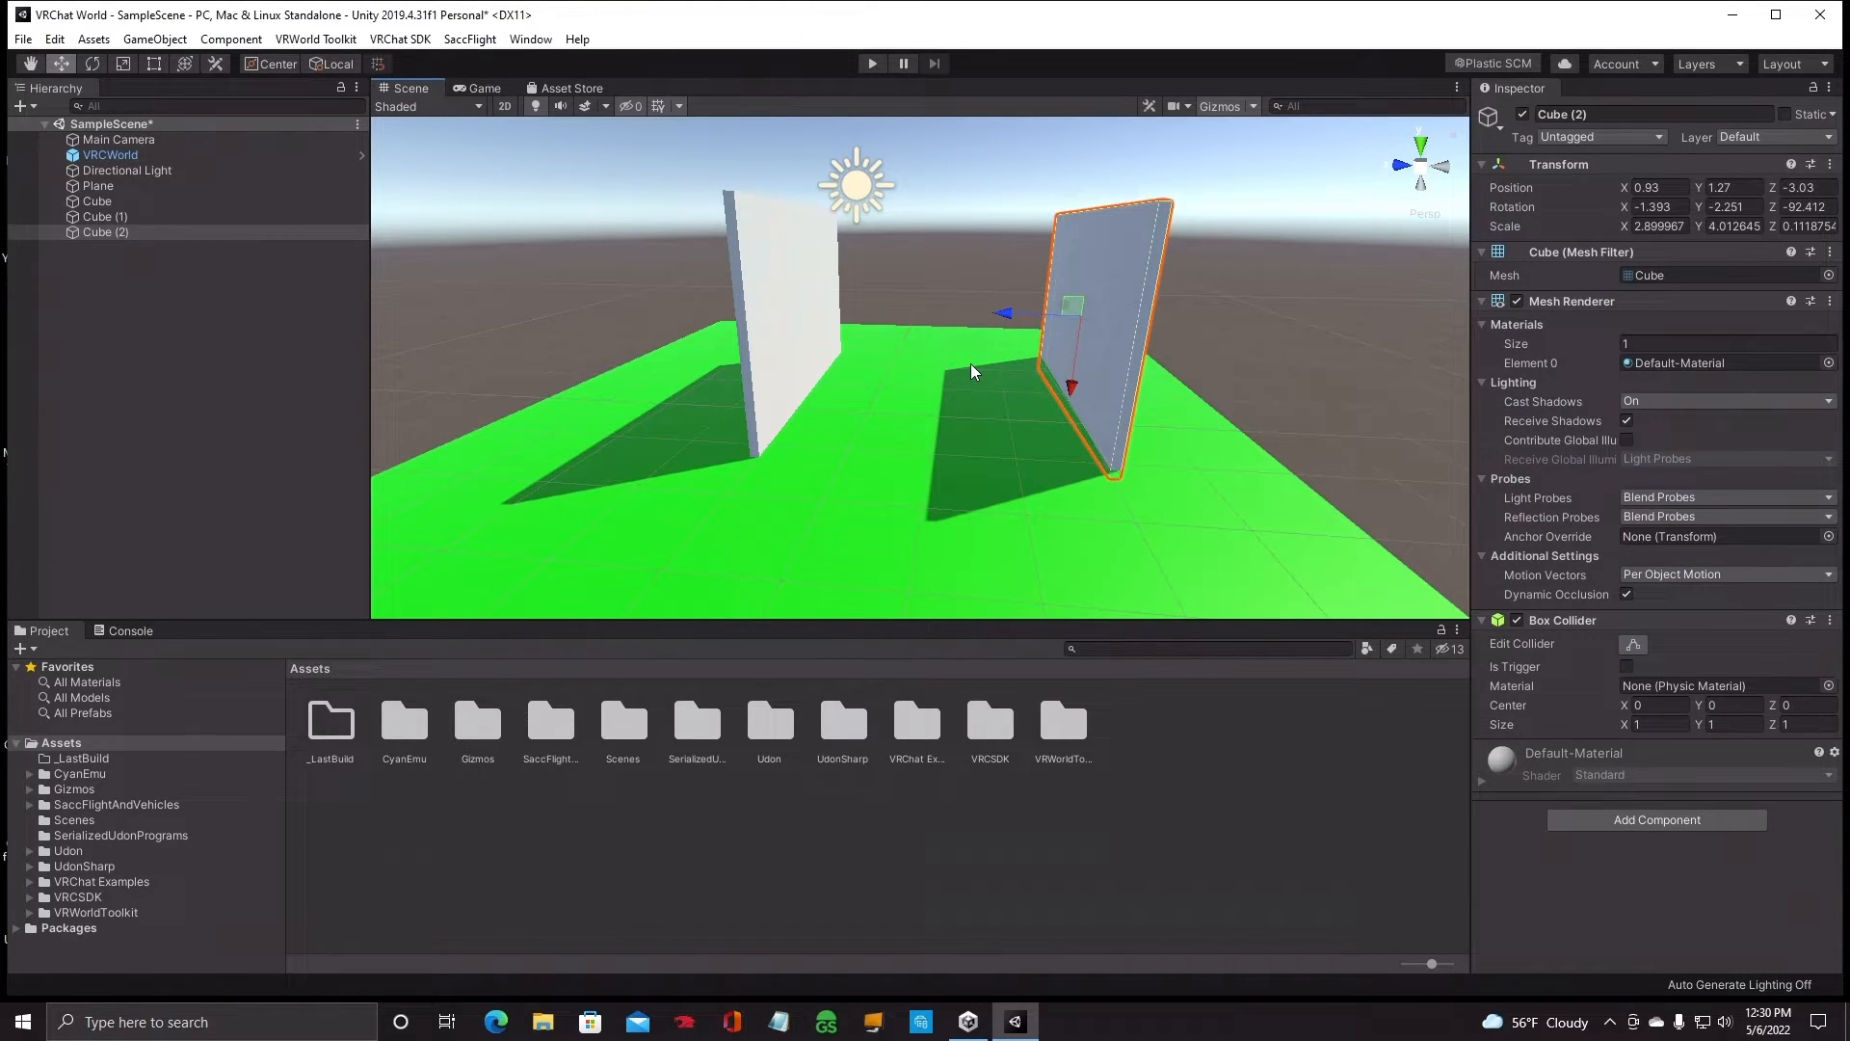
left_click_drag(997, 321, 1120, 330)
key("e")
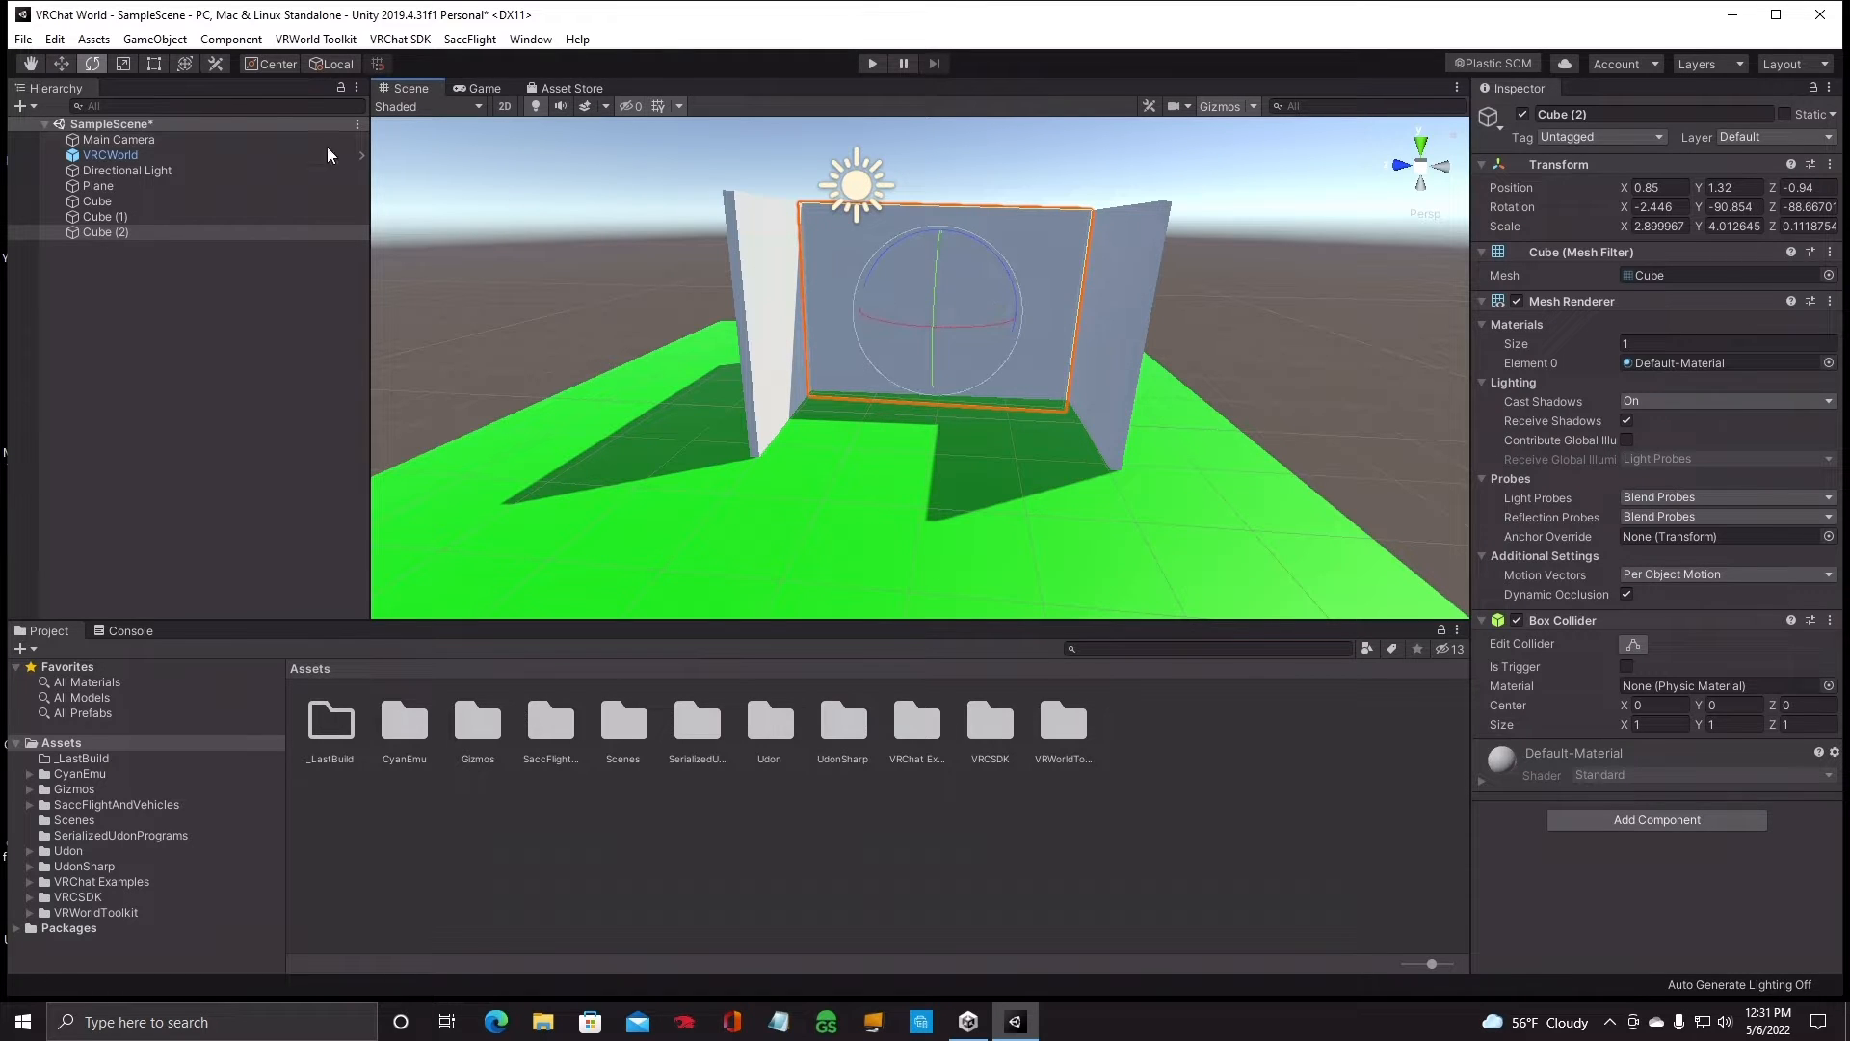
Move the perpendicular wall back to the far ends of the side walls, to about X 2.7, Y 1.24, Z -0.91.
left_click(64, 68)
right_click_drag(991, 306, 762, 405)
scroll(763, 405, "down", 5)
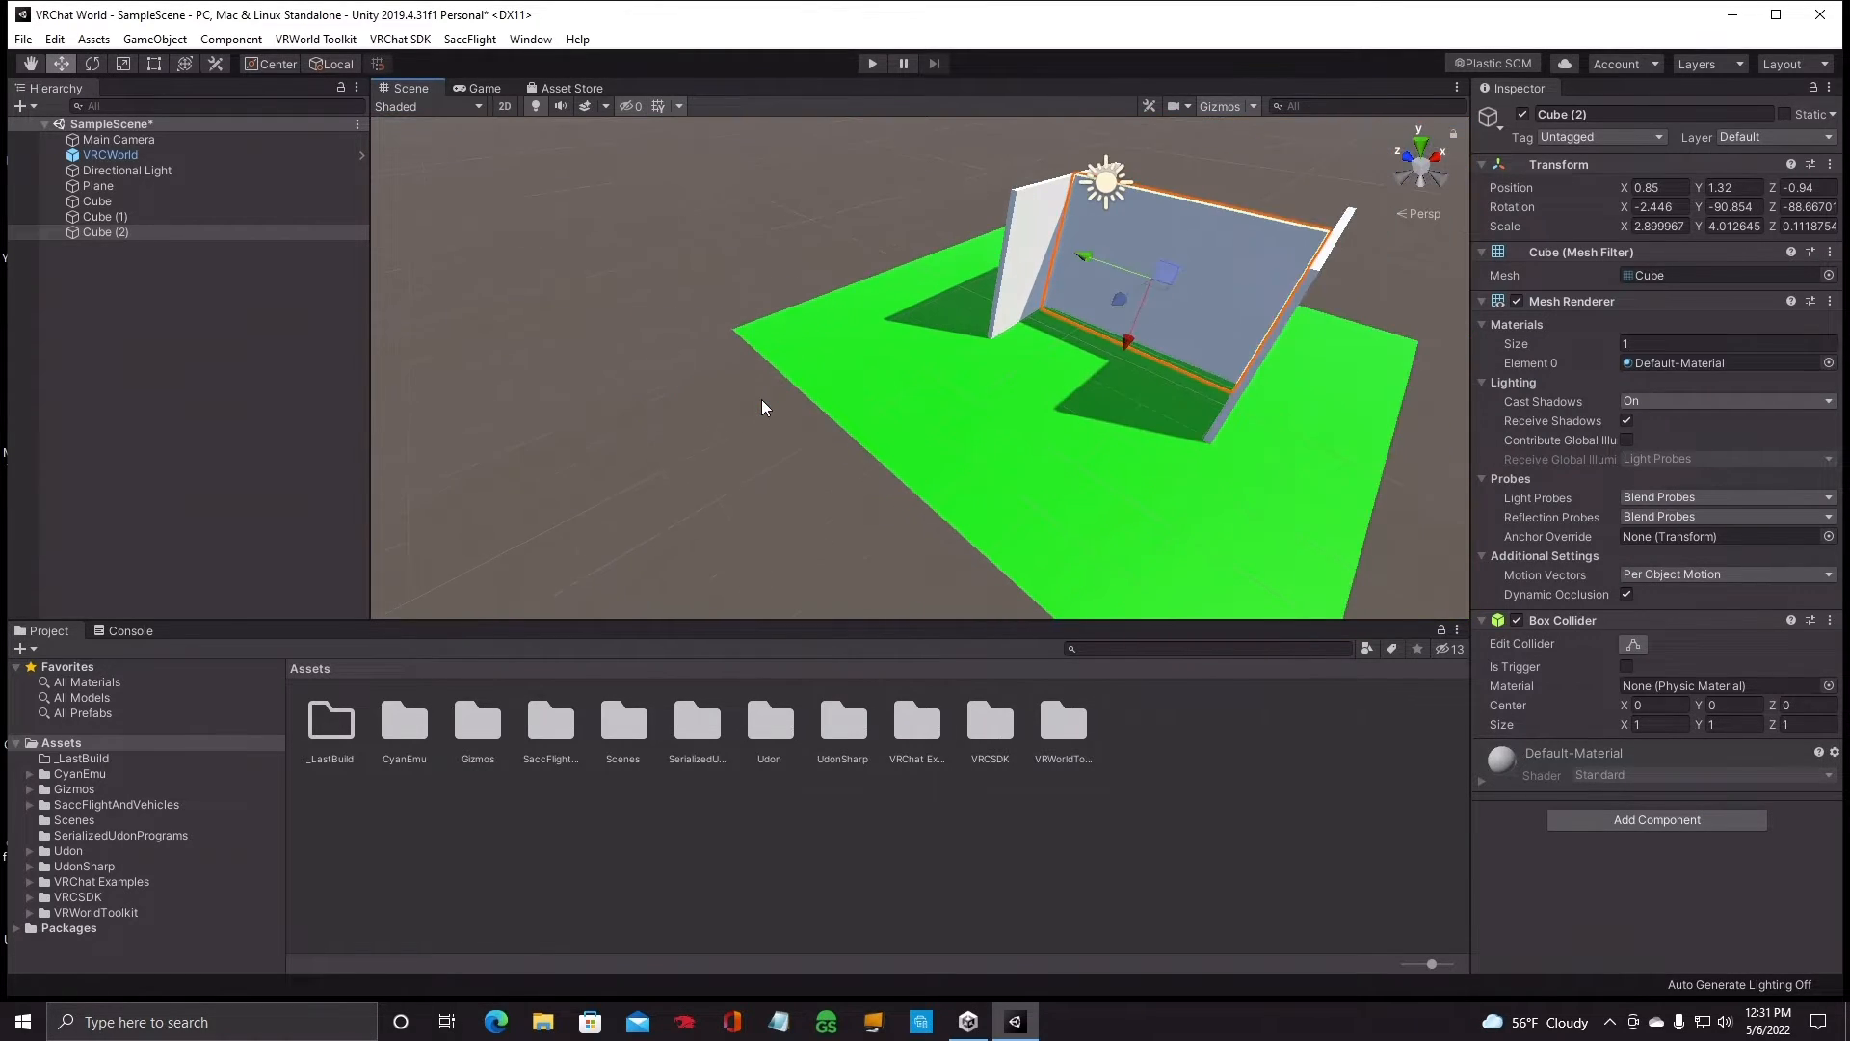
scroll(762, 405, "down", 2)
left_click_drag(1098, 313, 1135, 291)
right_click_drag(916, 377, 976, 416)
left_click(990, 391)
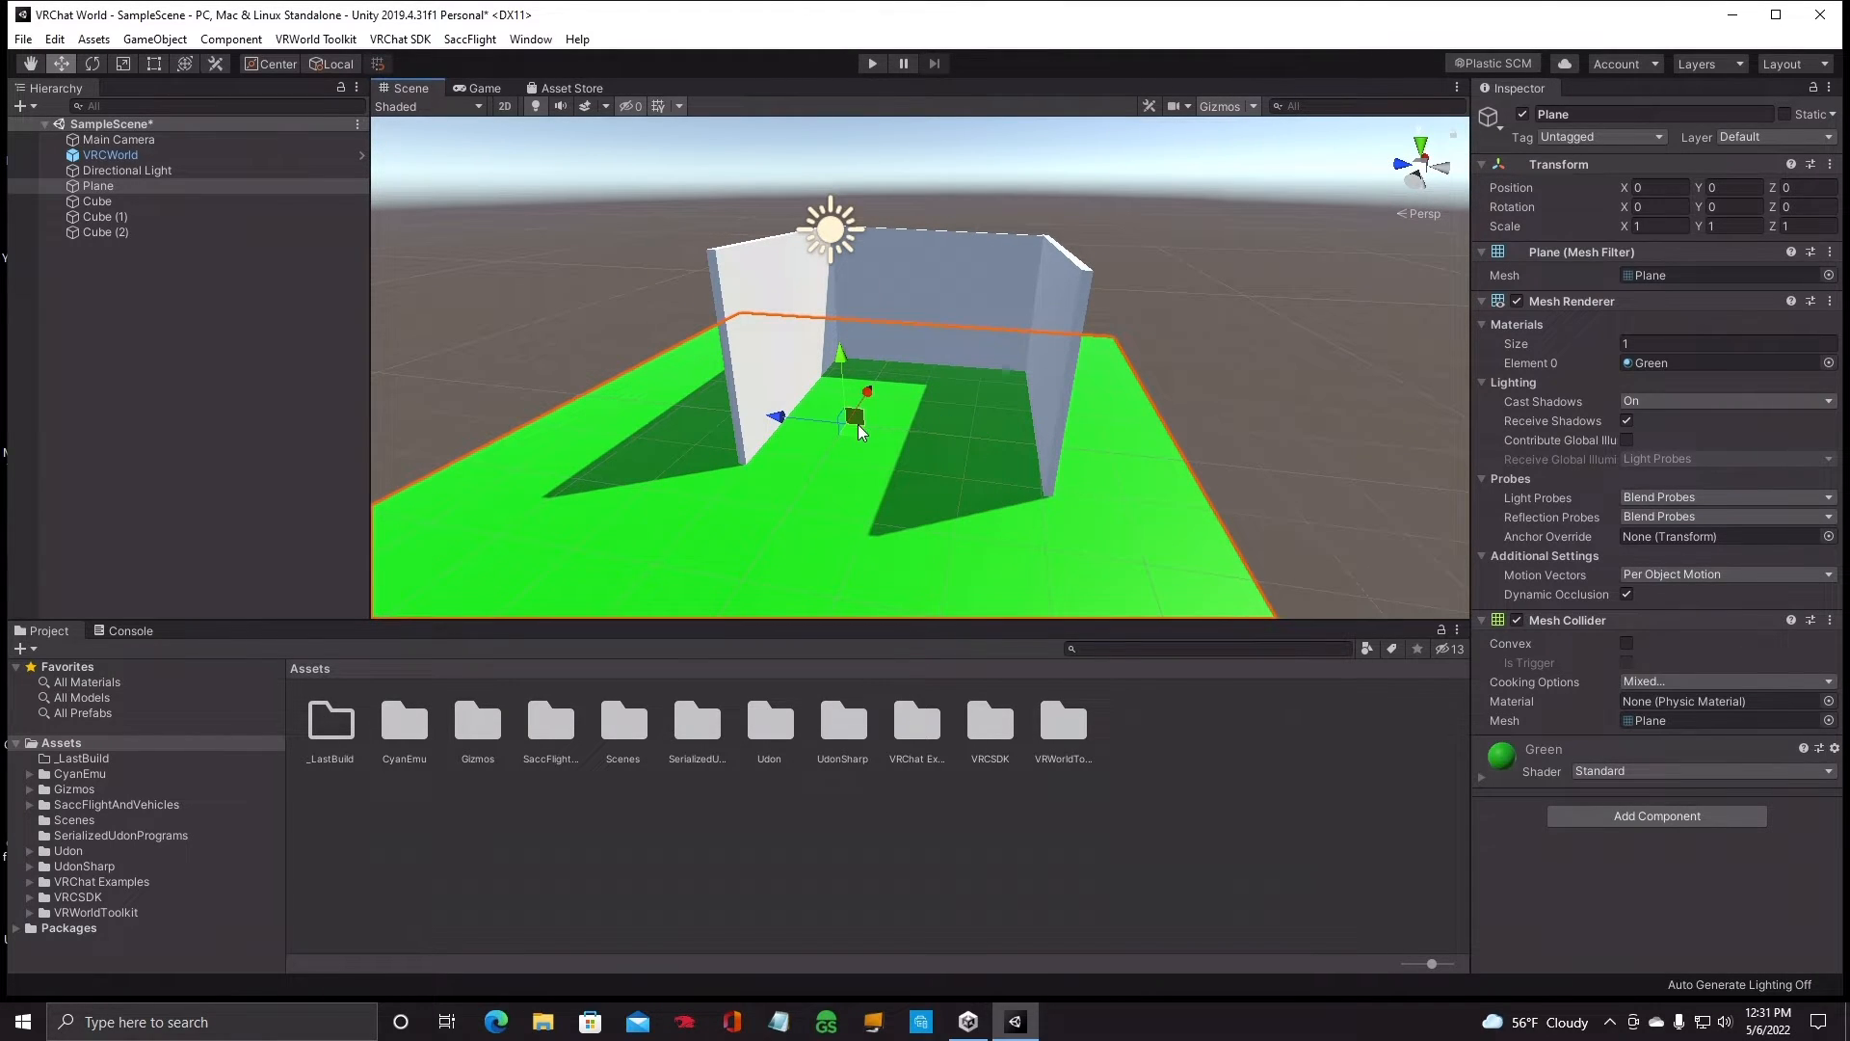
Add a sphere in front of the walls and move it to about X -3.31, Y 1.43, Z 0.18.
right_click_drag(690, 349, 655, 420)
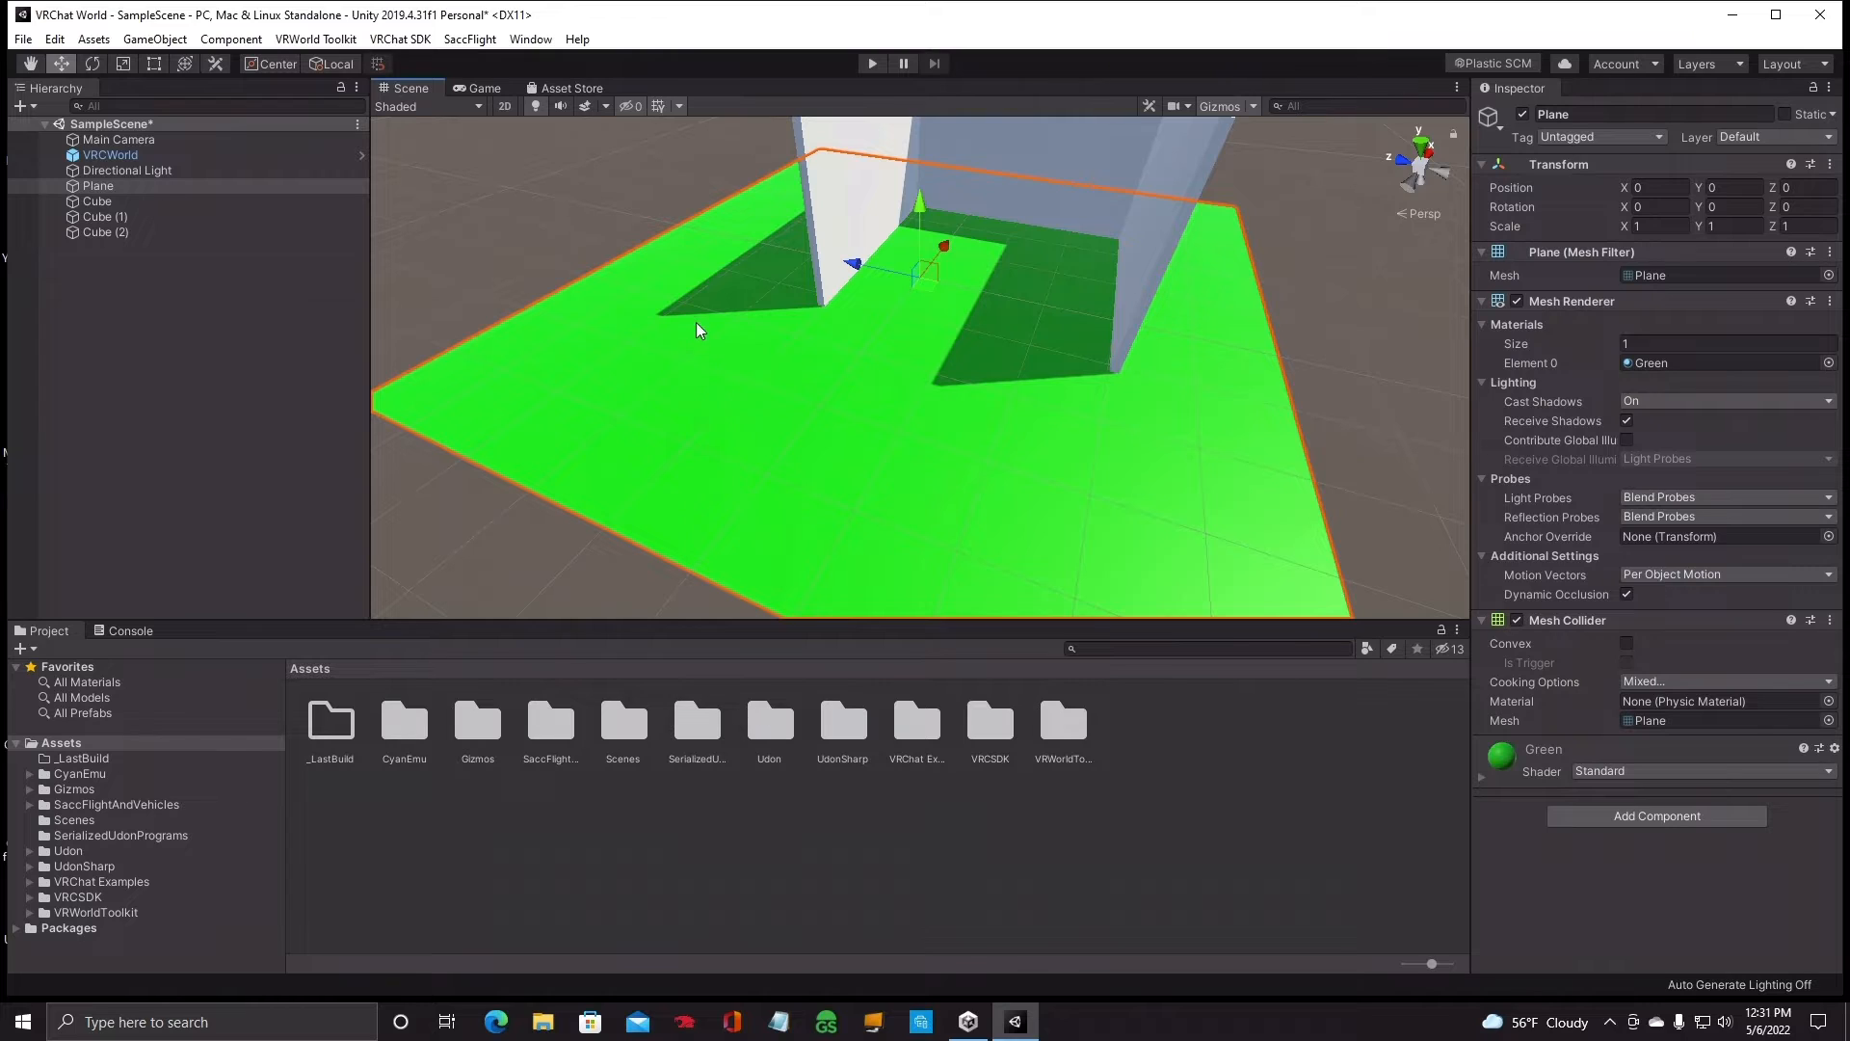
left_click(147, 39)
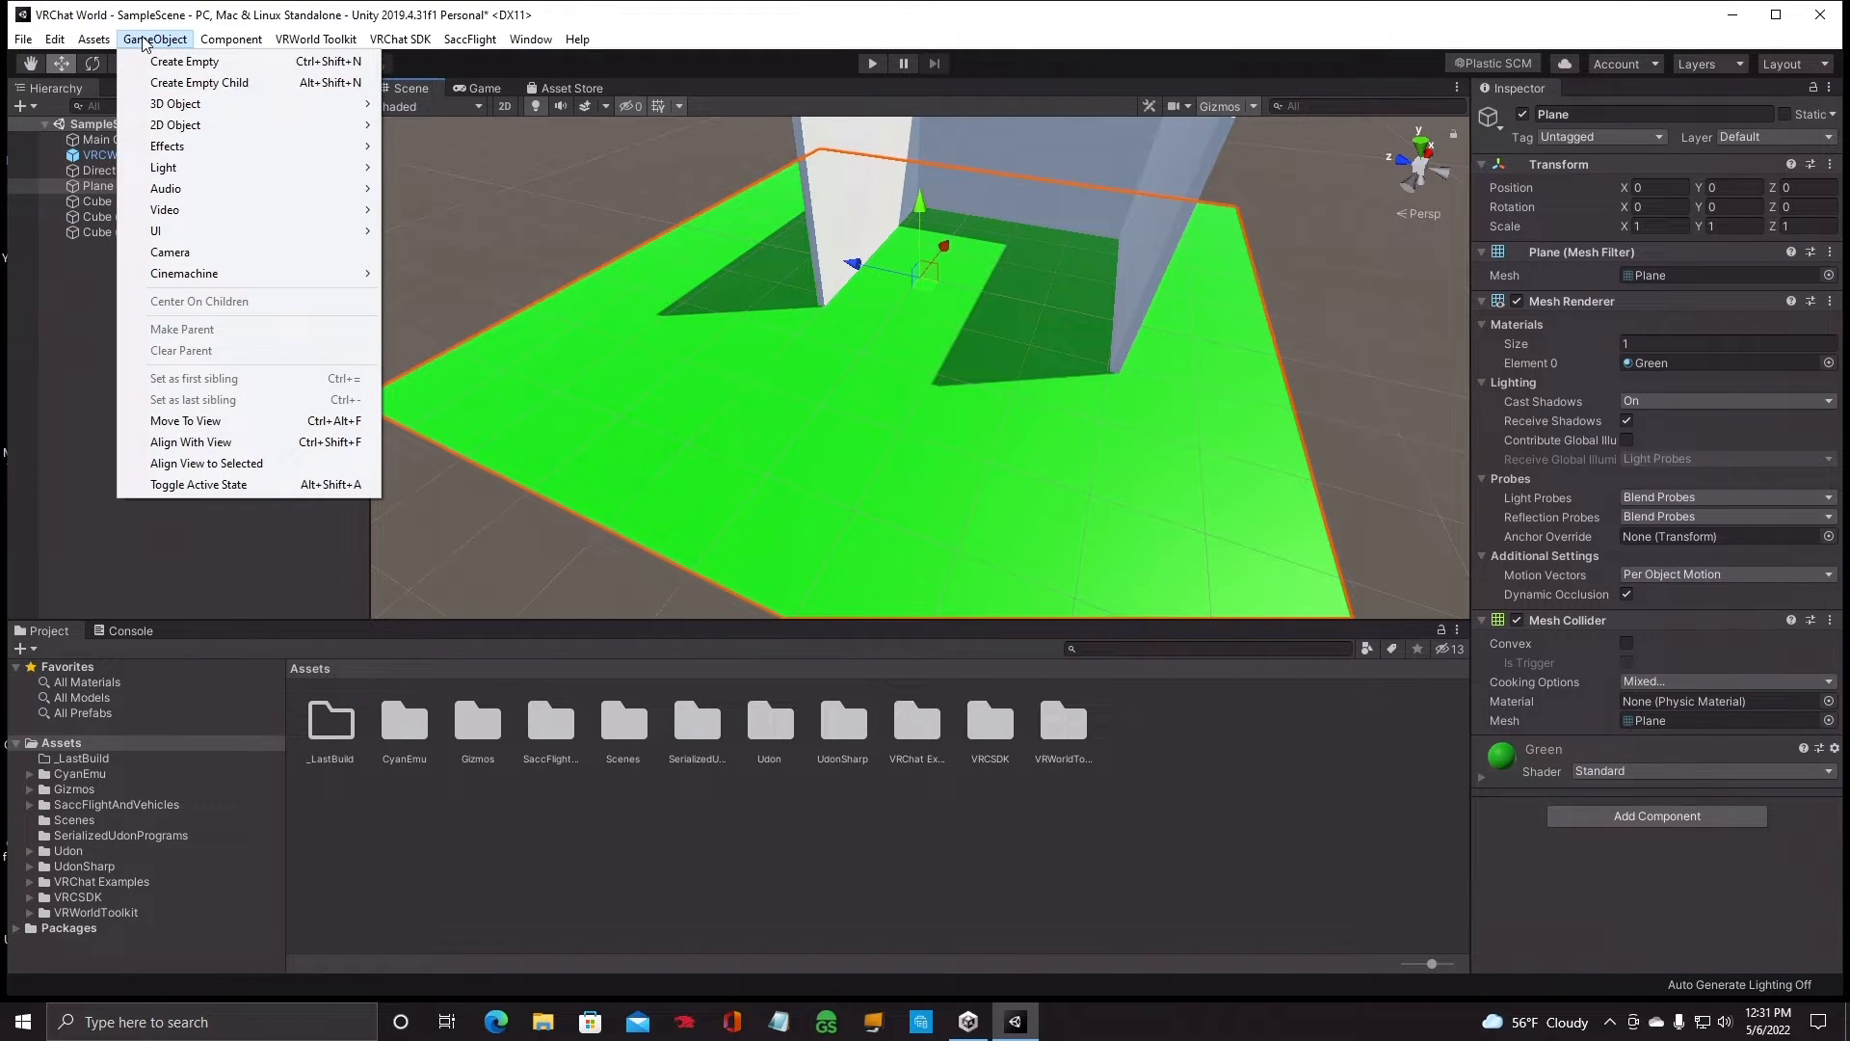
mouse_move(189, 104)
left_click(436, 126)
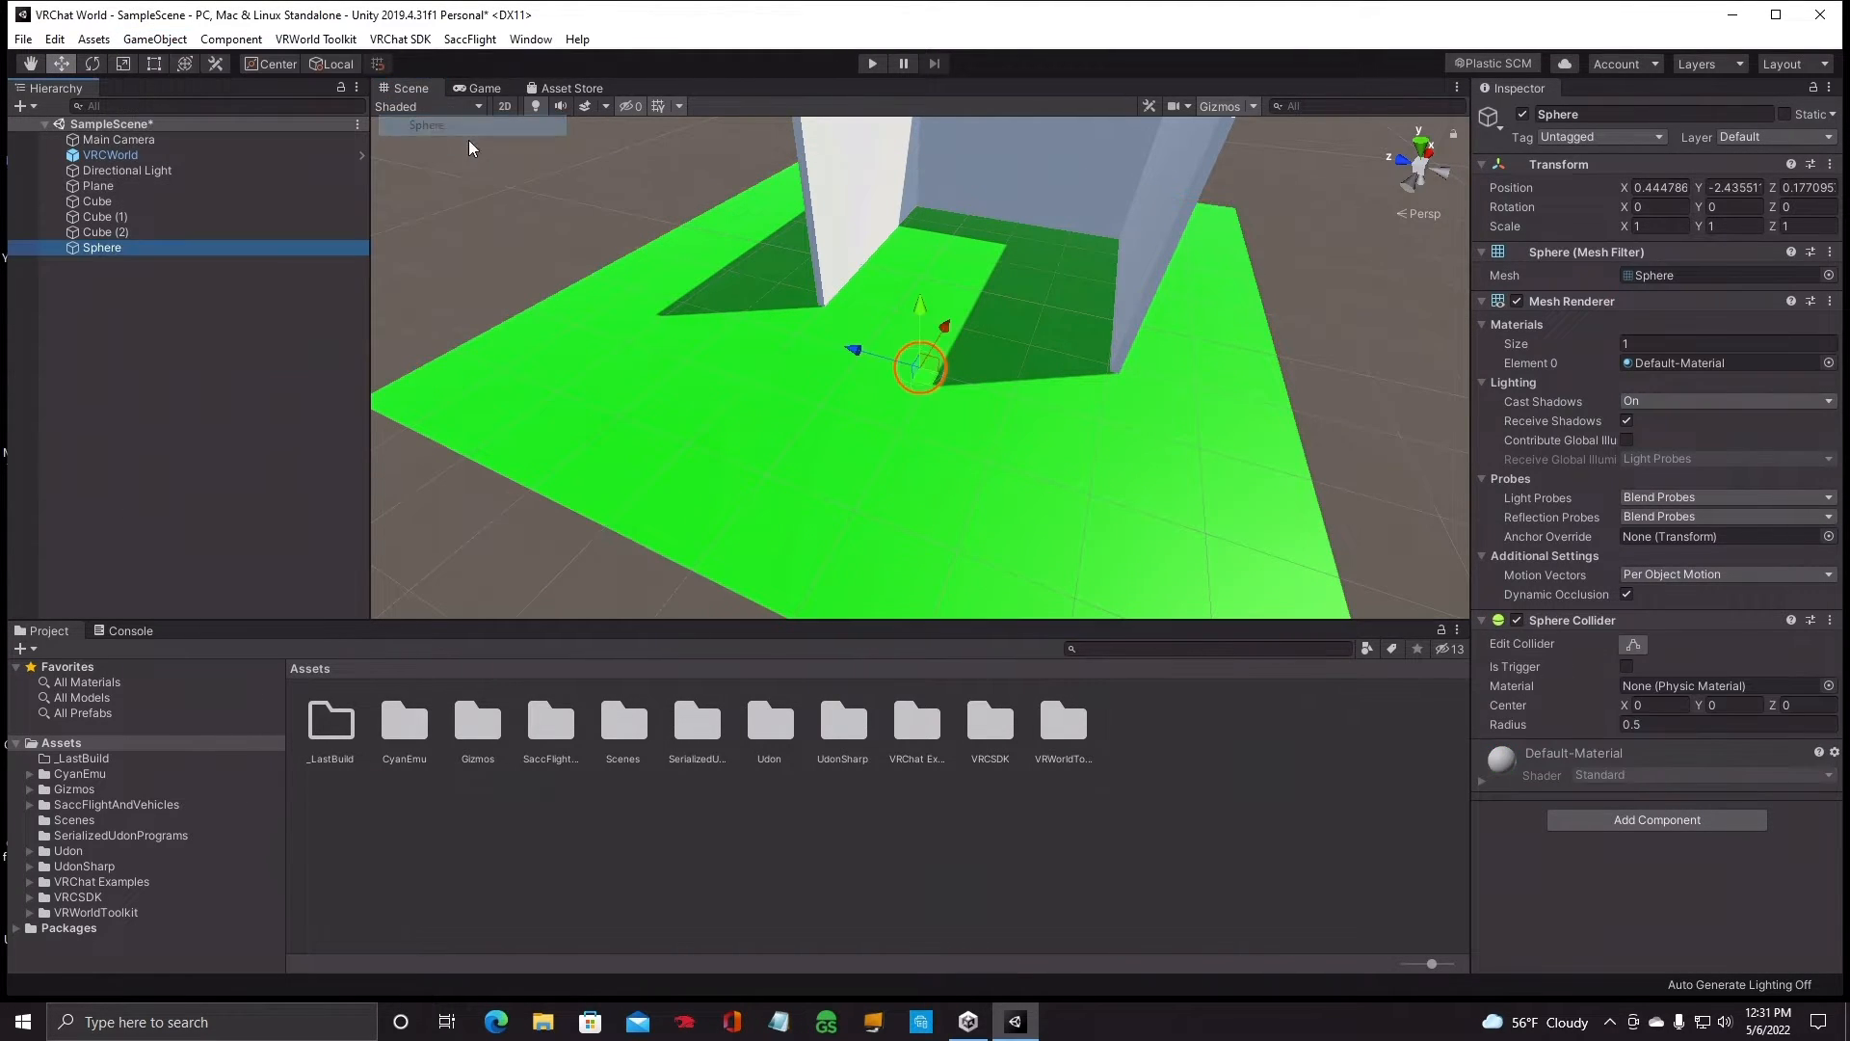
left_click_drag(919, 304, 774, 298)
right_click_drag(942, 318, 896, 258)
Scale the sphere into a flattened egg shape of about 1.17 × 1.2 × 0.59.
left_click(124, 63)
left_click_drag(832, 393, 932, 337)
right_click_drag(932, 338, 886, 392)
scroll(888, 398, "down", 5)
left_click_drag(920, 280, 925, 221)
left_click_drag(922, 344, 842, 337)
Examine the three walls and the reshaped sphere from several angles and distances.
right_click_drag(939, 361, 1110, 400)
scroll(981, 360, "up", 10)
scroll(1133, 402, "down", 8)
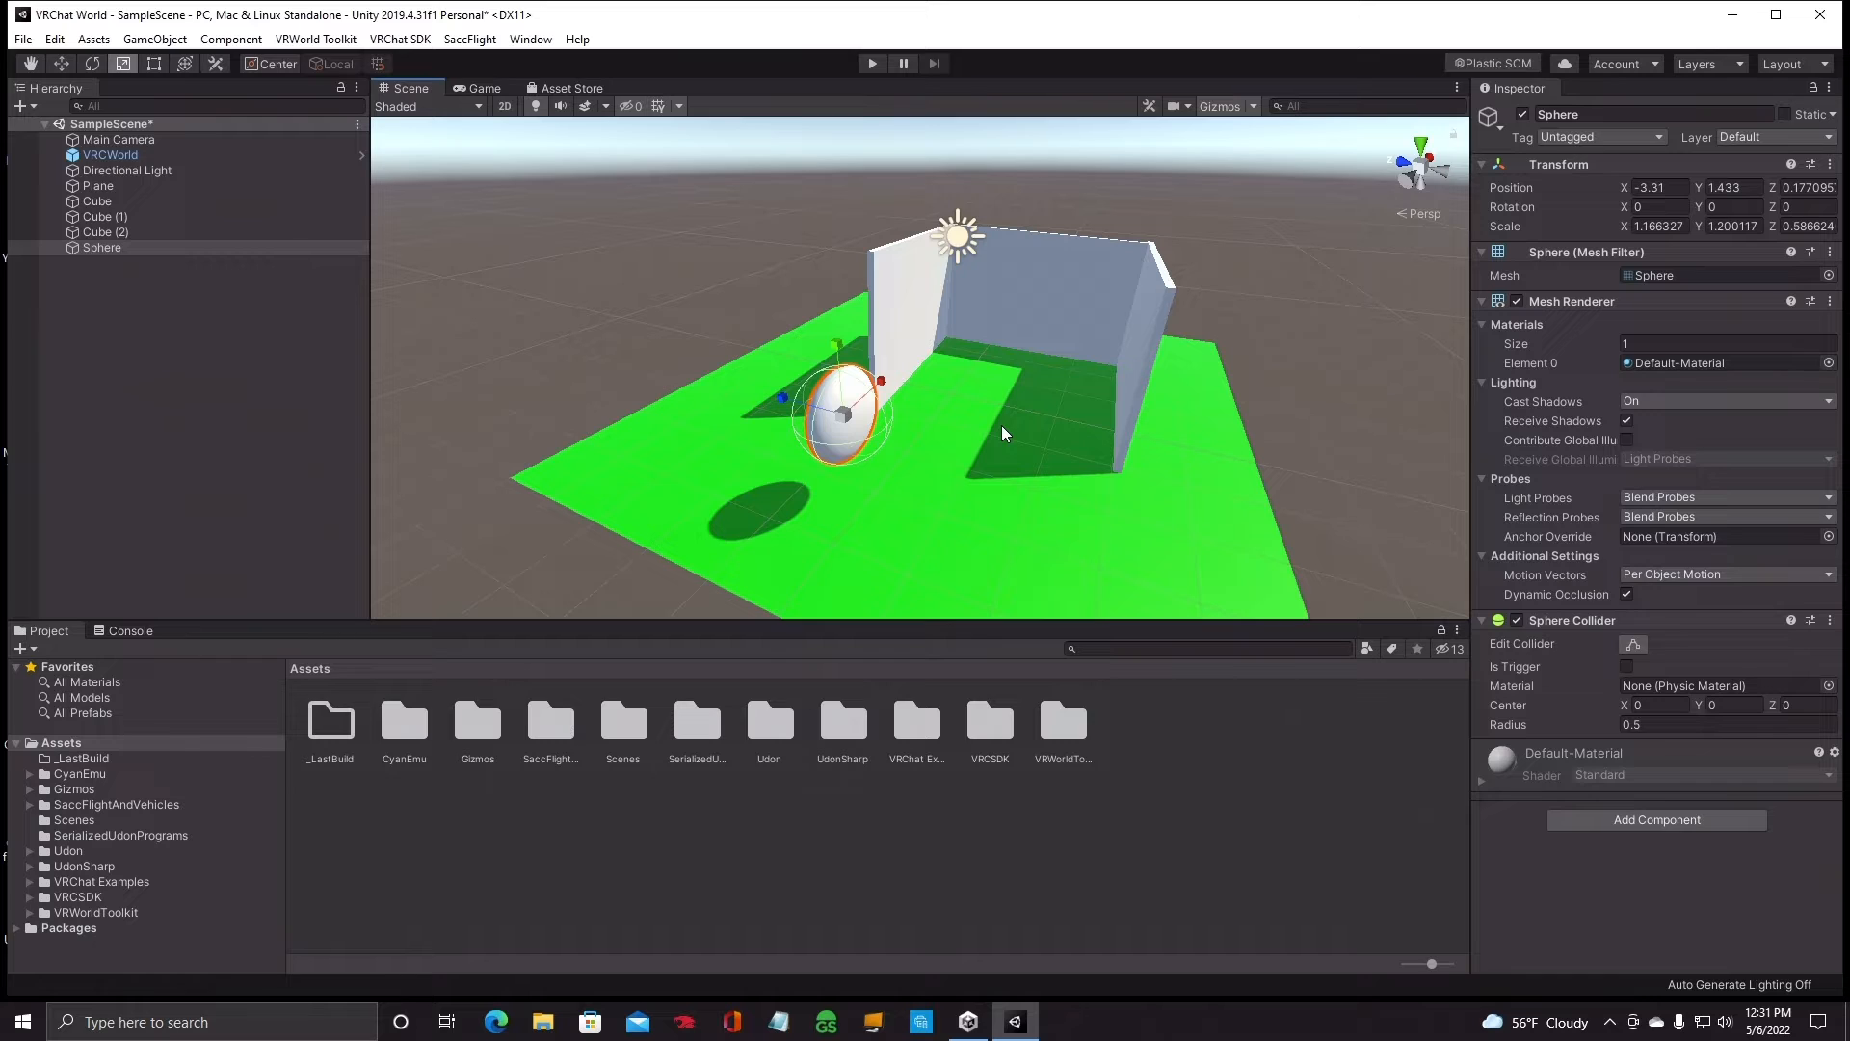
right_click_drag(946, 444, 980, 443)
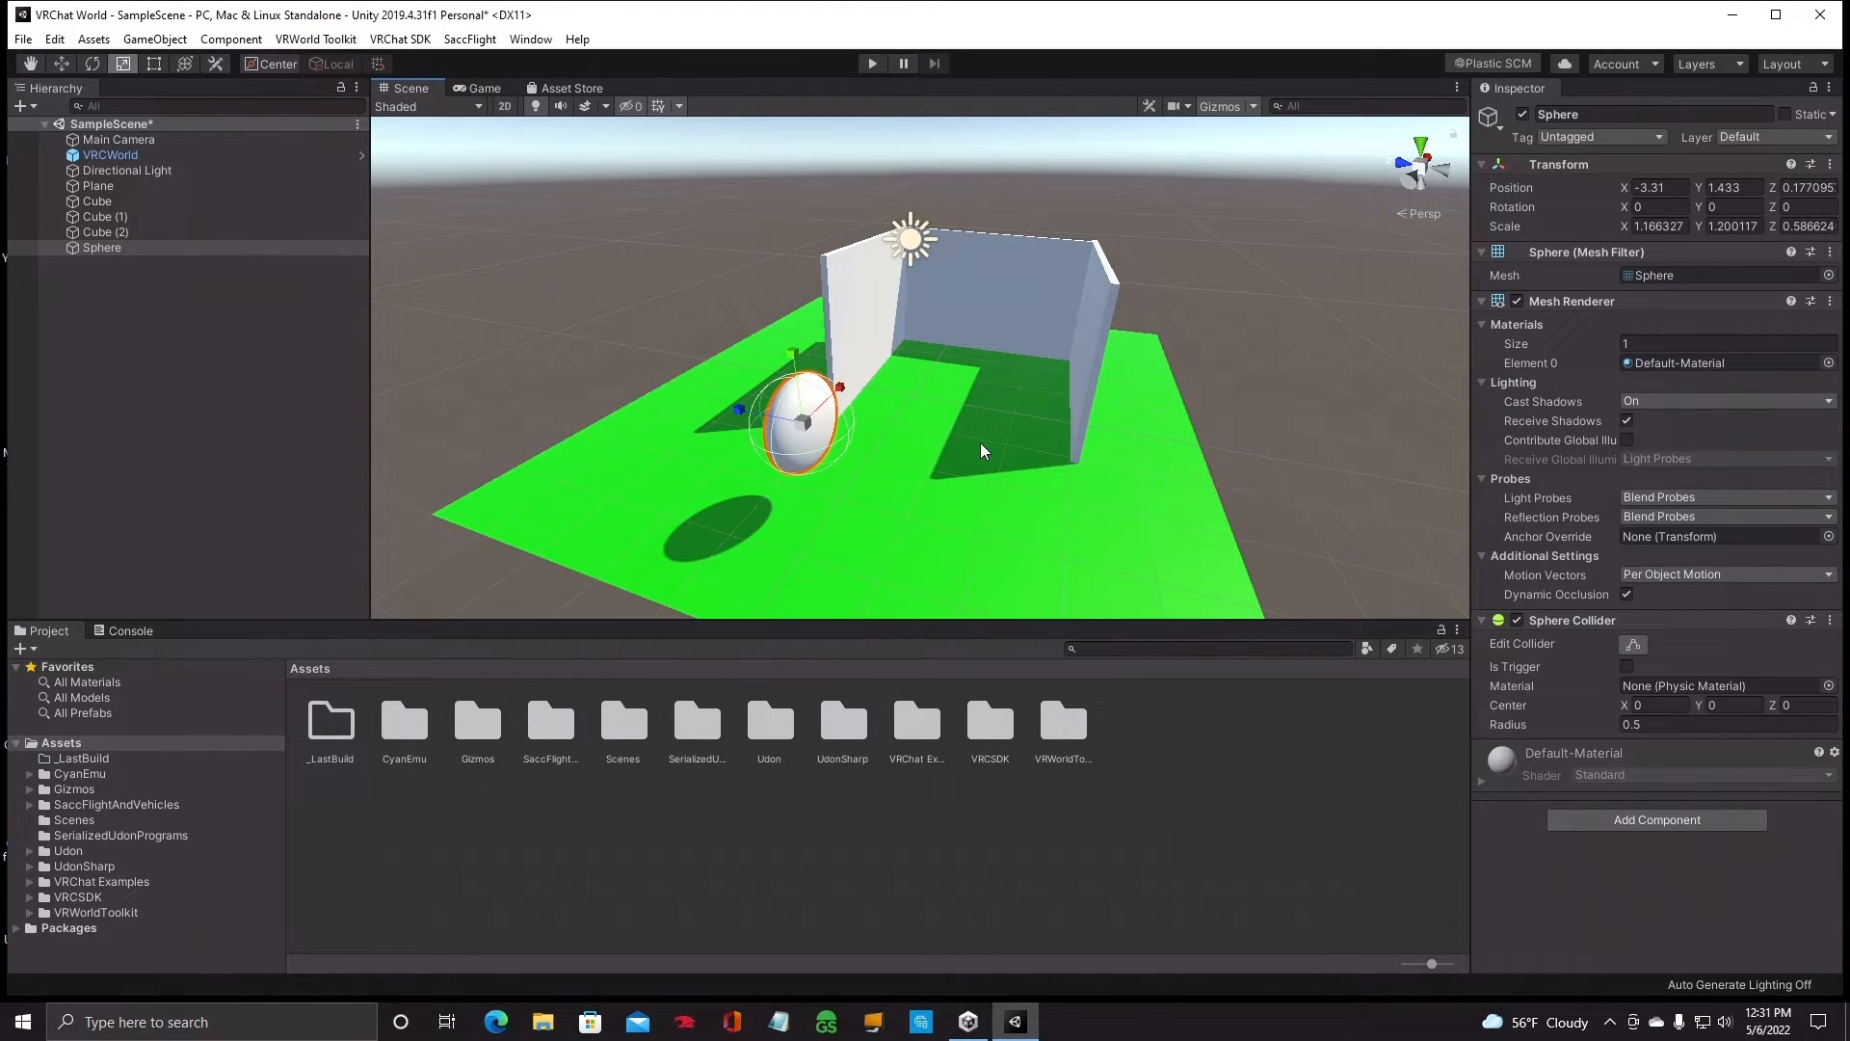
right_click_drag(989, 496, 949, 489)
right_click_drag(949, 488, 1010, 412)
scroll(1010, 413, "up", 3)
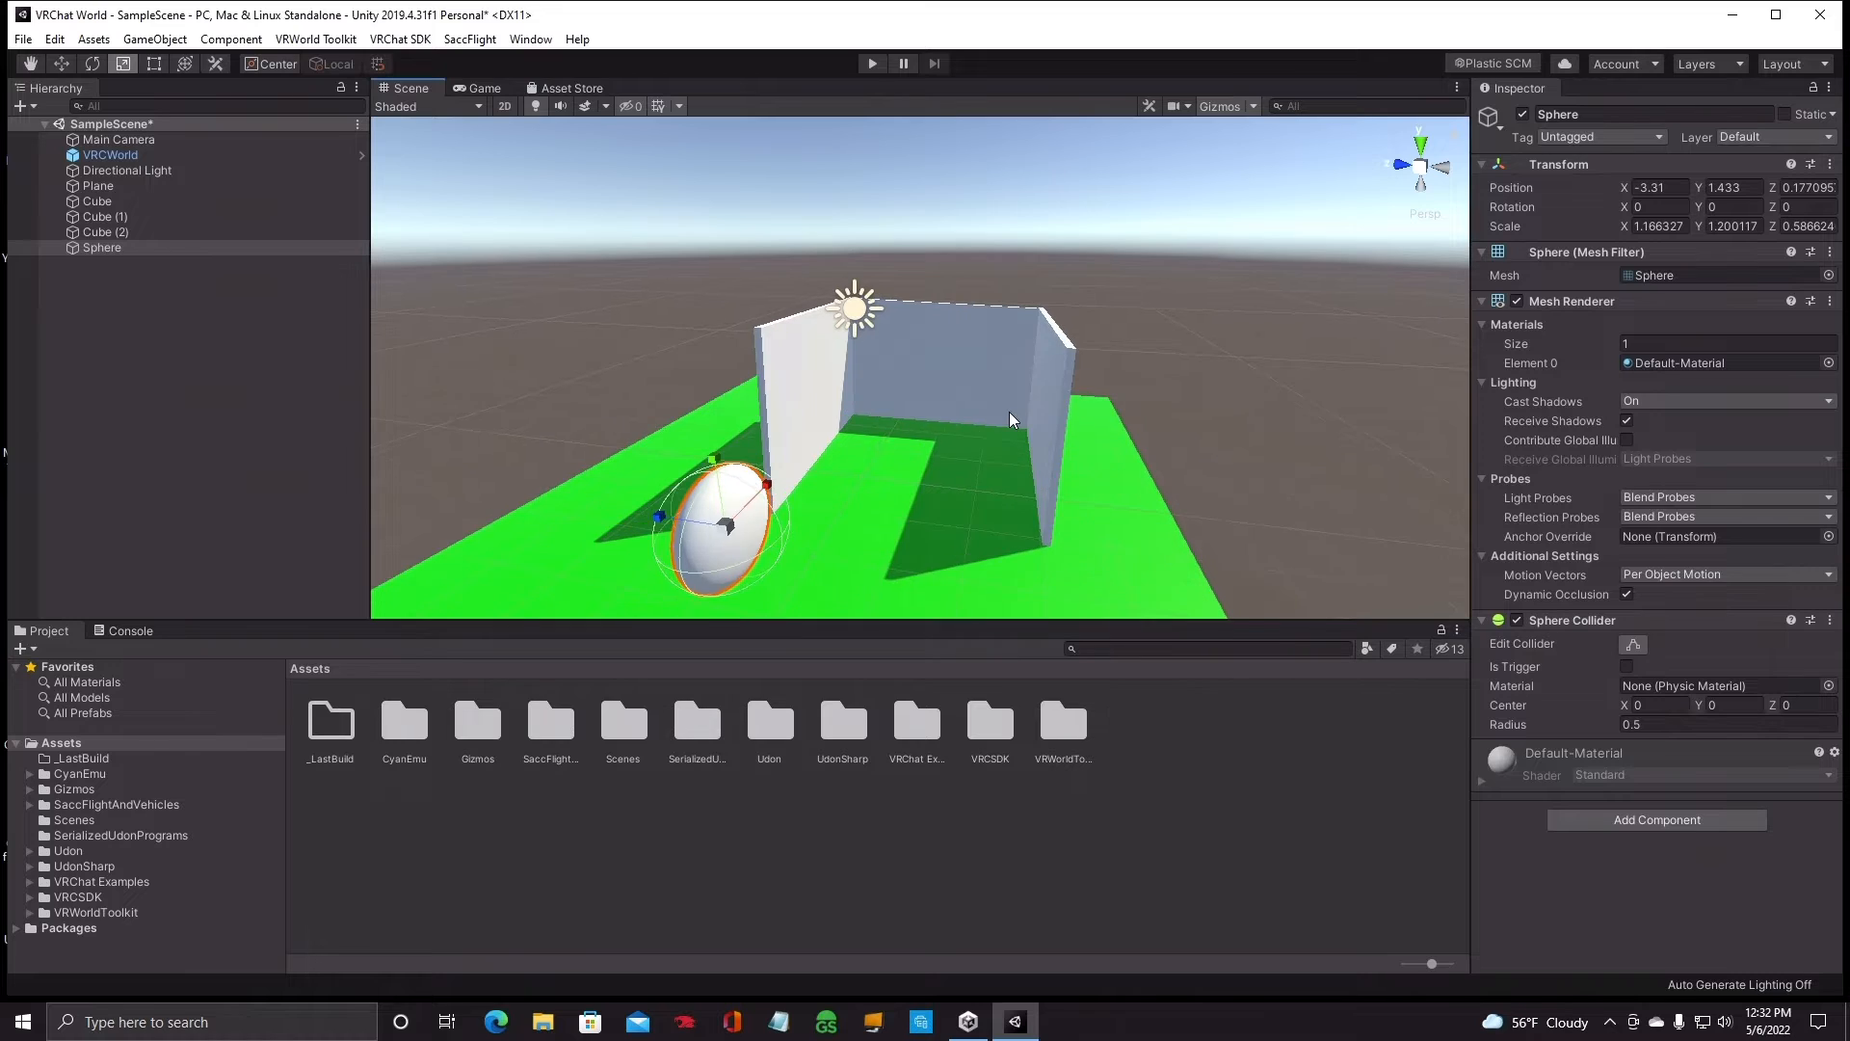
scroll(1009, 412, "up", 2)
left_click(752, 402)
right_click_drag(882, 412, 866, 455)
scroll(866, 455, "down", 5)
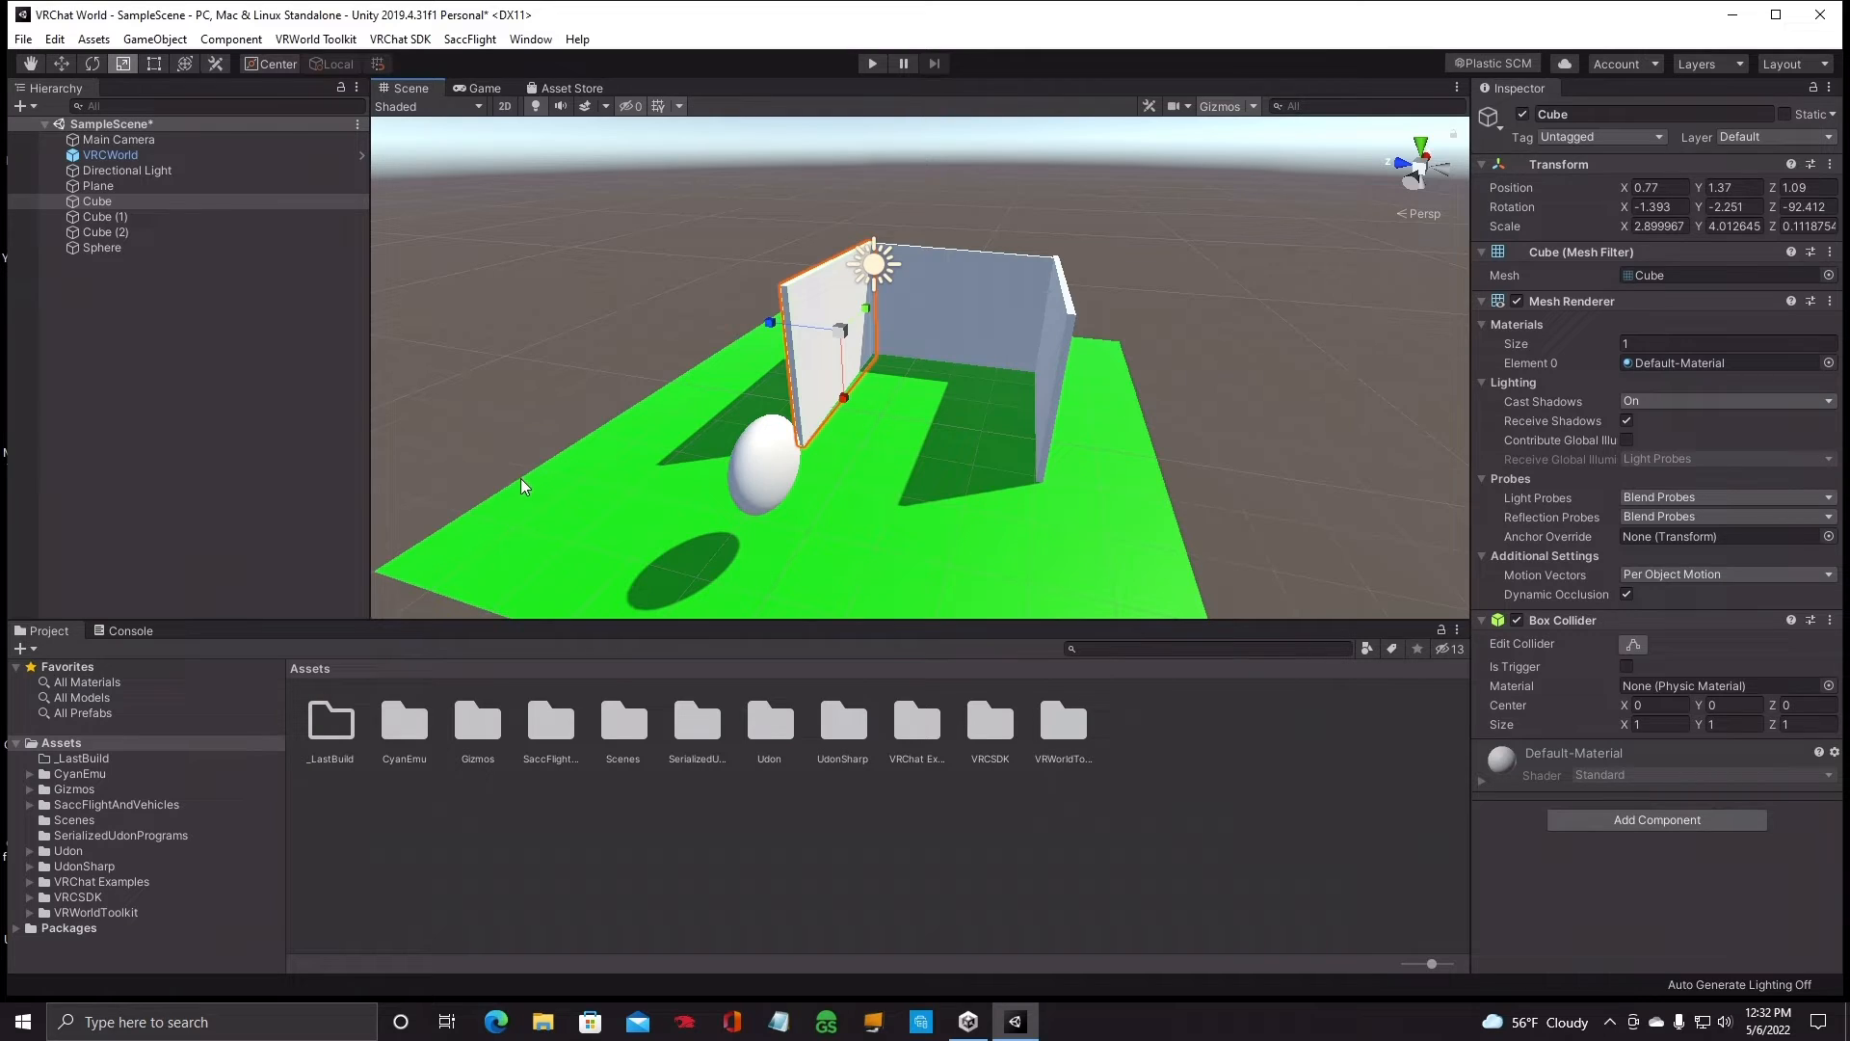
Create a new material named Blue in the project's Assets folder.
left_click(108, 742)
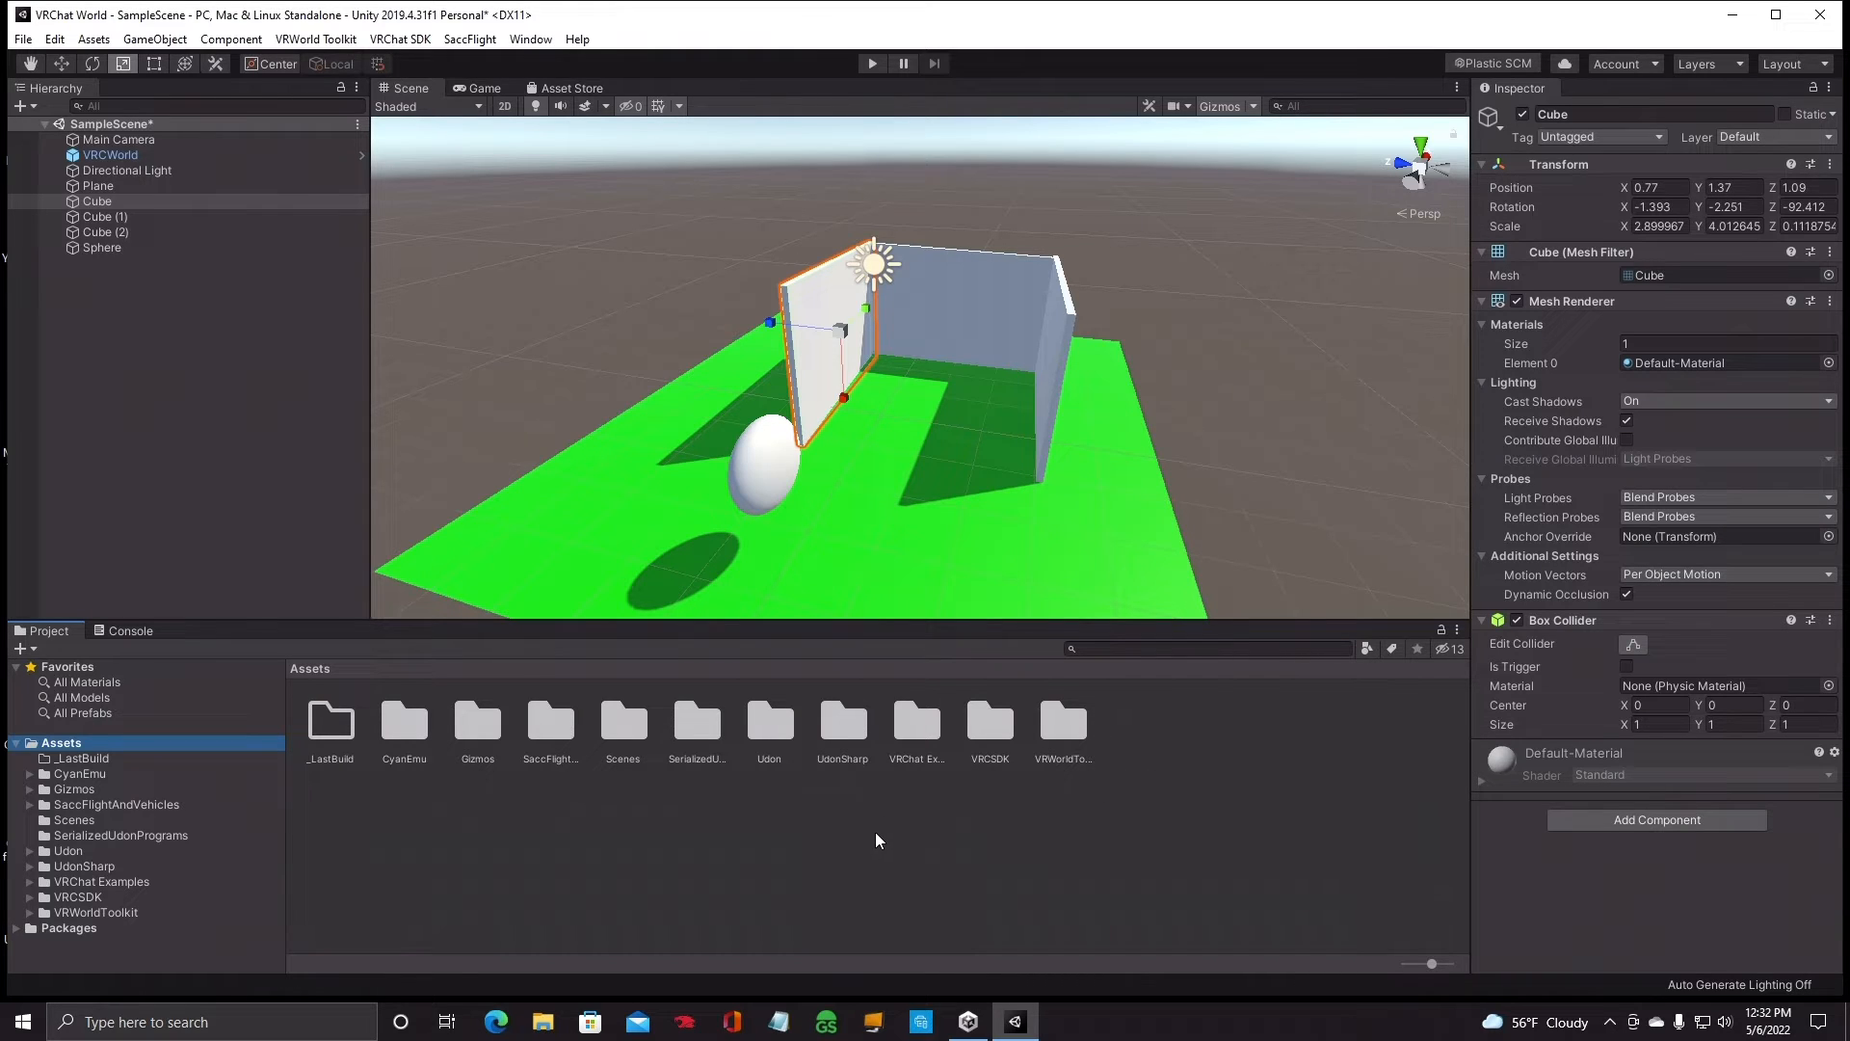
right_click(931, 844)
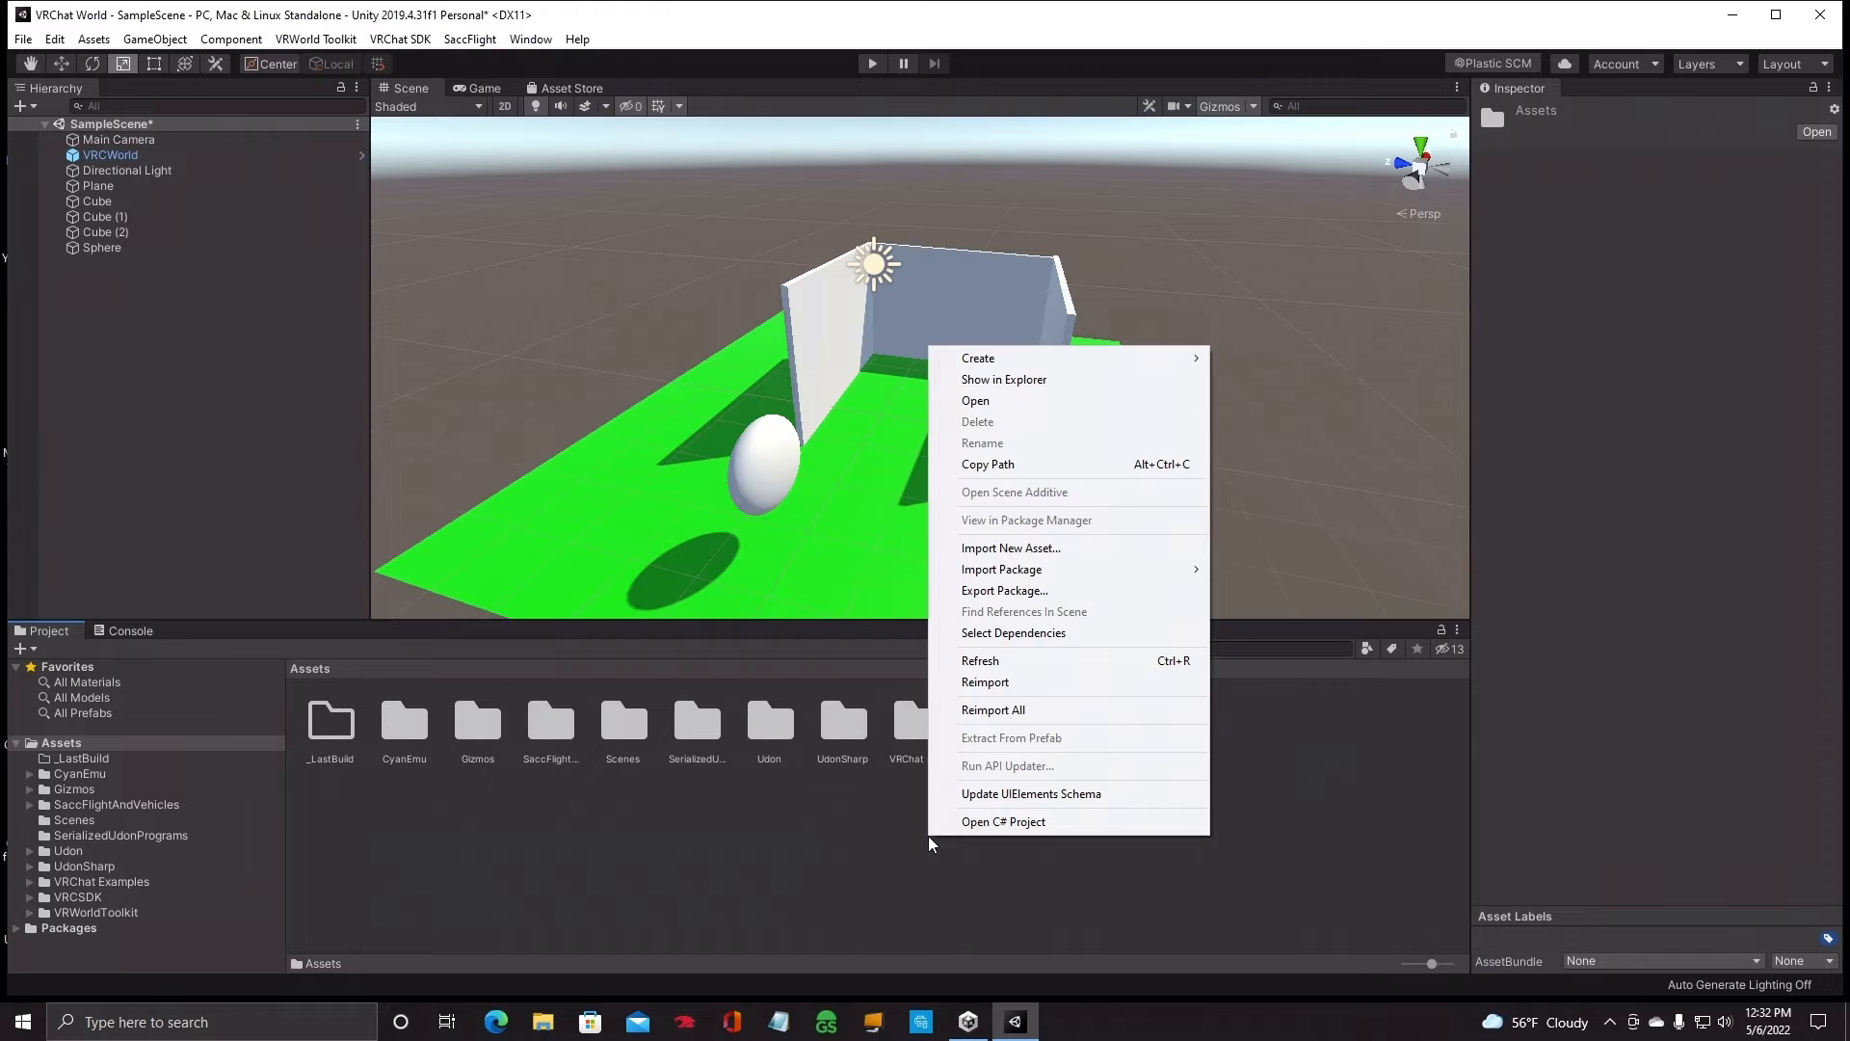
mouse_move(1014, 362)
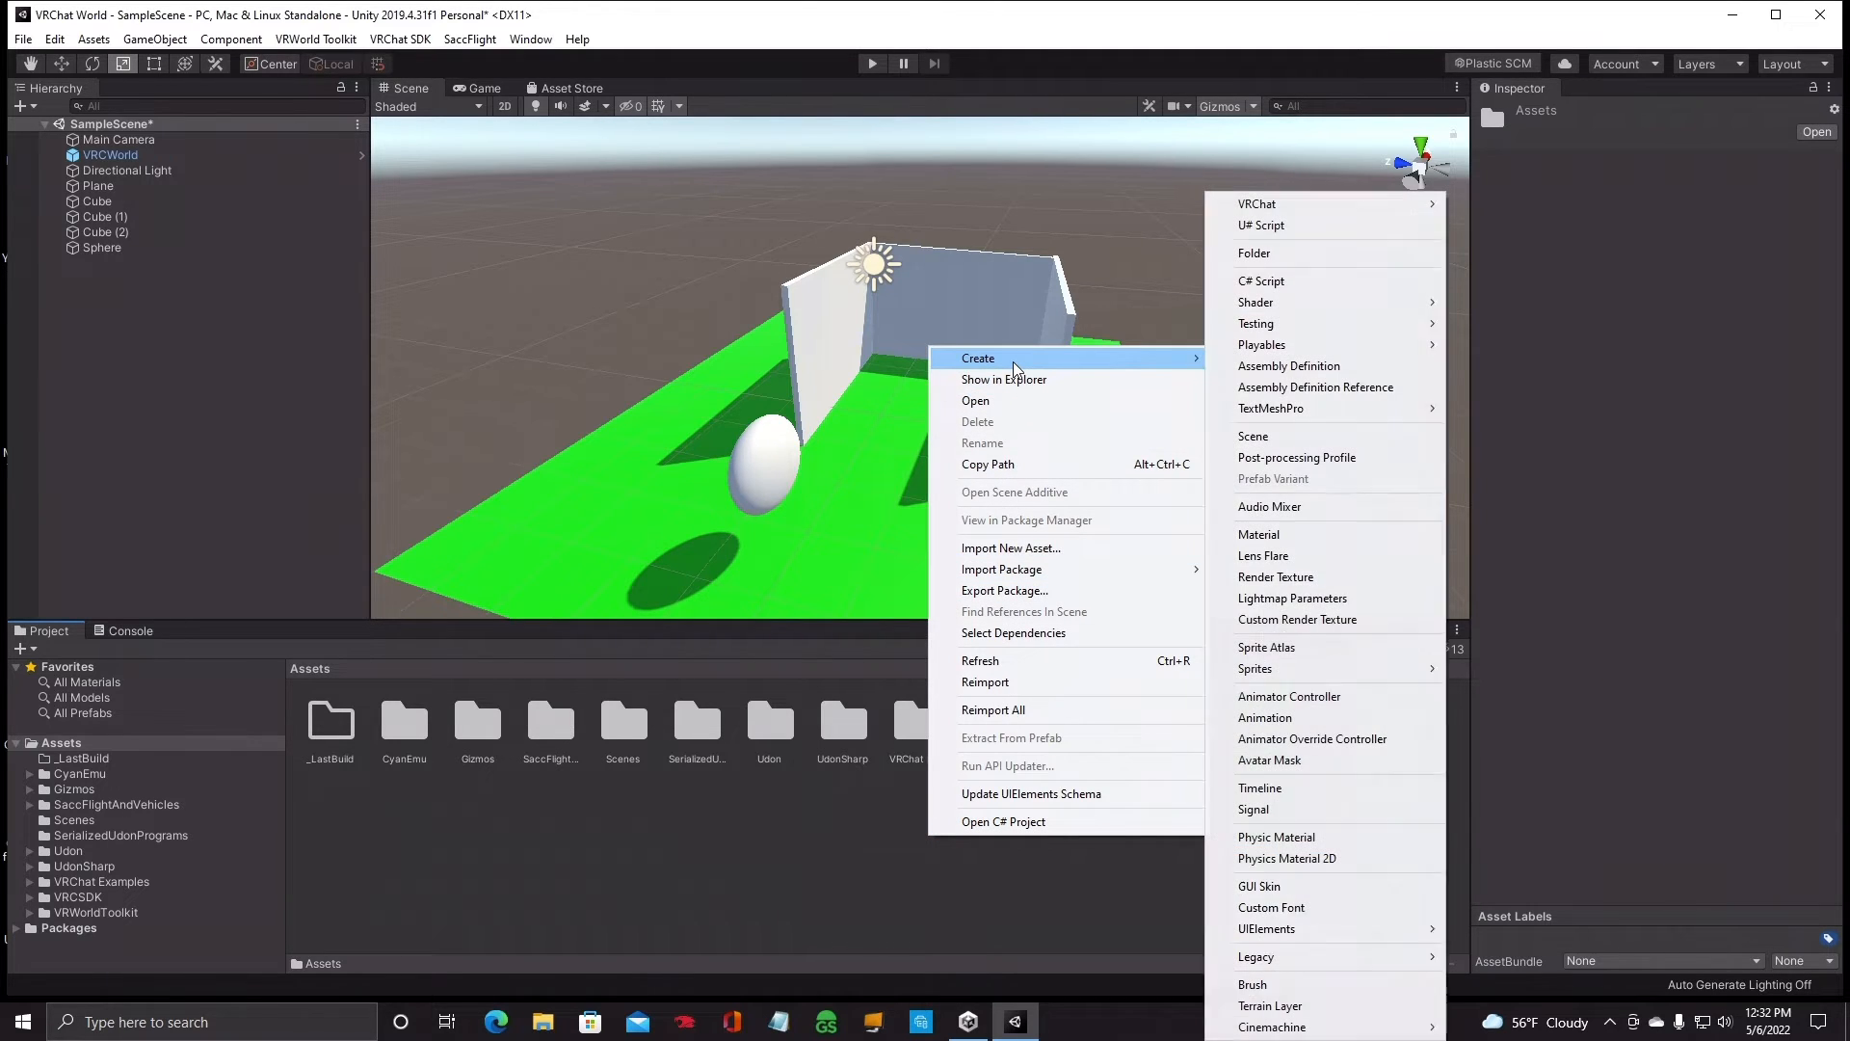
left_click(1245, 535)
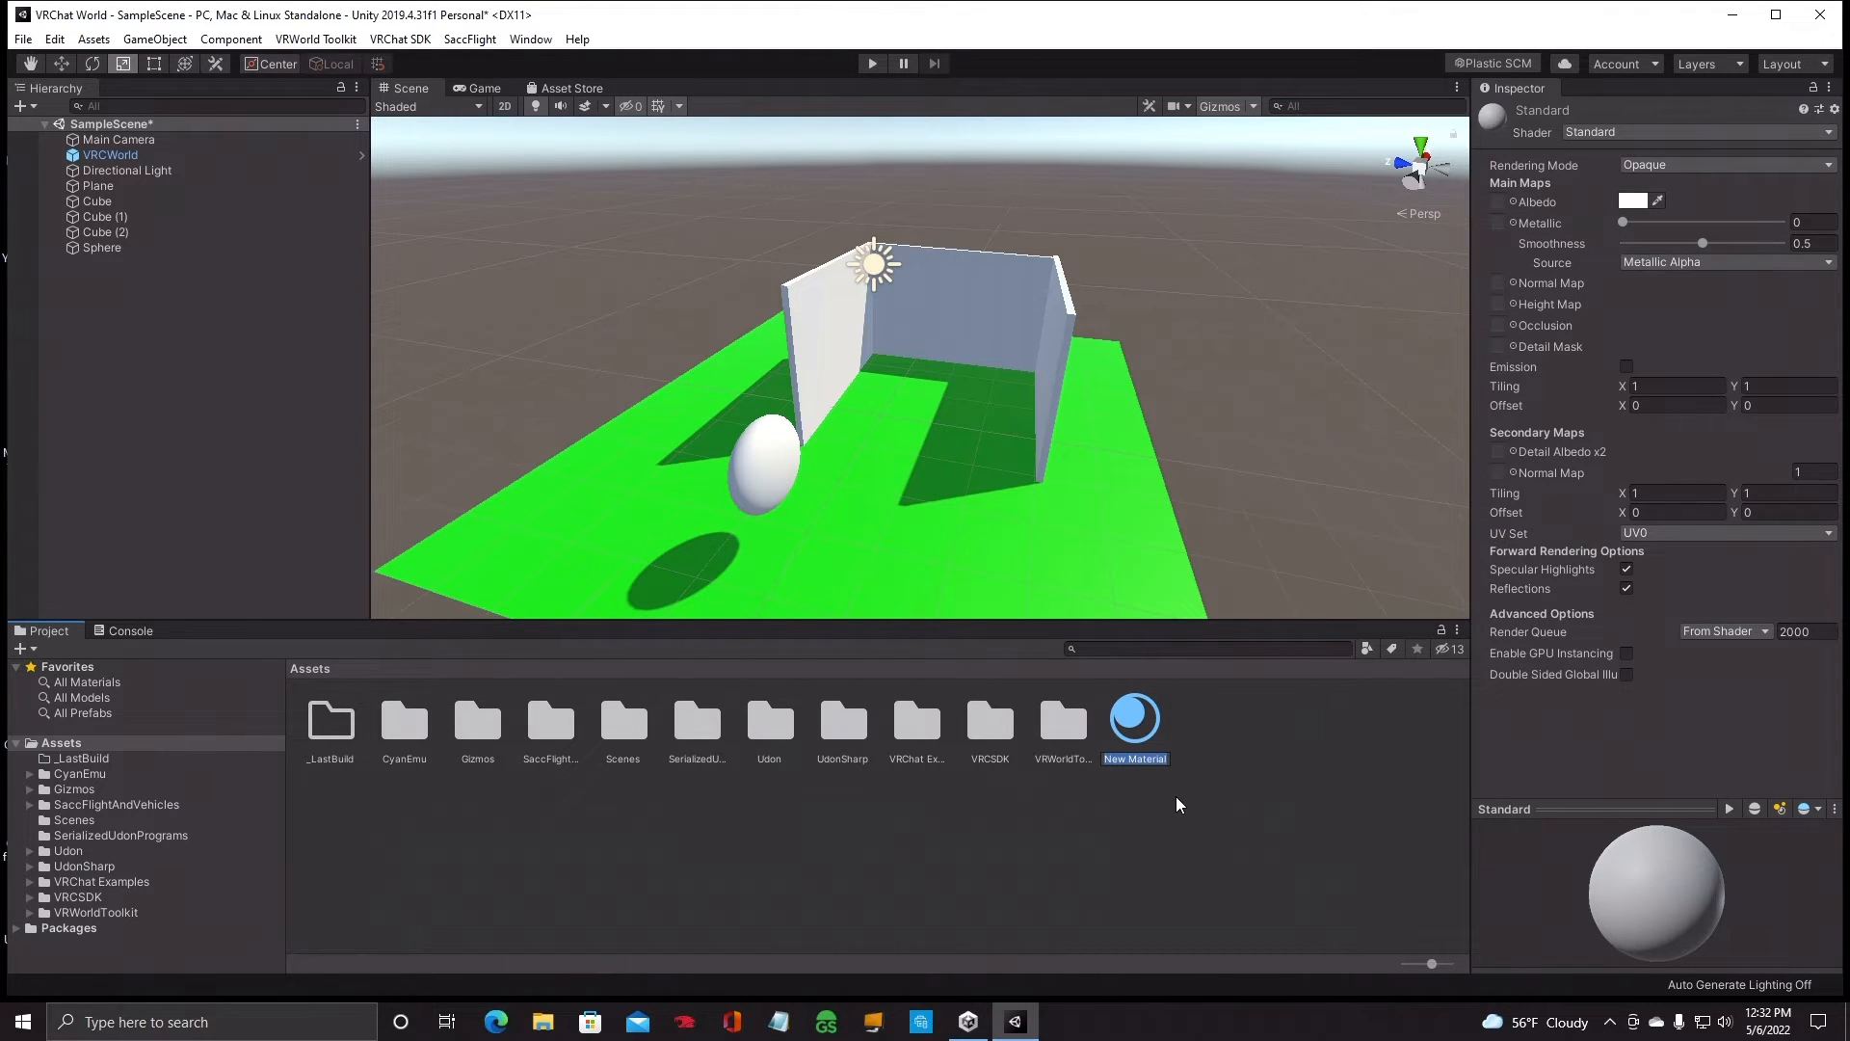
type("Blue")
key("Return")
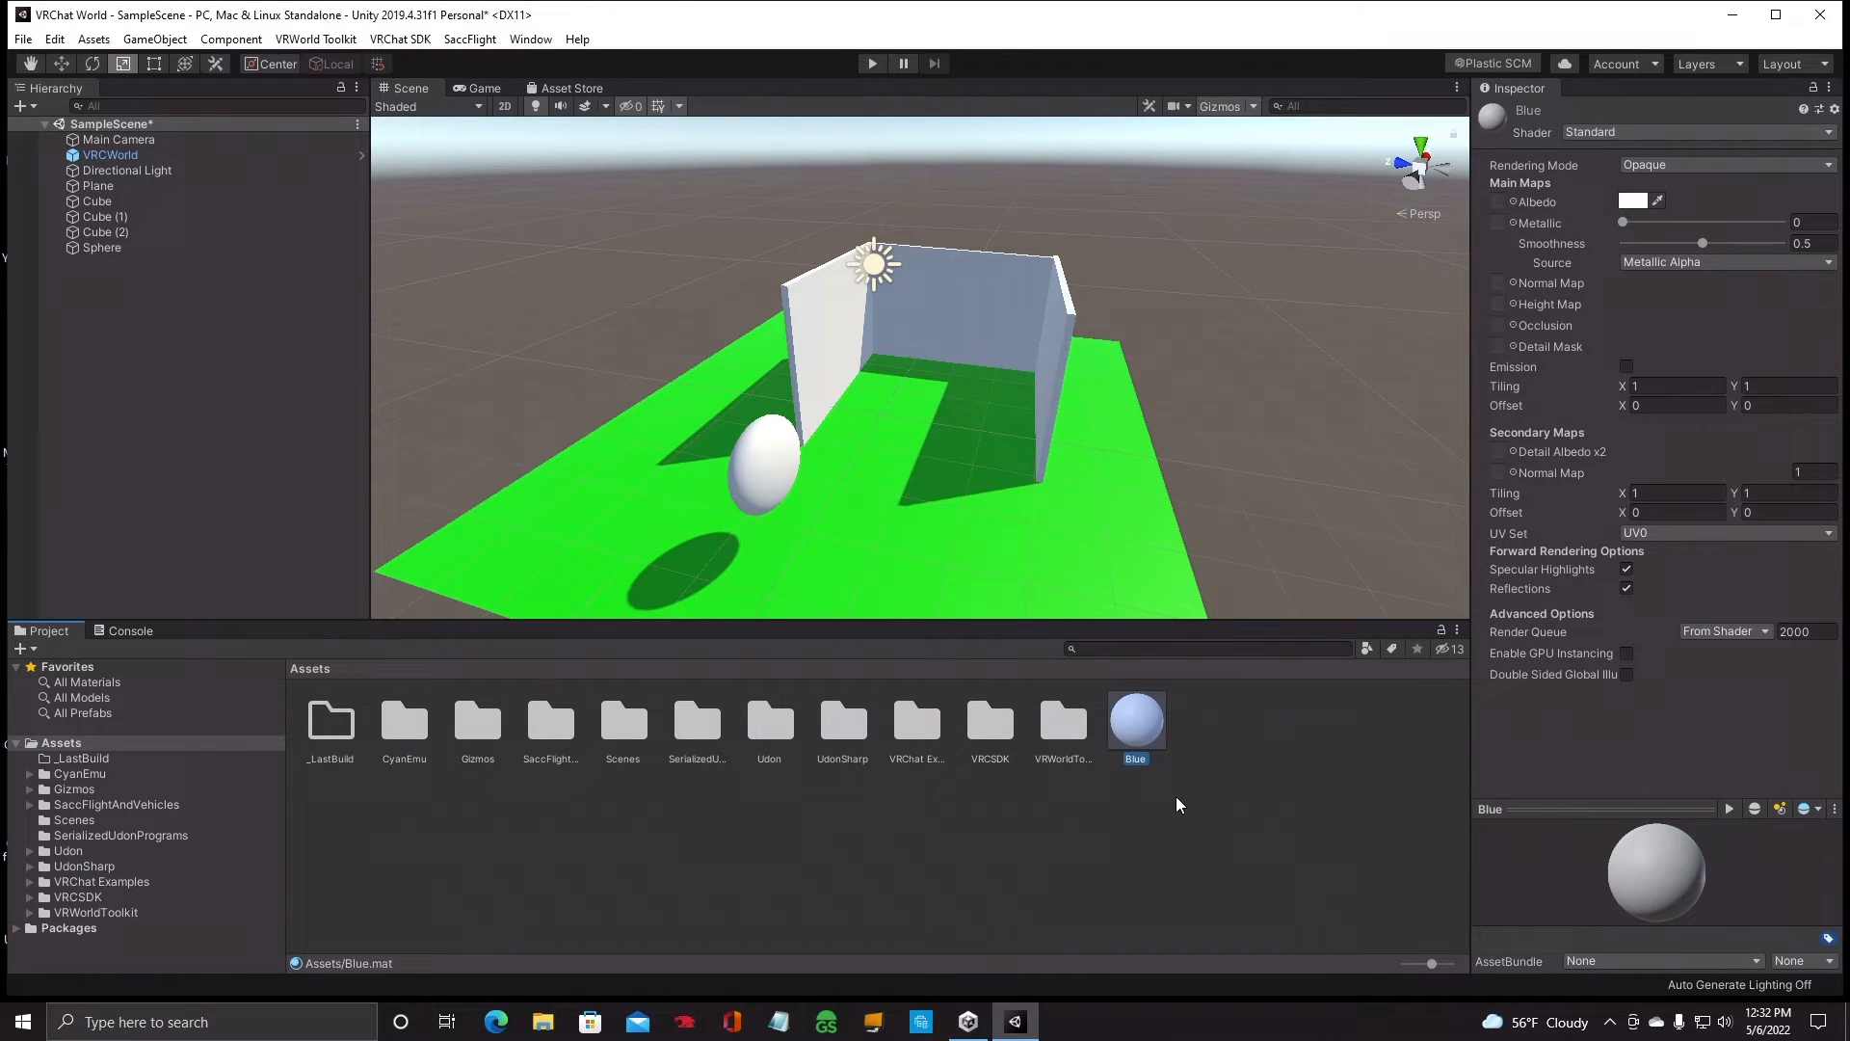
Set the Blue material's albedo color to a deep, saturated blue.
left_click(1632, 201)
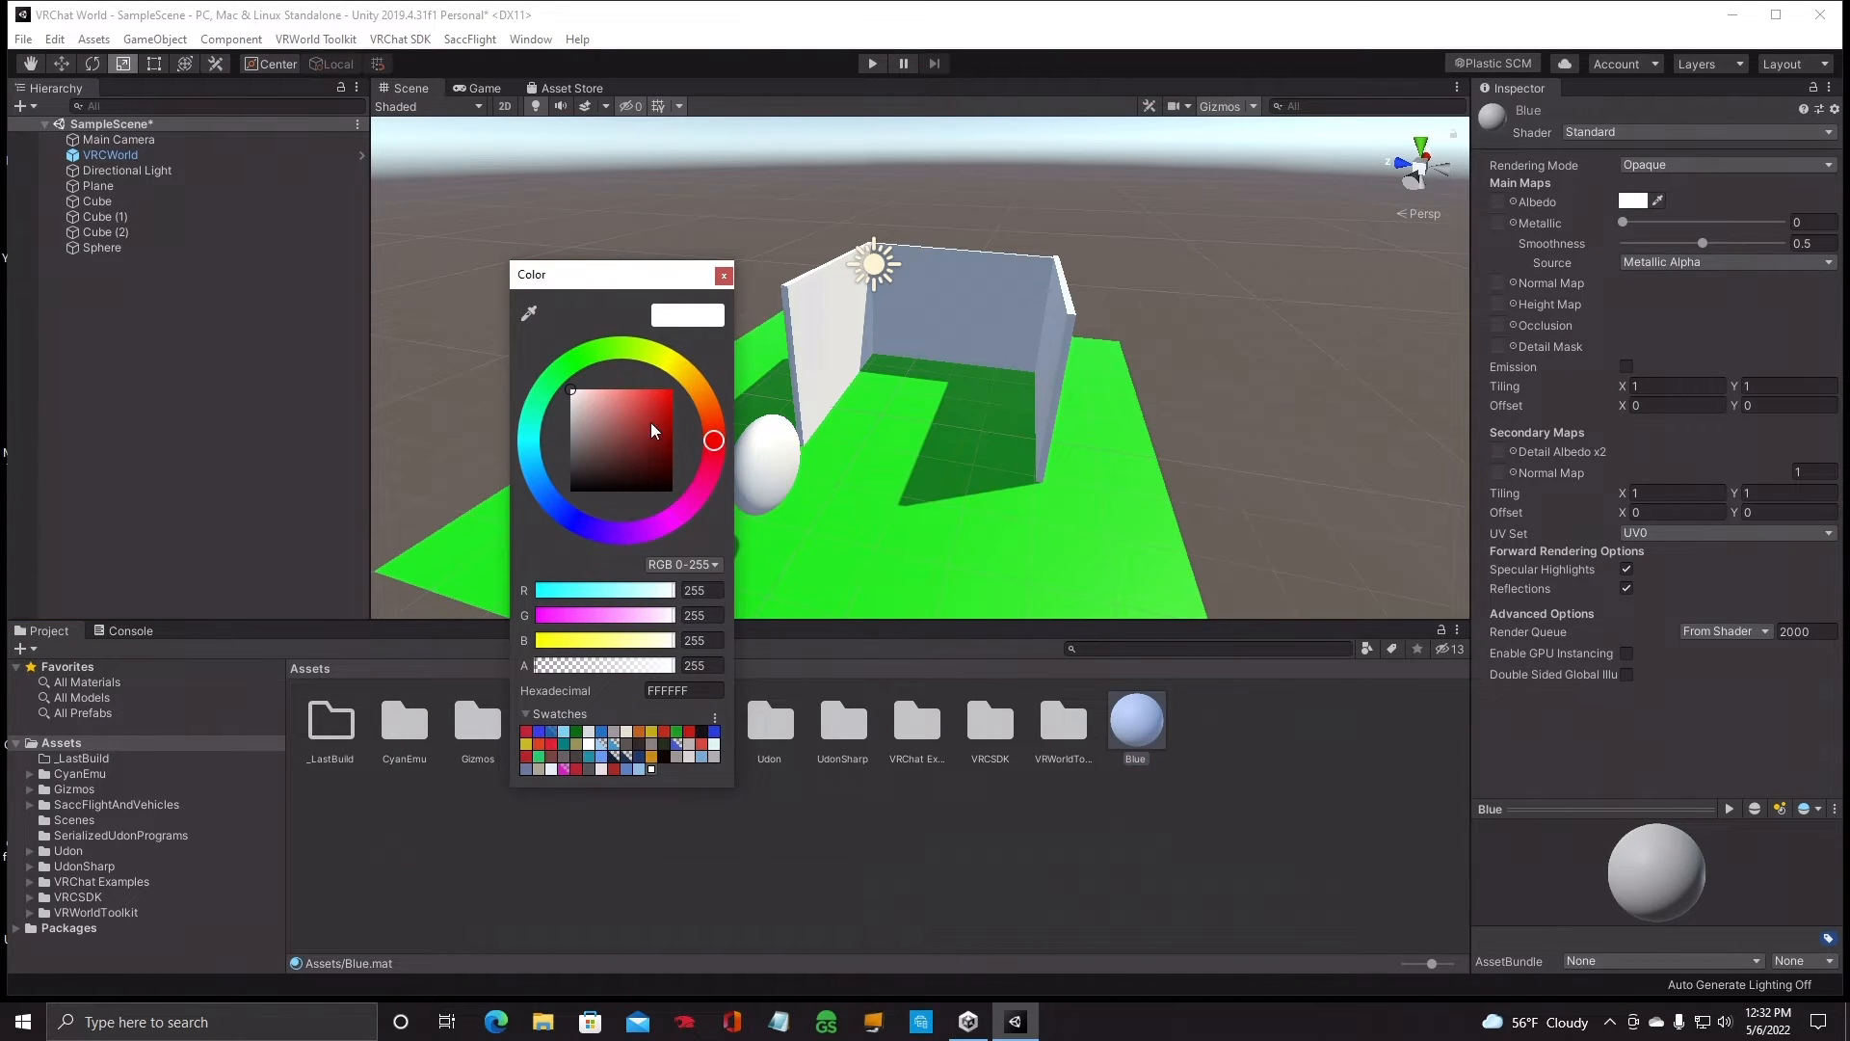
left_click(572, 520)
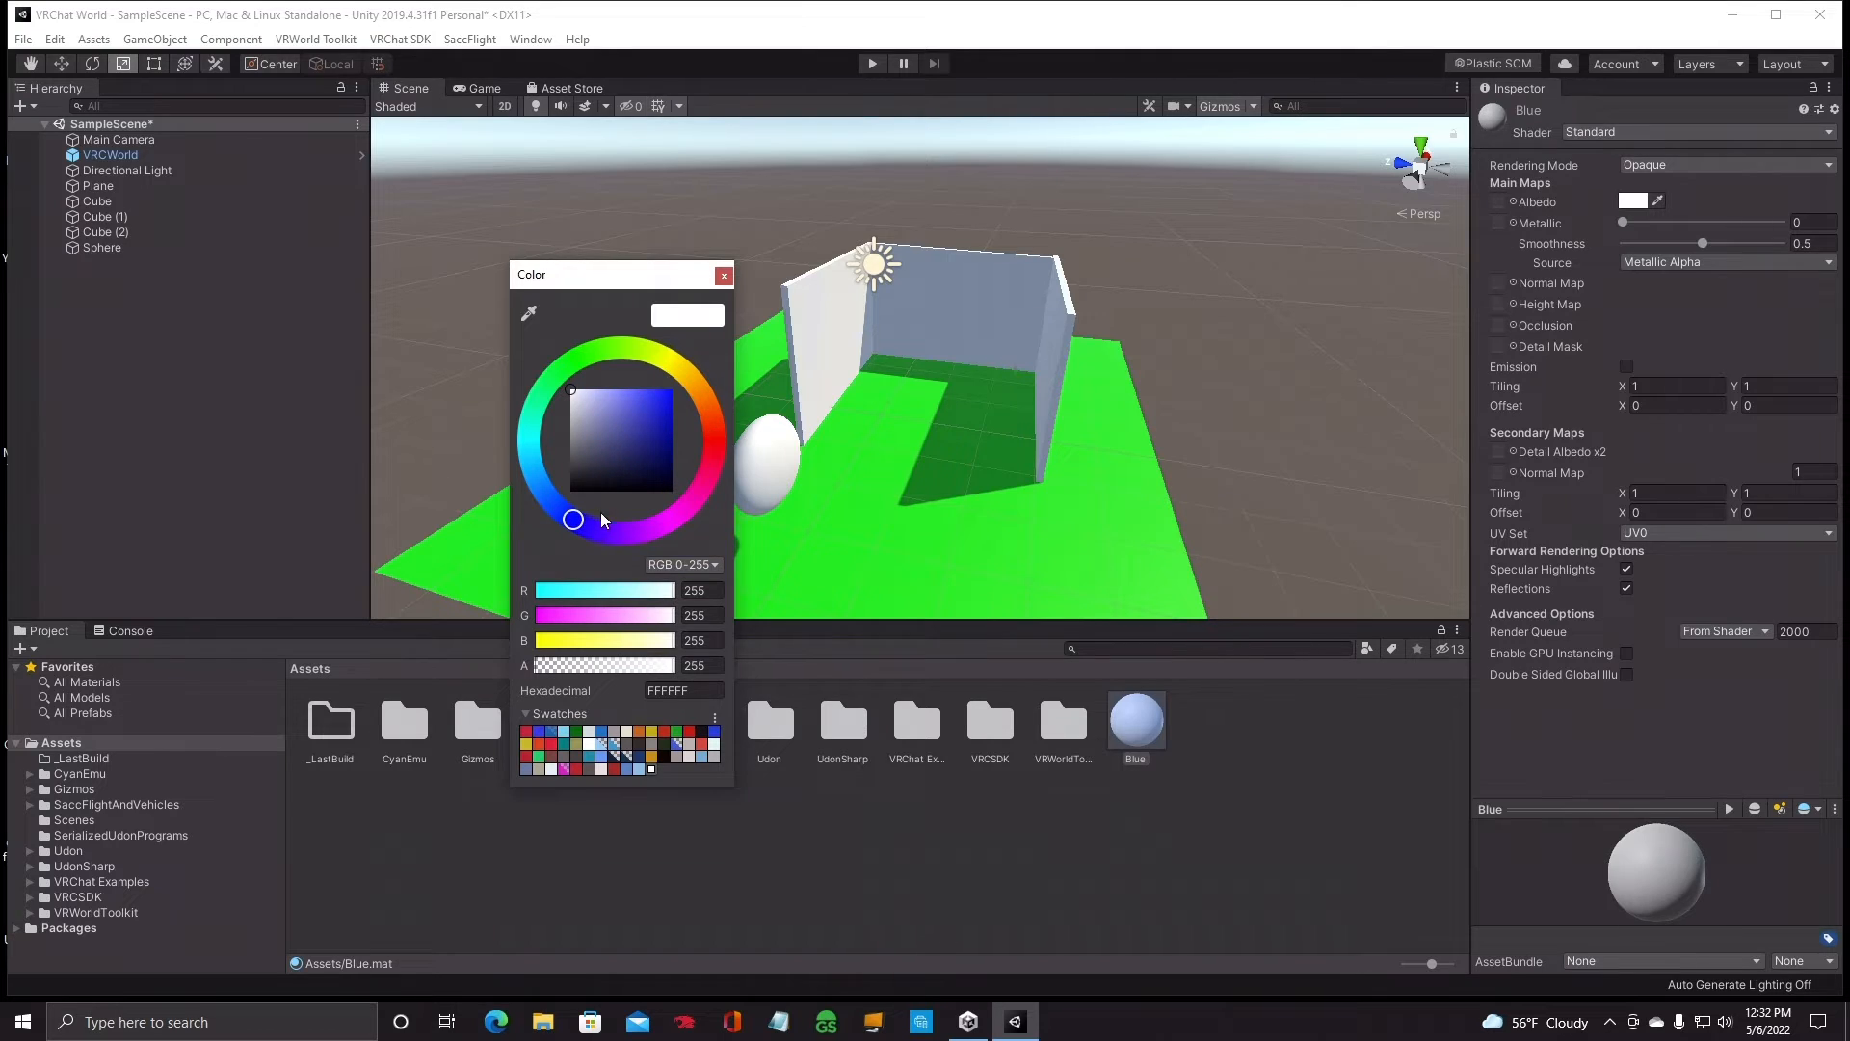
left_click(656, 415)
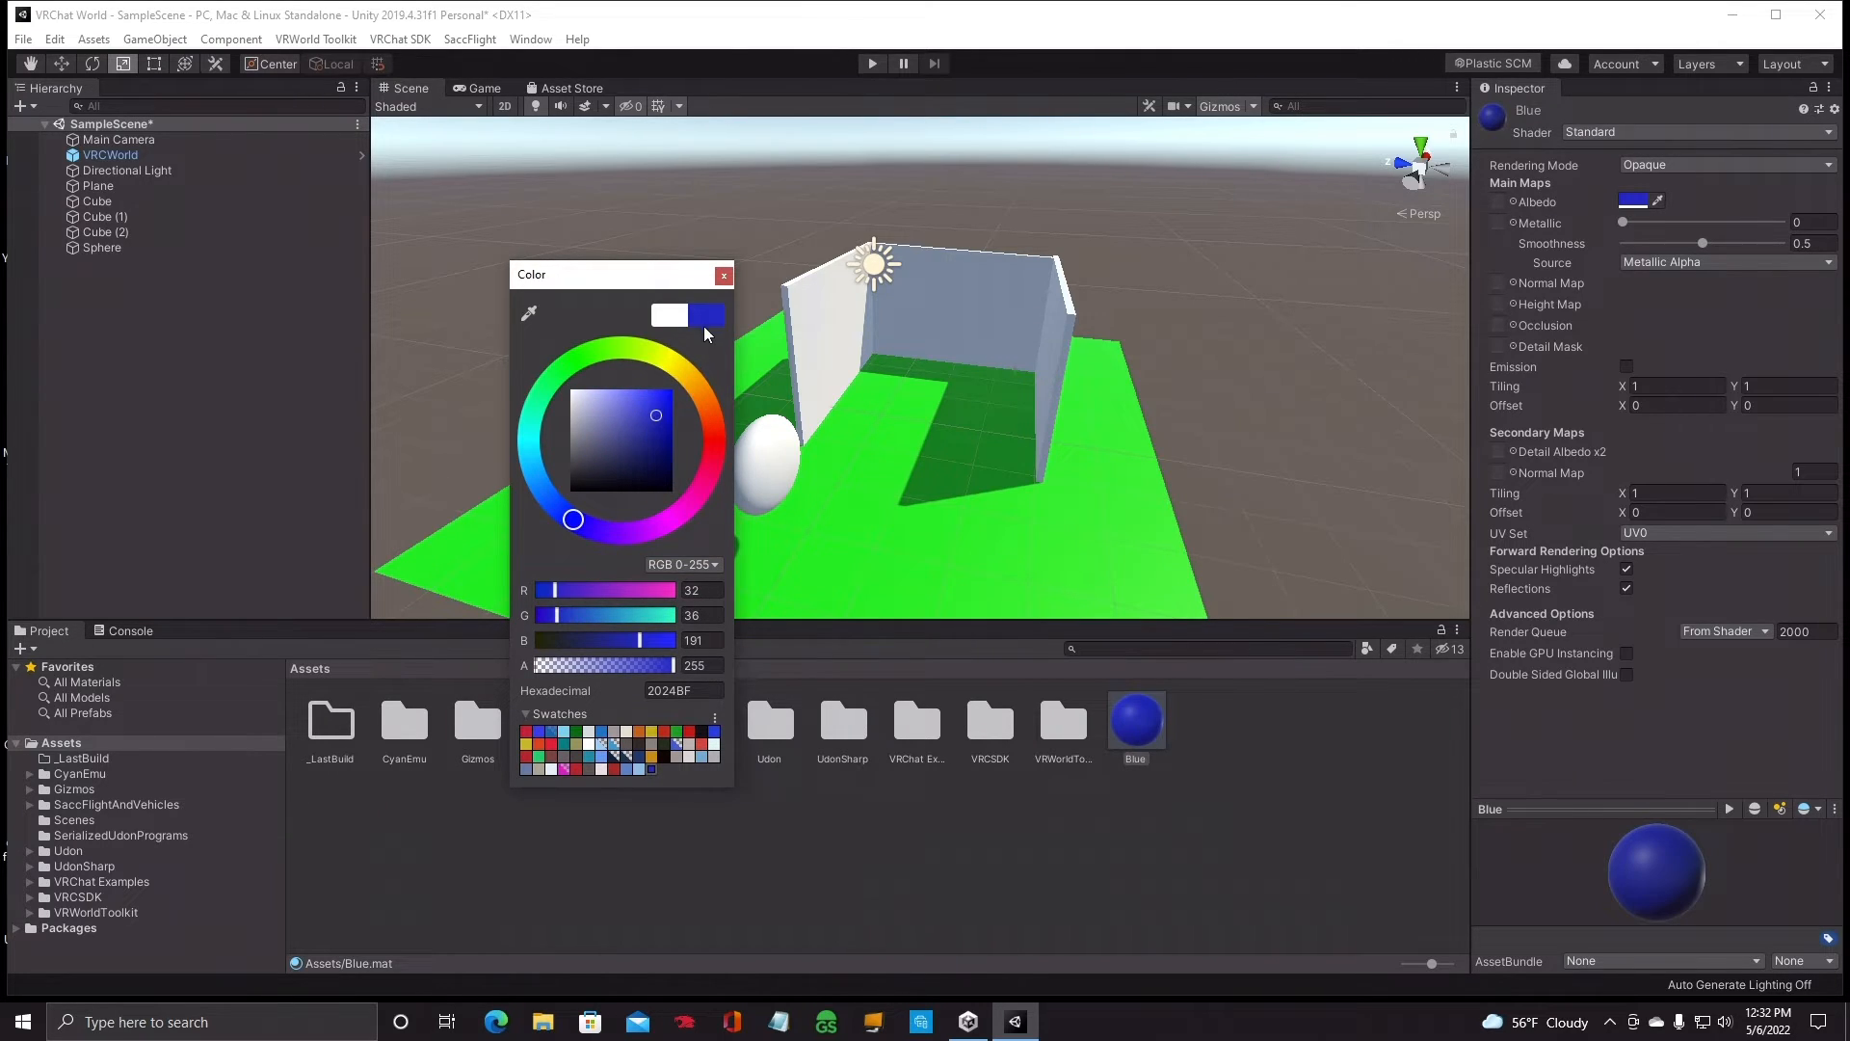
left_click(663, 420)
left_click_drag(664, 422, 657, 418)
left_click(724, 276)
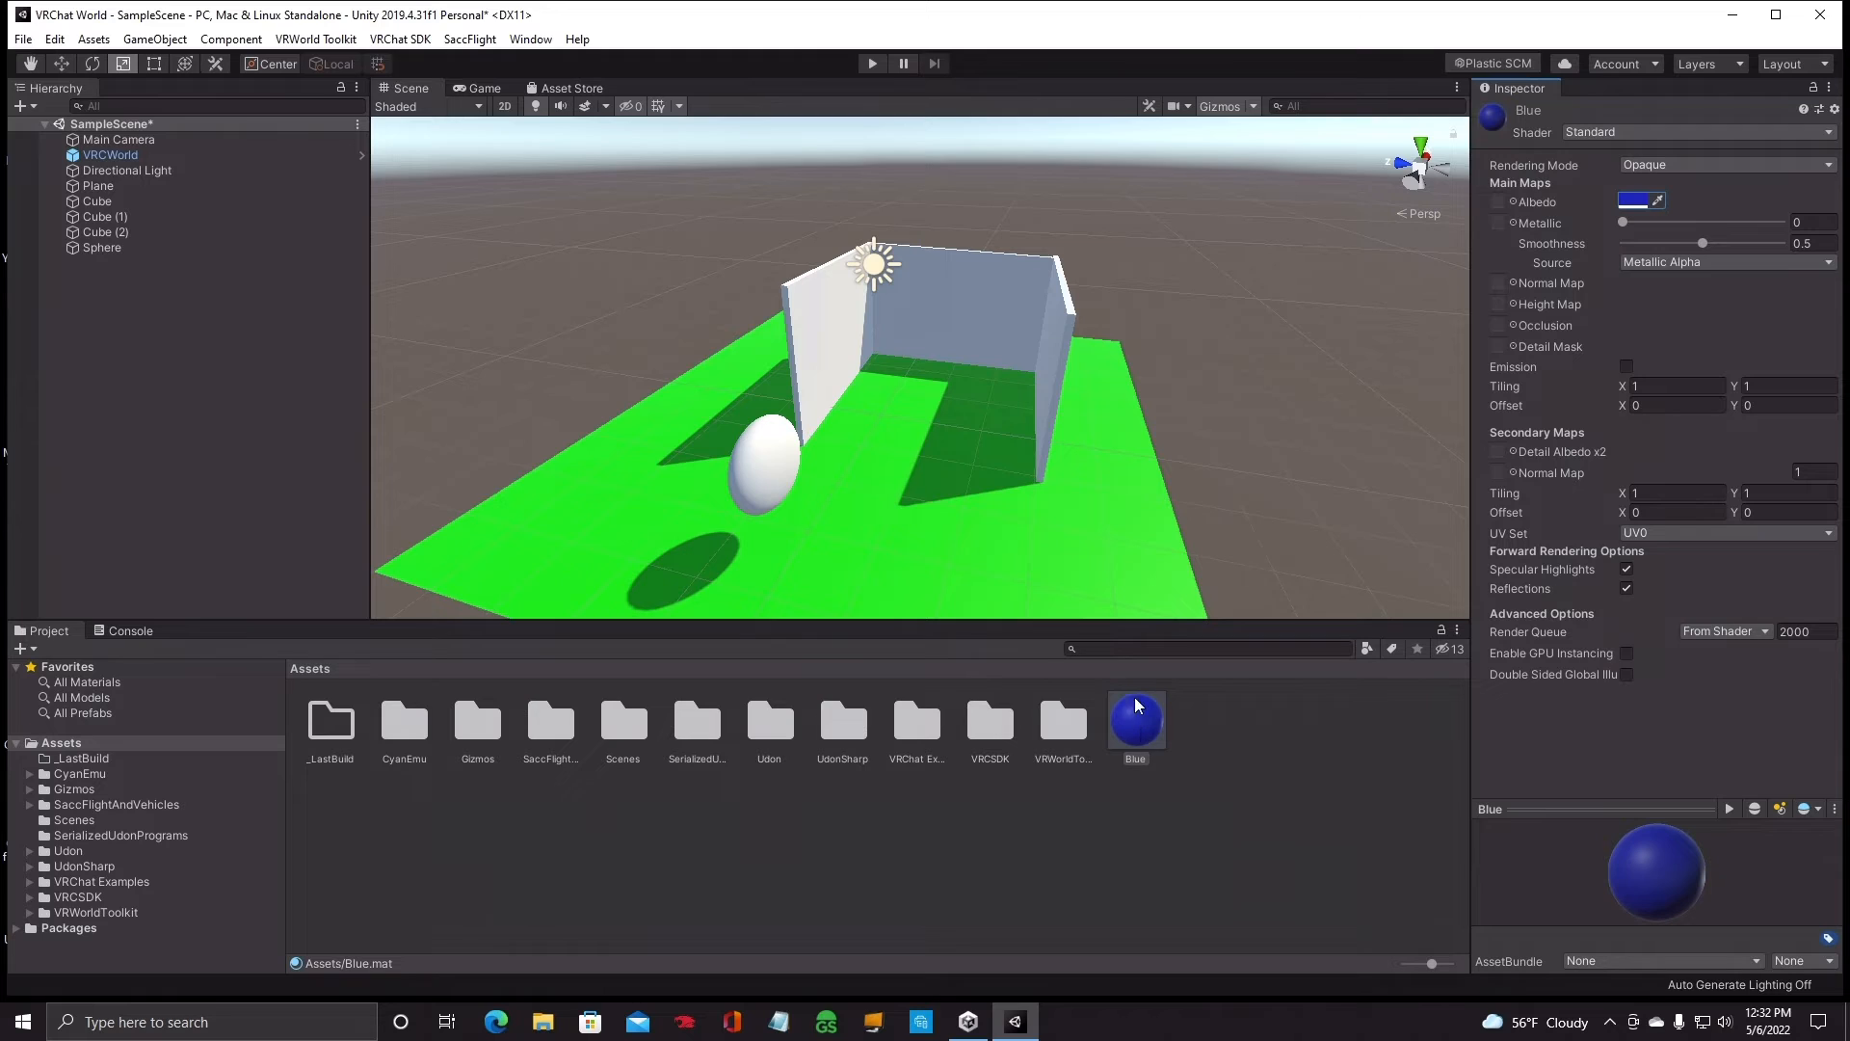
Apply the Blue material to the original side wall.
left_click(831, 334)
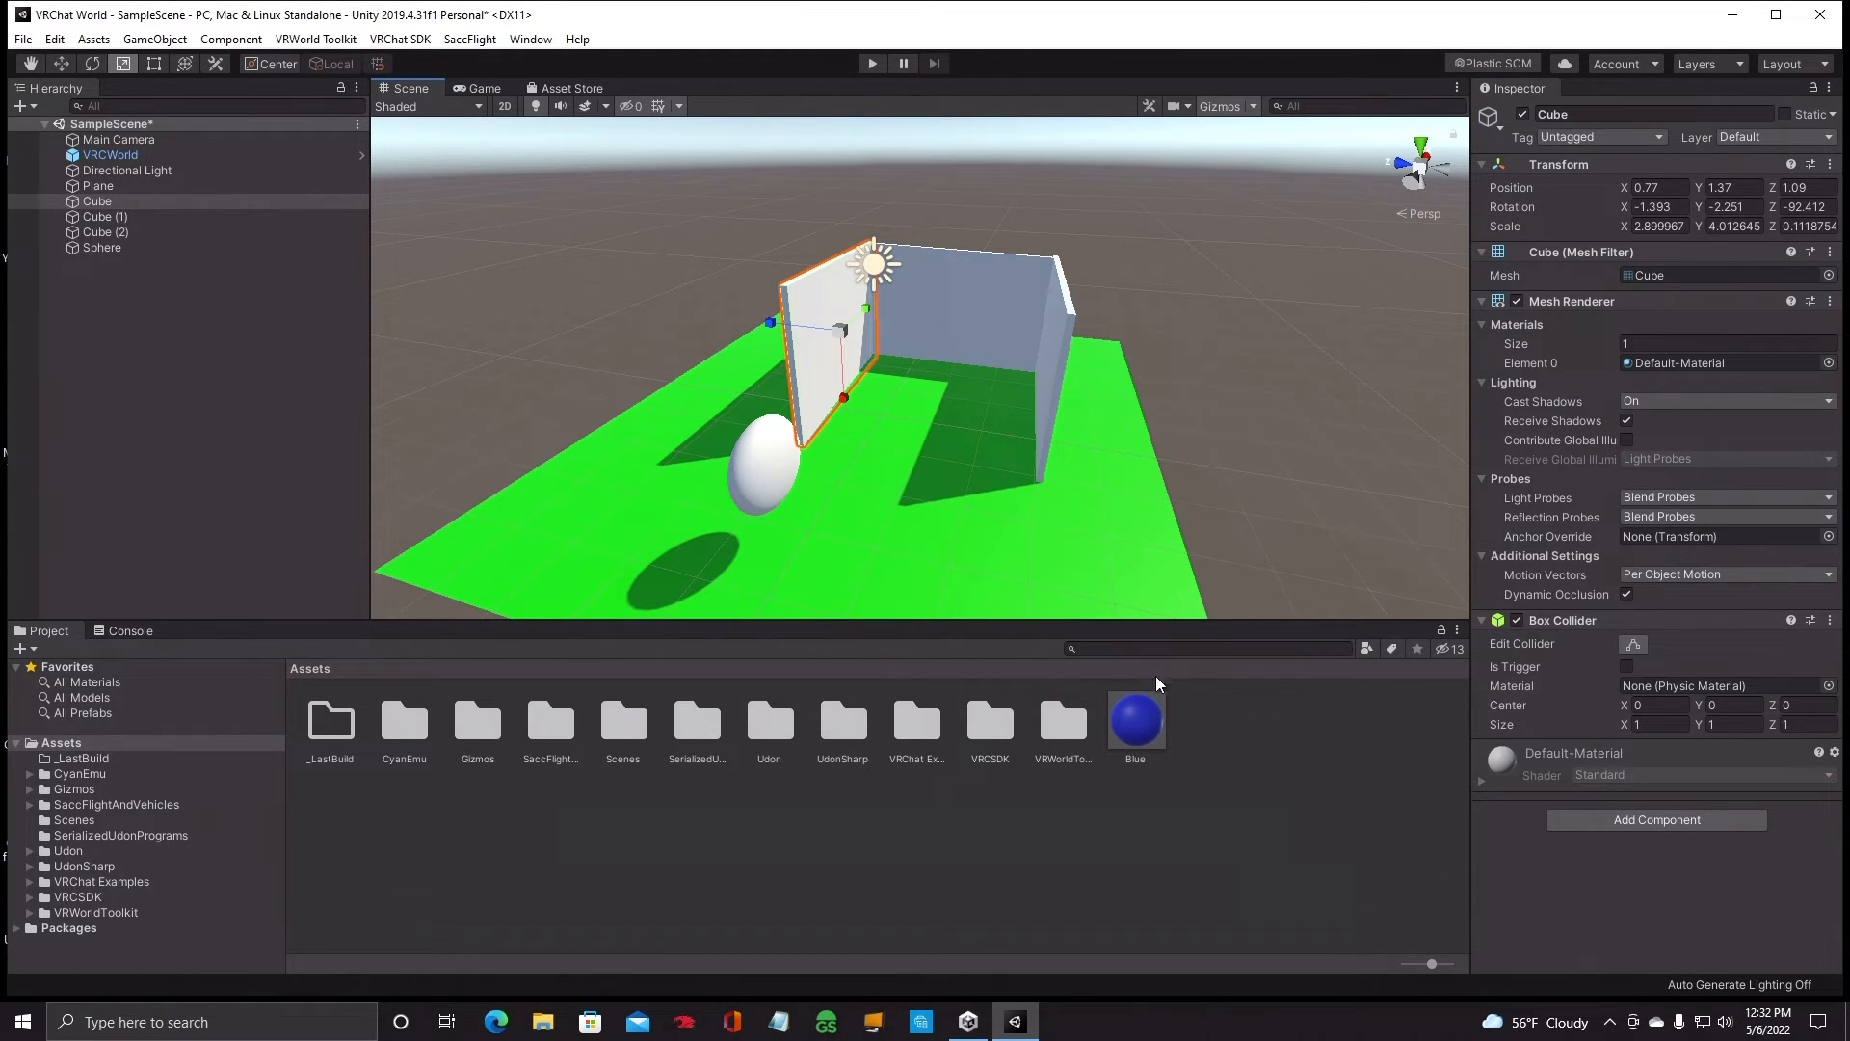
left_click(1137, 723)
left_click_drag(1140, 727, 1041, 583)
left_click_drag(882, 431, 825, 362)
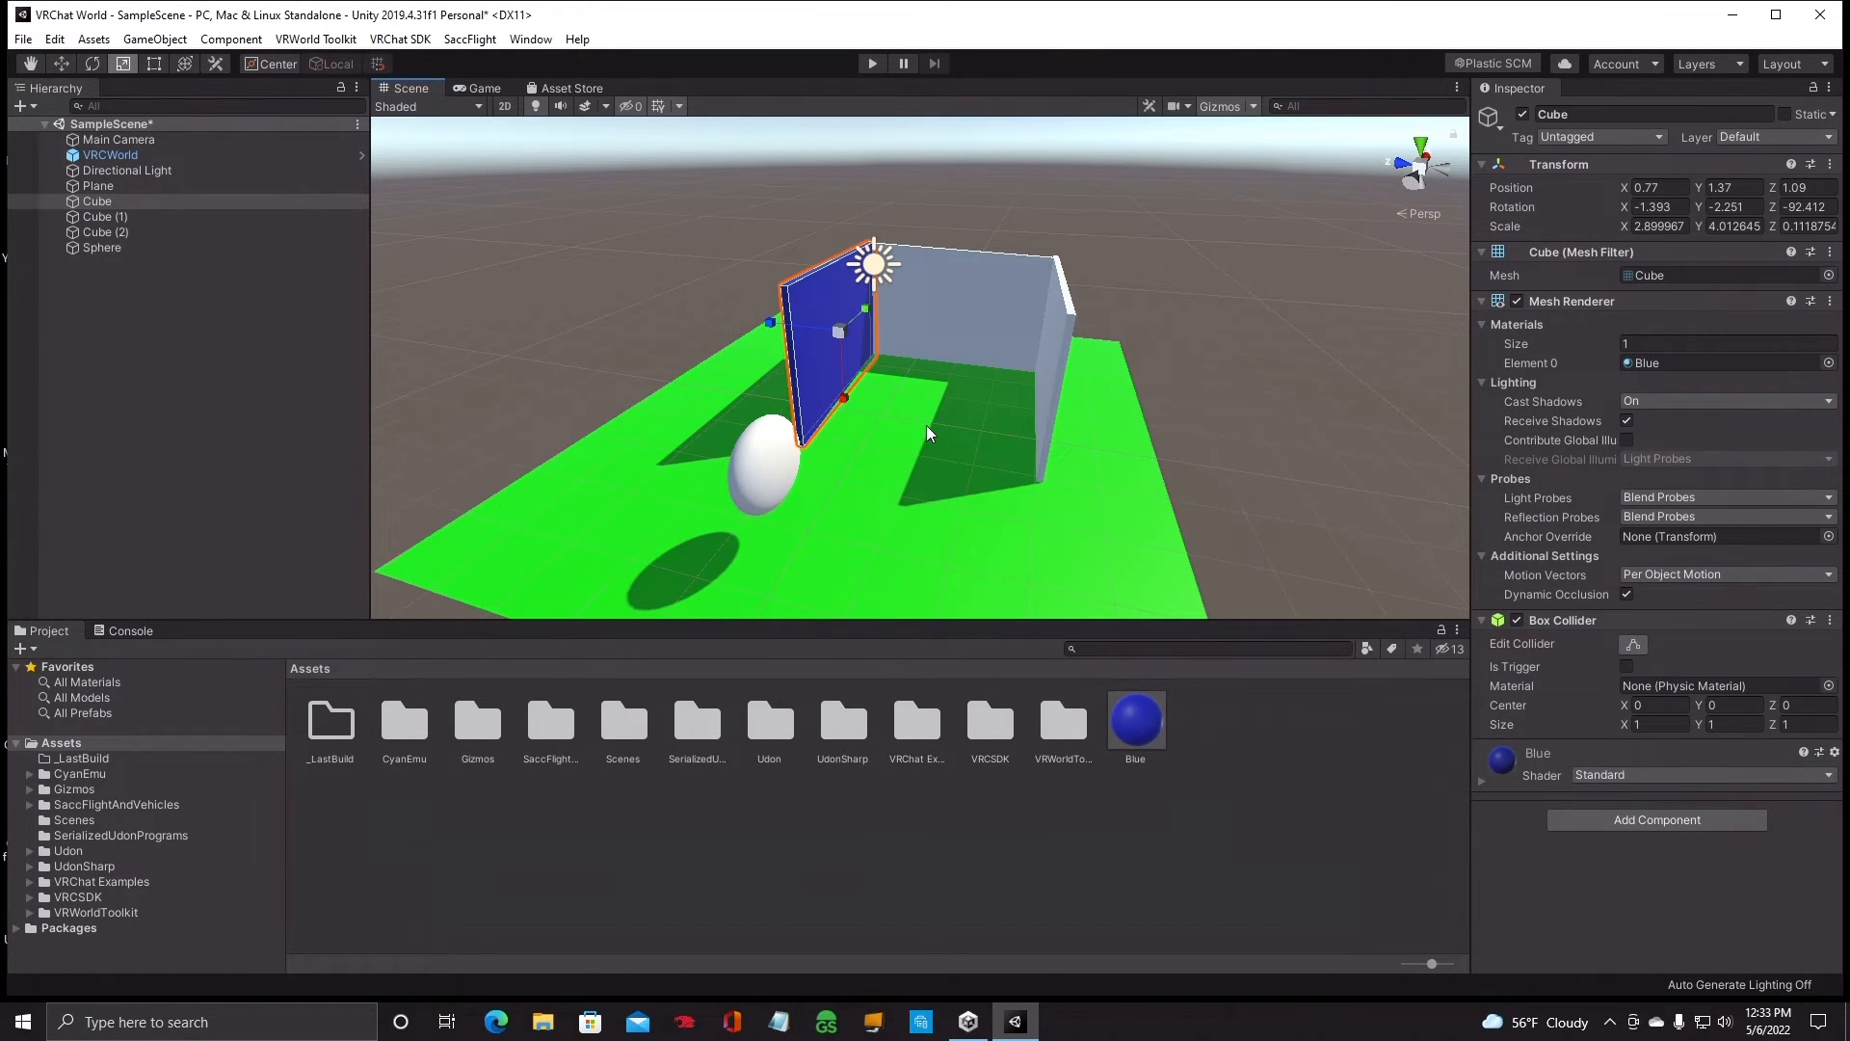
Apply the Blue material to the rear wall and to the opposite side wall.
right_click_drag(927, 425, 923, 401)
scroll(900, 403, "up", 3)
scroll(900, 402, "up", 5)
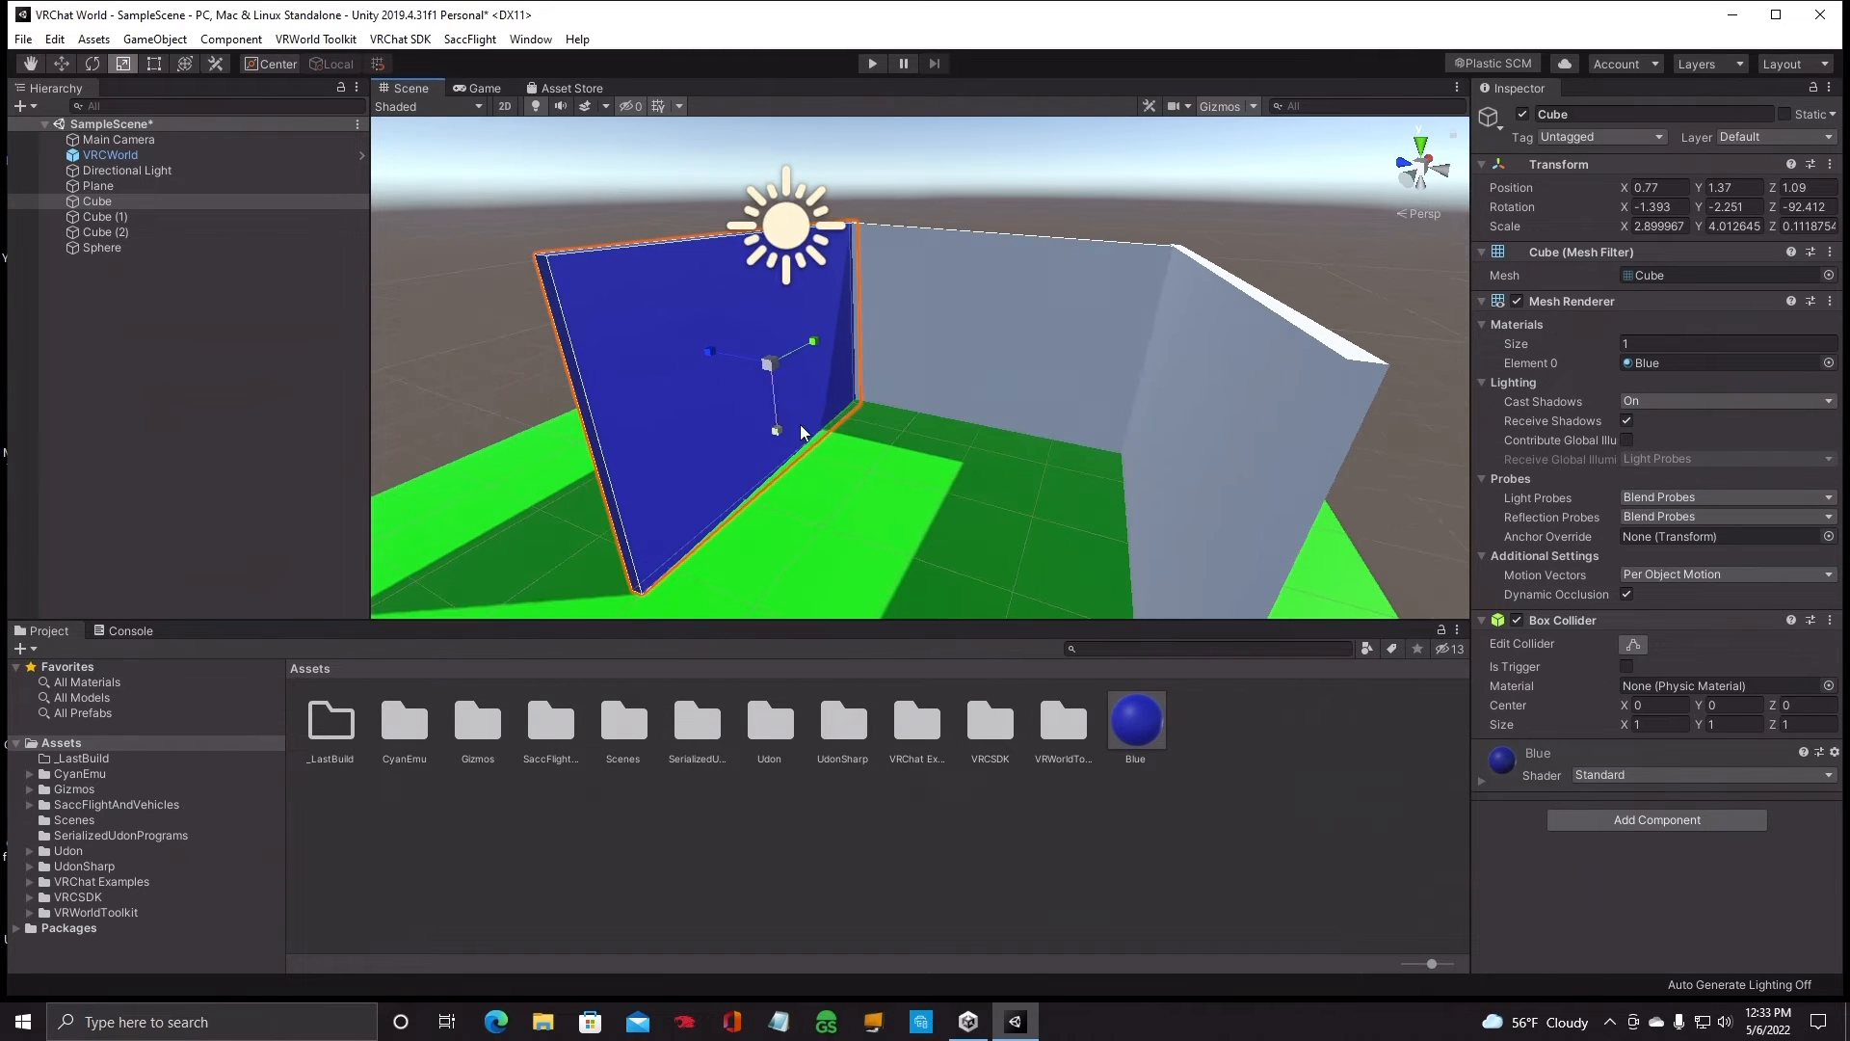
left_click(867, 392)
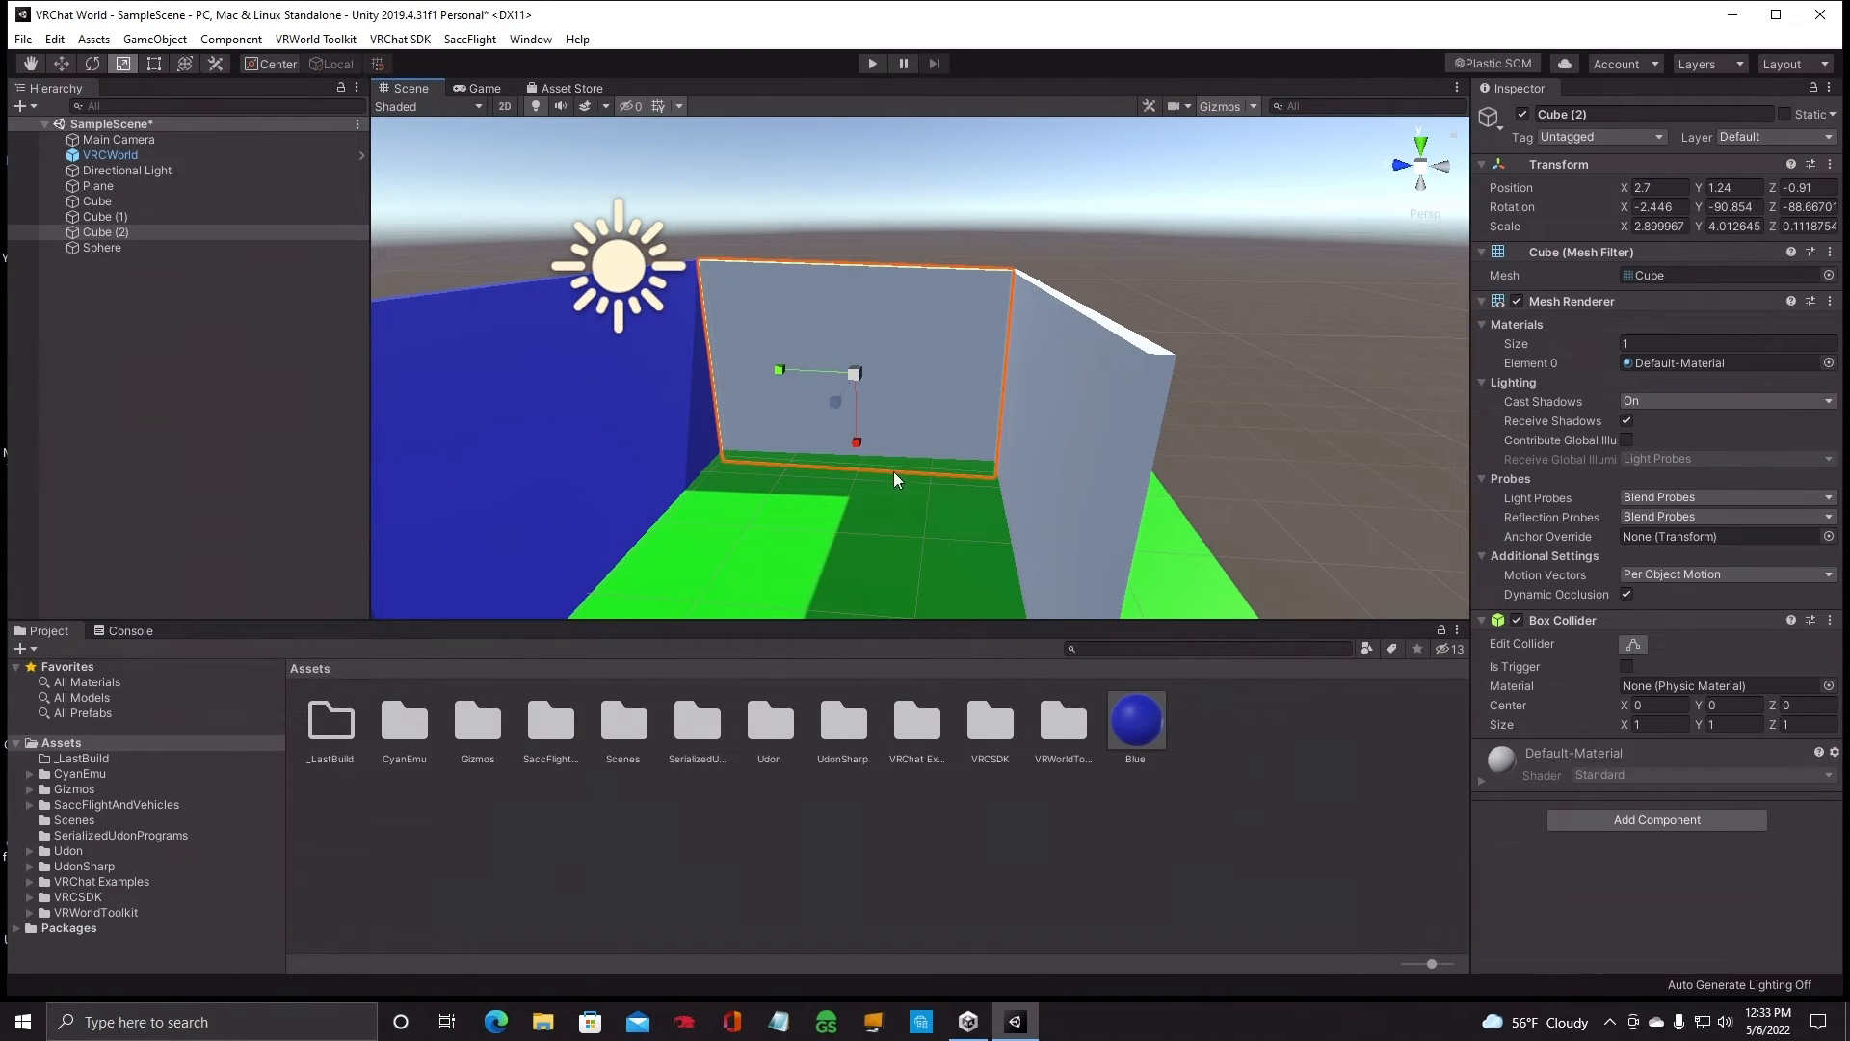
left_click(1147, 728)
left_click(921, 367)
left_click_drag(1143, 721, 883, 384)
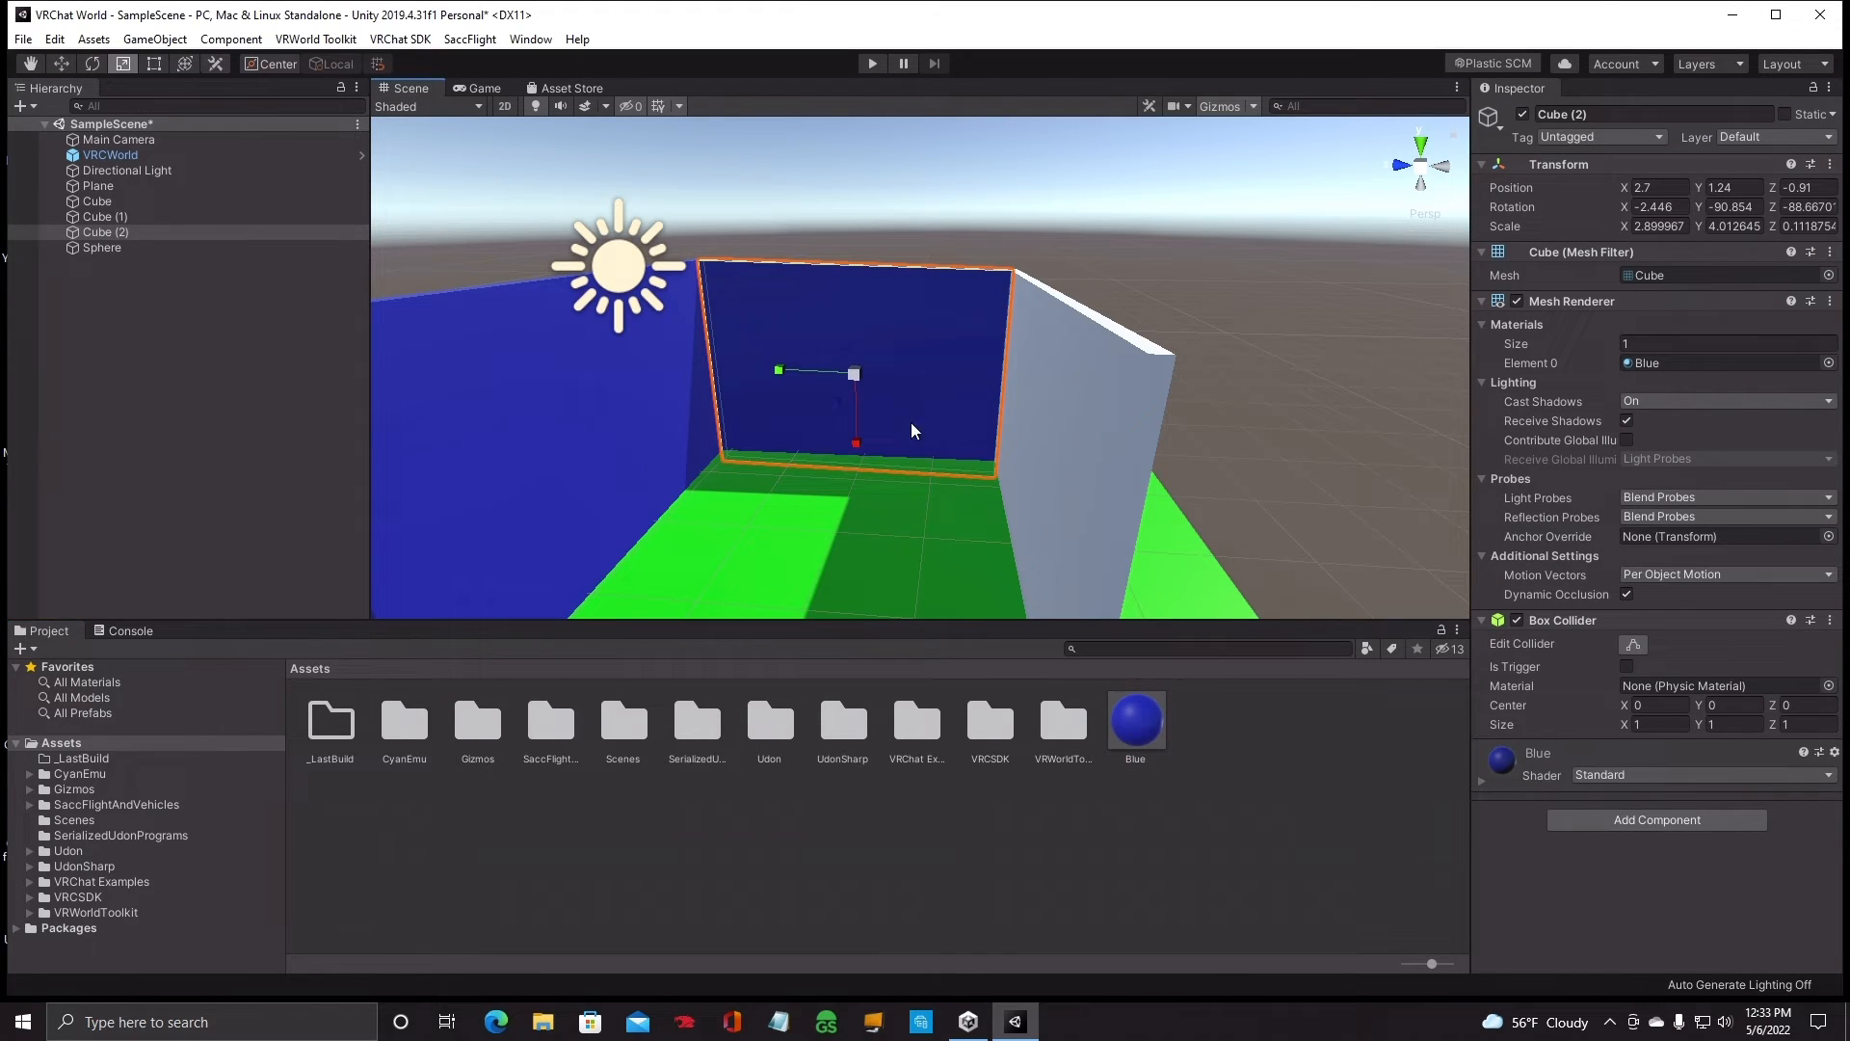
left_click(1050, 438)
left_click_drag(1139, 732, 1074, 474)
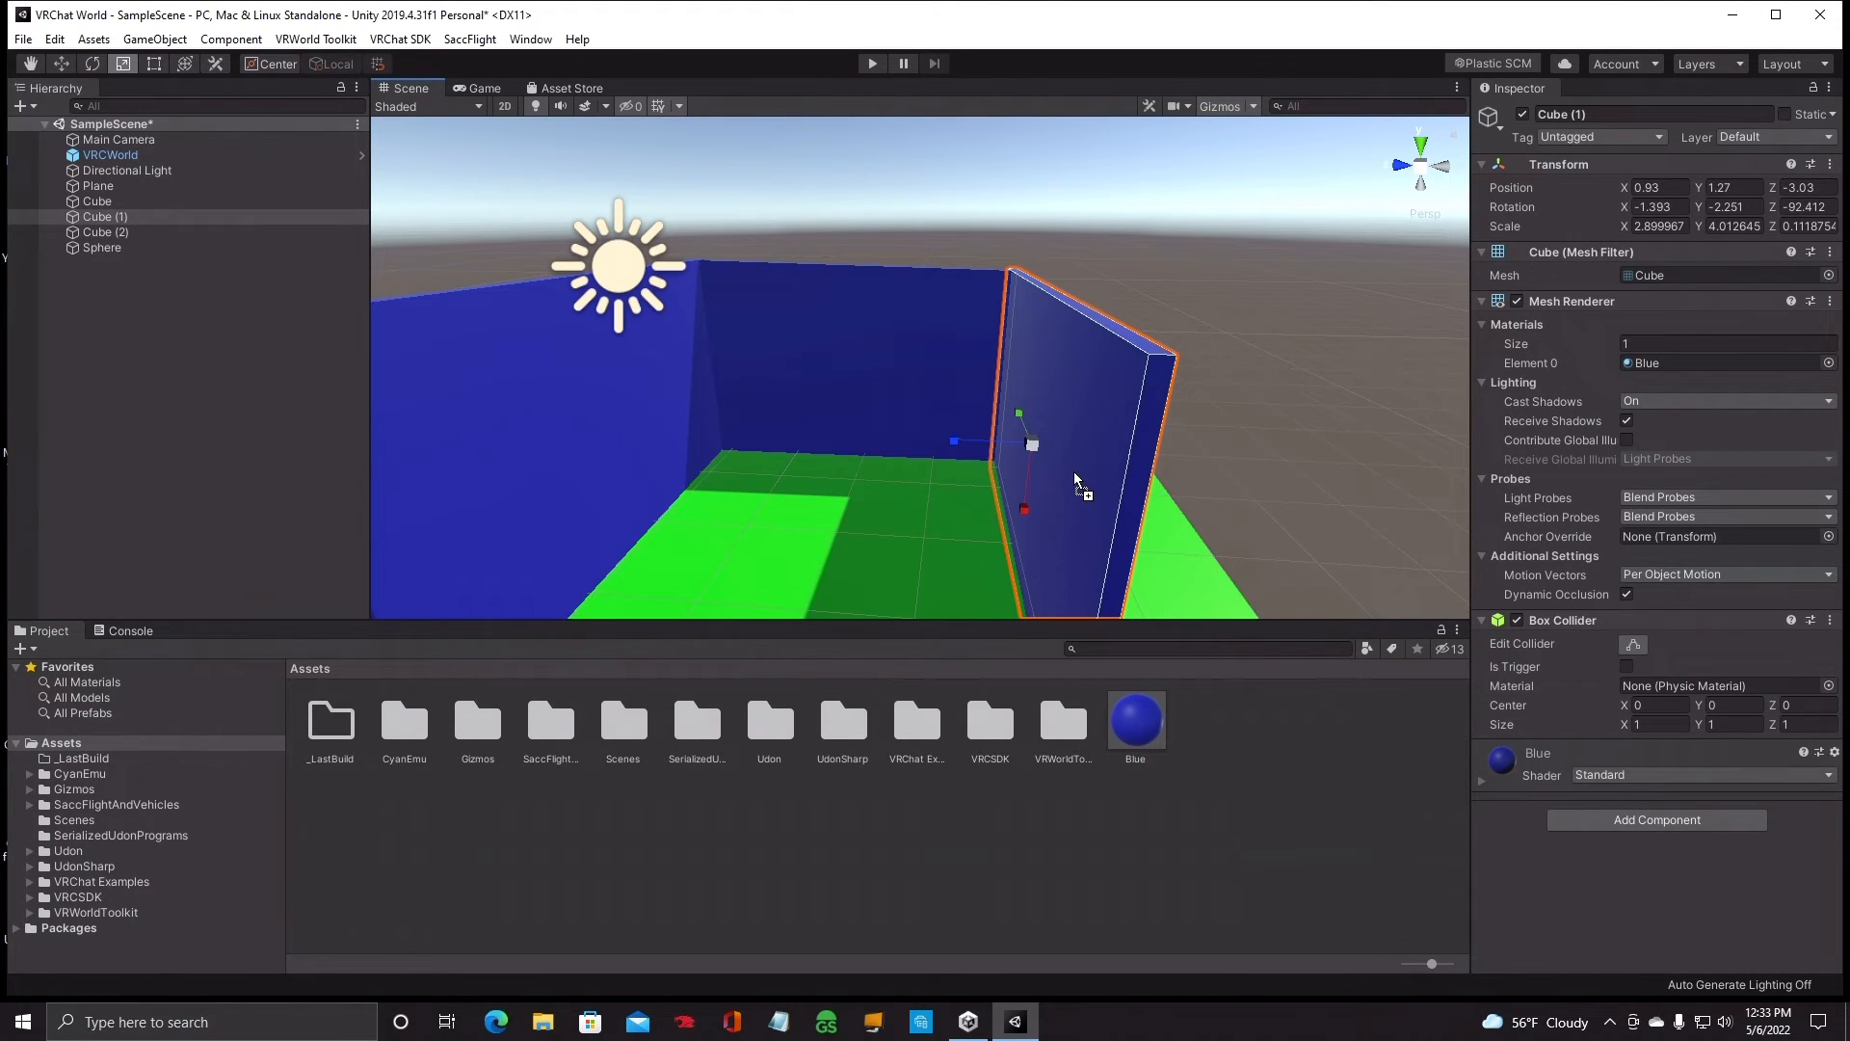
Apply the Blue material to the egg-shaped sphere.
scroll(1107, 526, "down", 7)
right_click_drag(1118, 405, 919, 433)
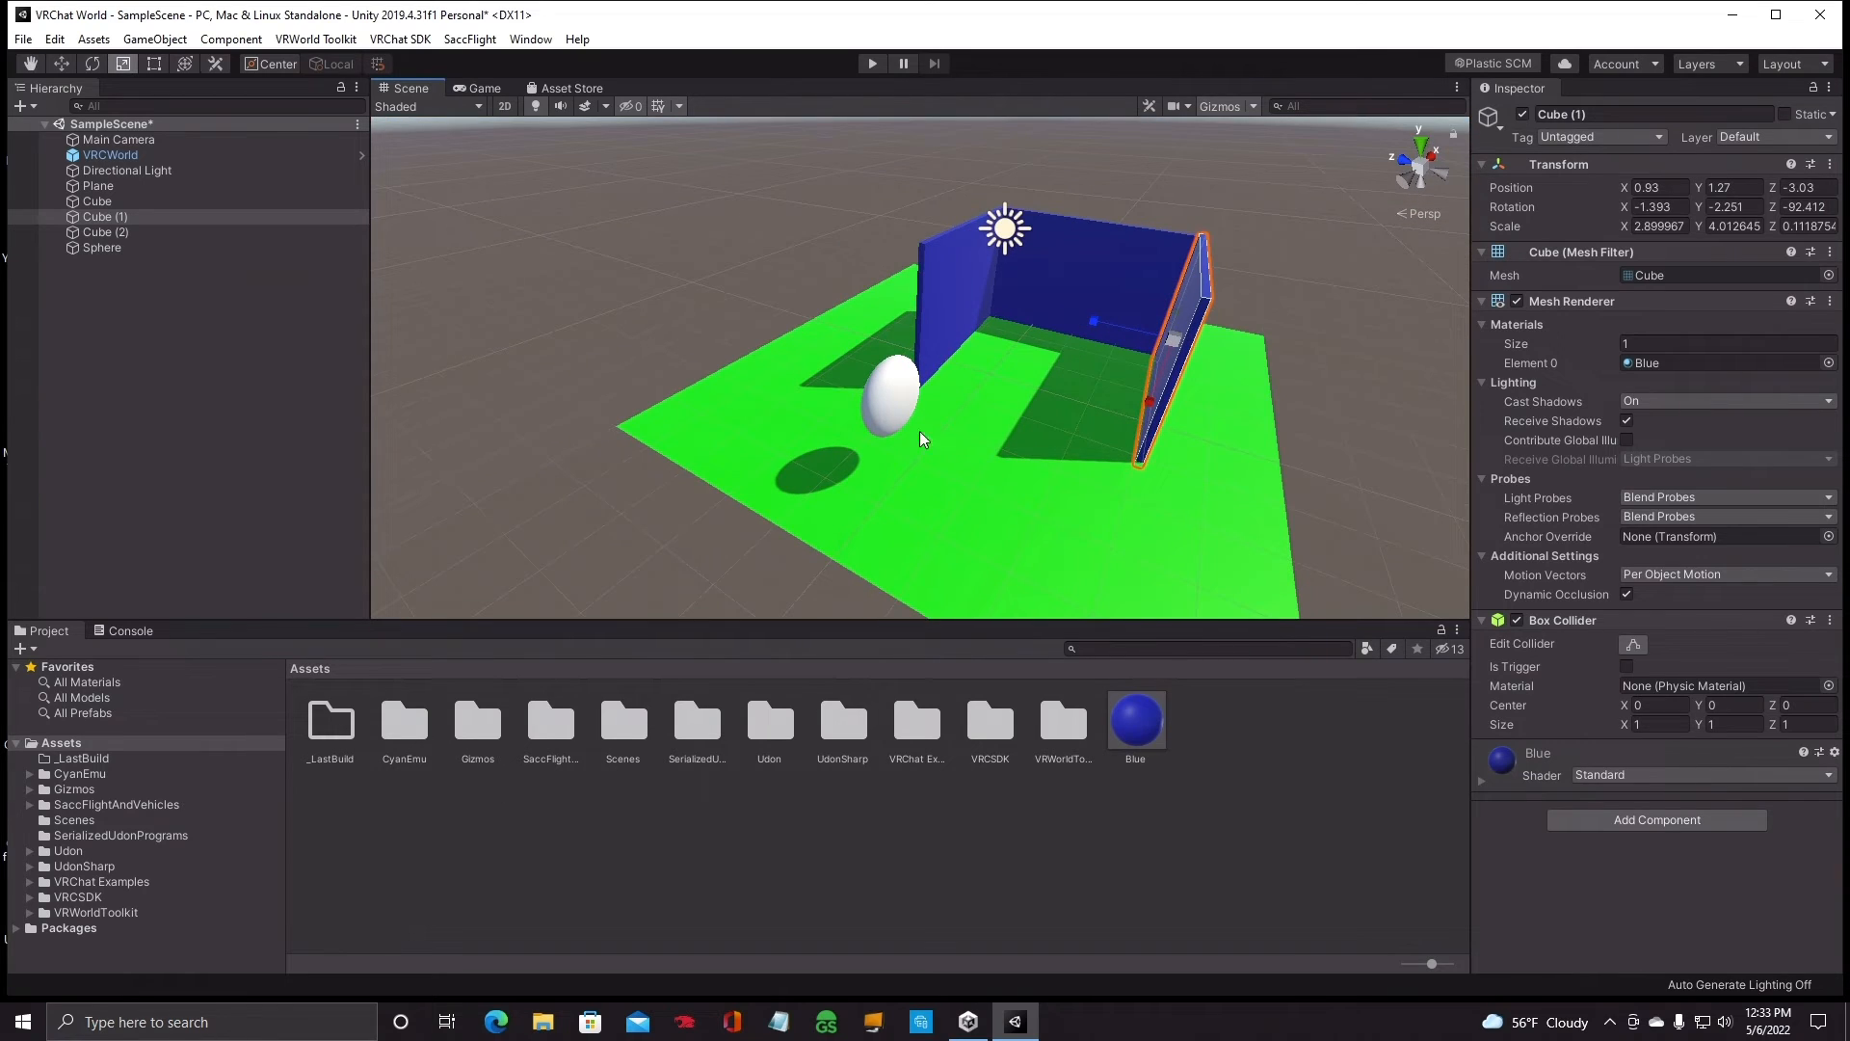
left_click(877, 397)
left_click_drag(1130, 727, 900, 399)
left_click(1016, 490)
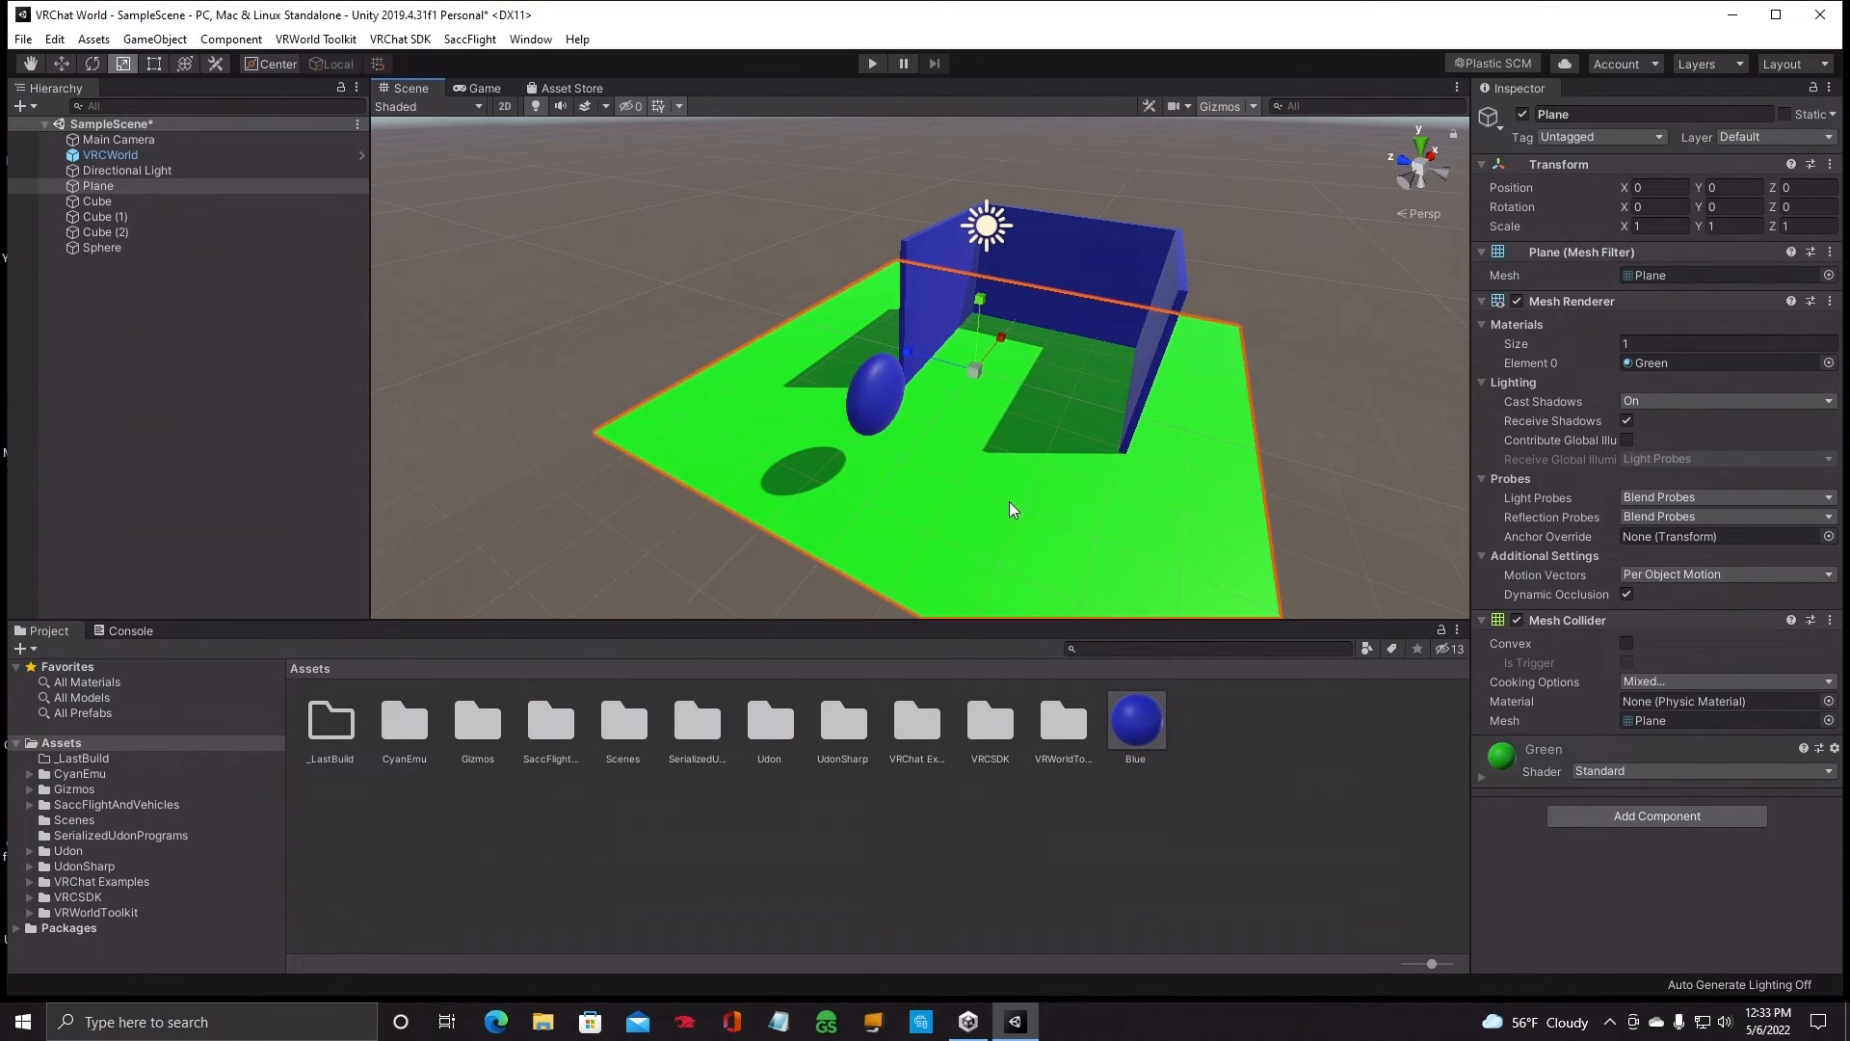
scroll(1009, 501, "up", 4)
right_click_drag(1009, 501, 1080, 422)
scroll(1067, 448, "down", 5)
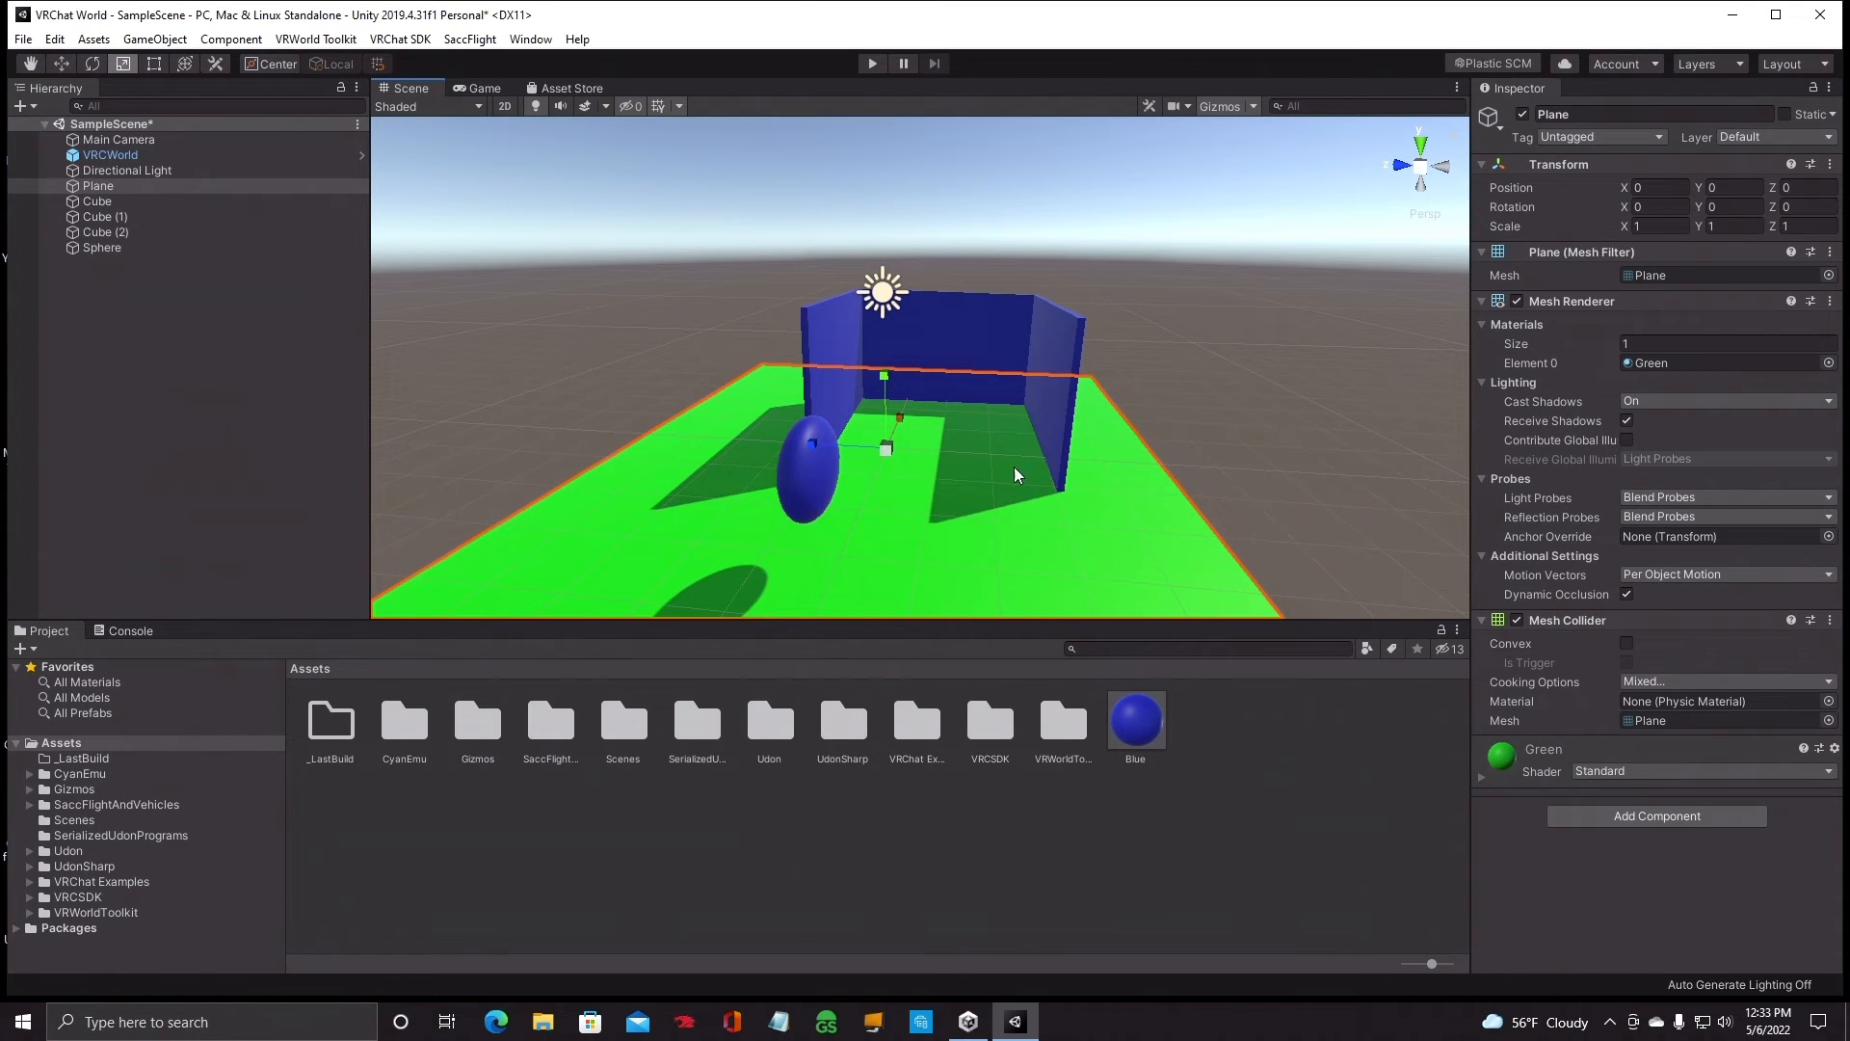
right_click_drag(981, 488, 814, 488)
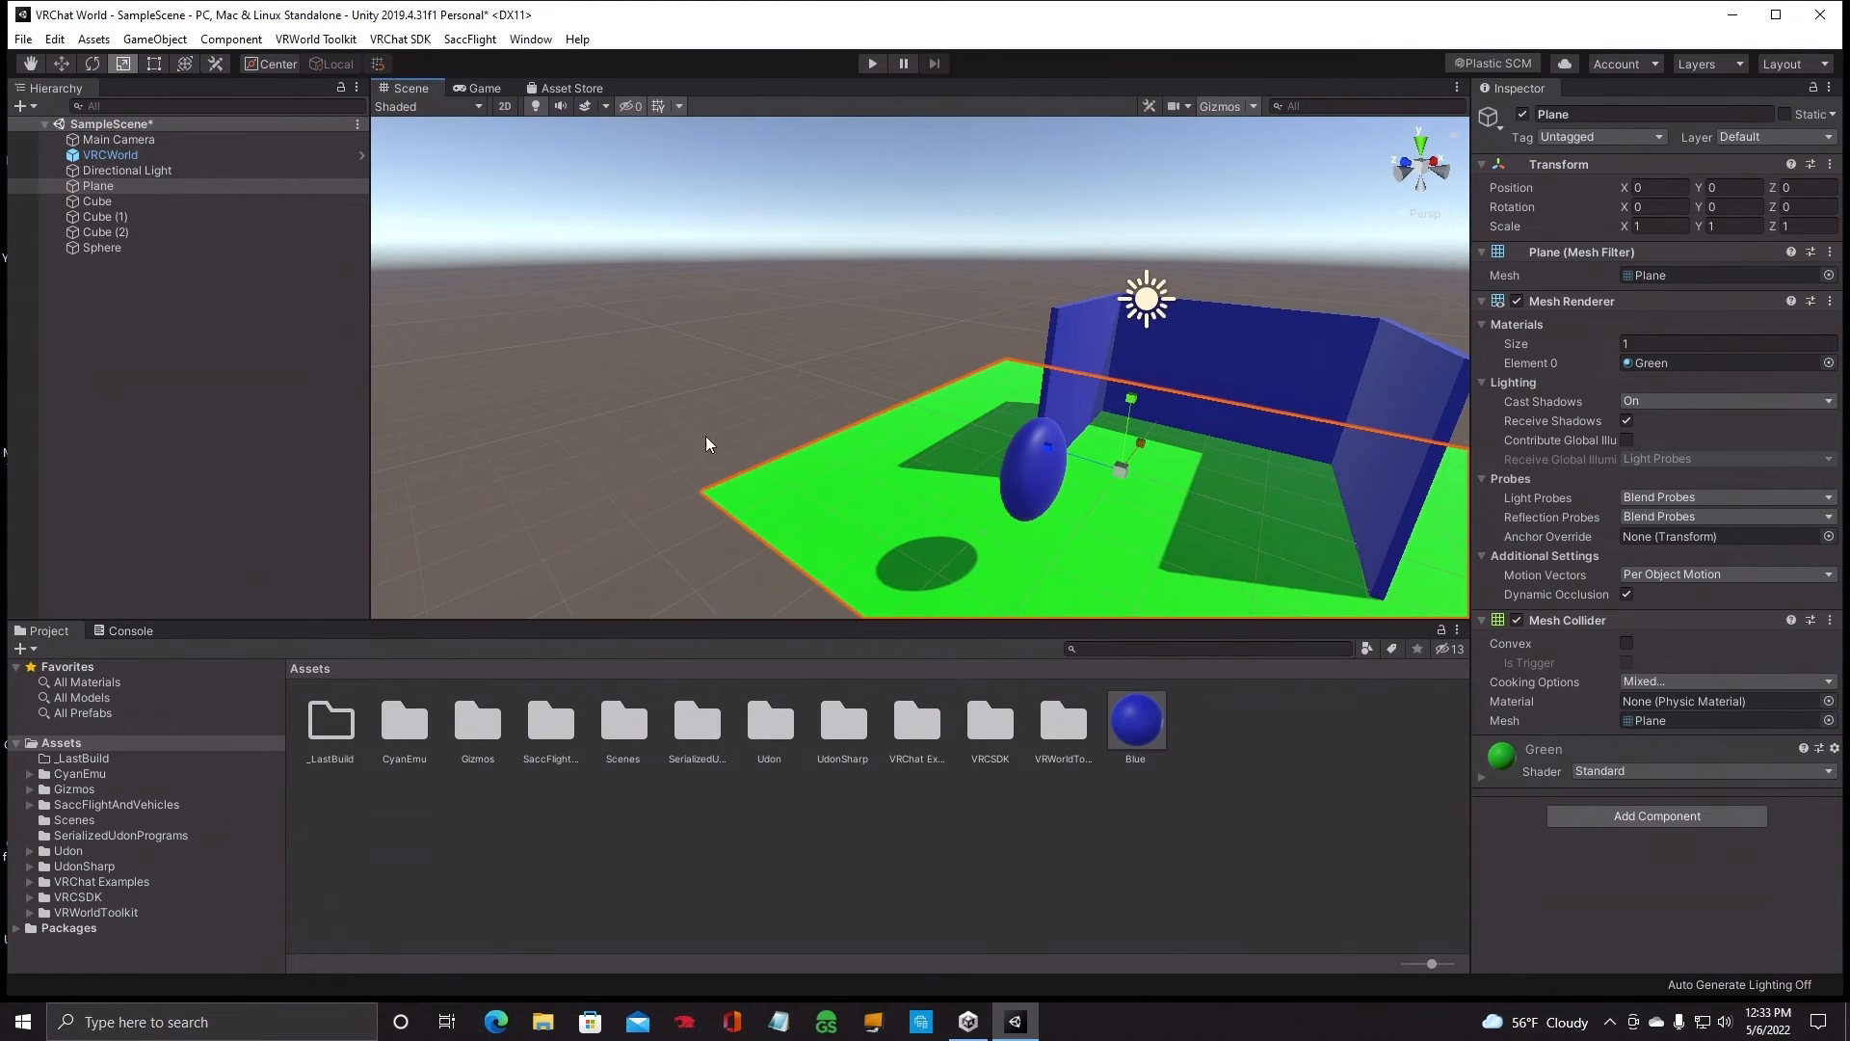
right_click_drag(706, 436, 760, 439)
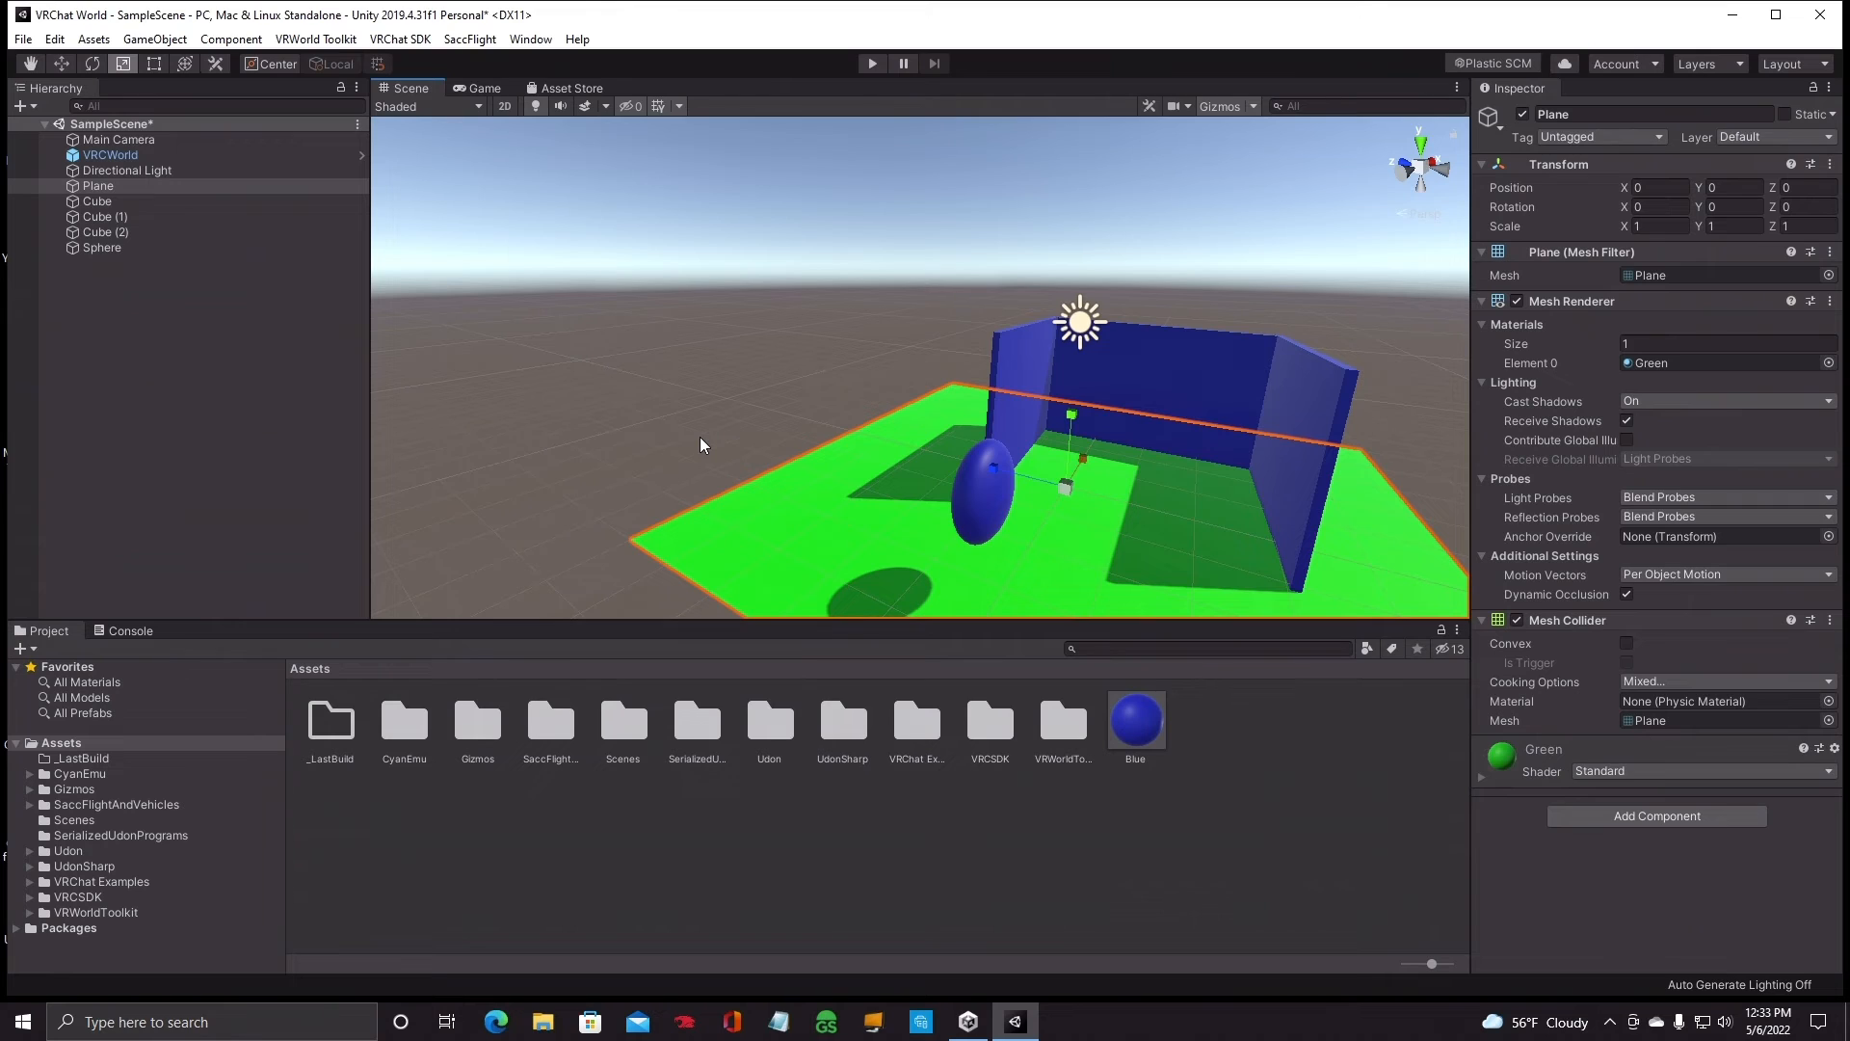
right_click_drag(719, 430, 813, 429)
Shift the original side wall outward along its blue axis with the Move tool and raise the sphere to about Y 1.99.
left_click(905, 327)
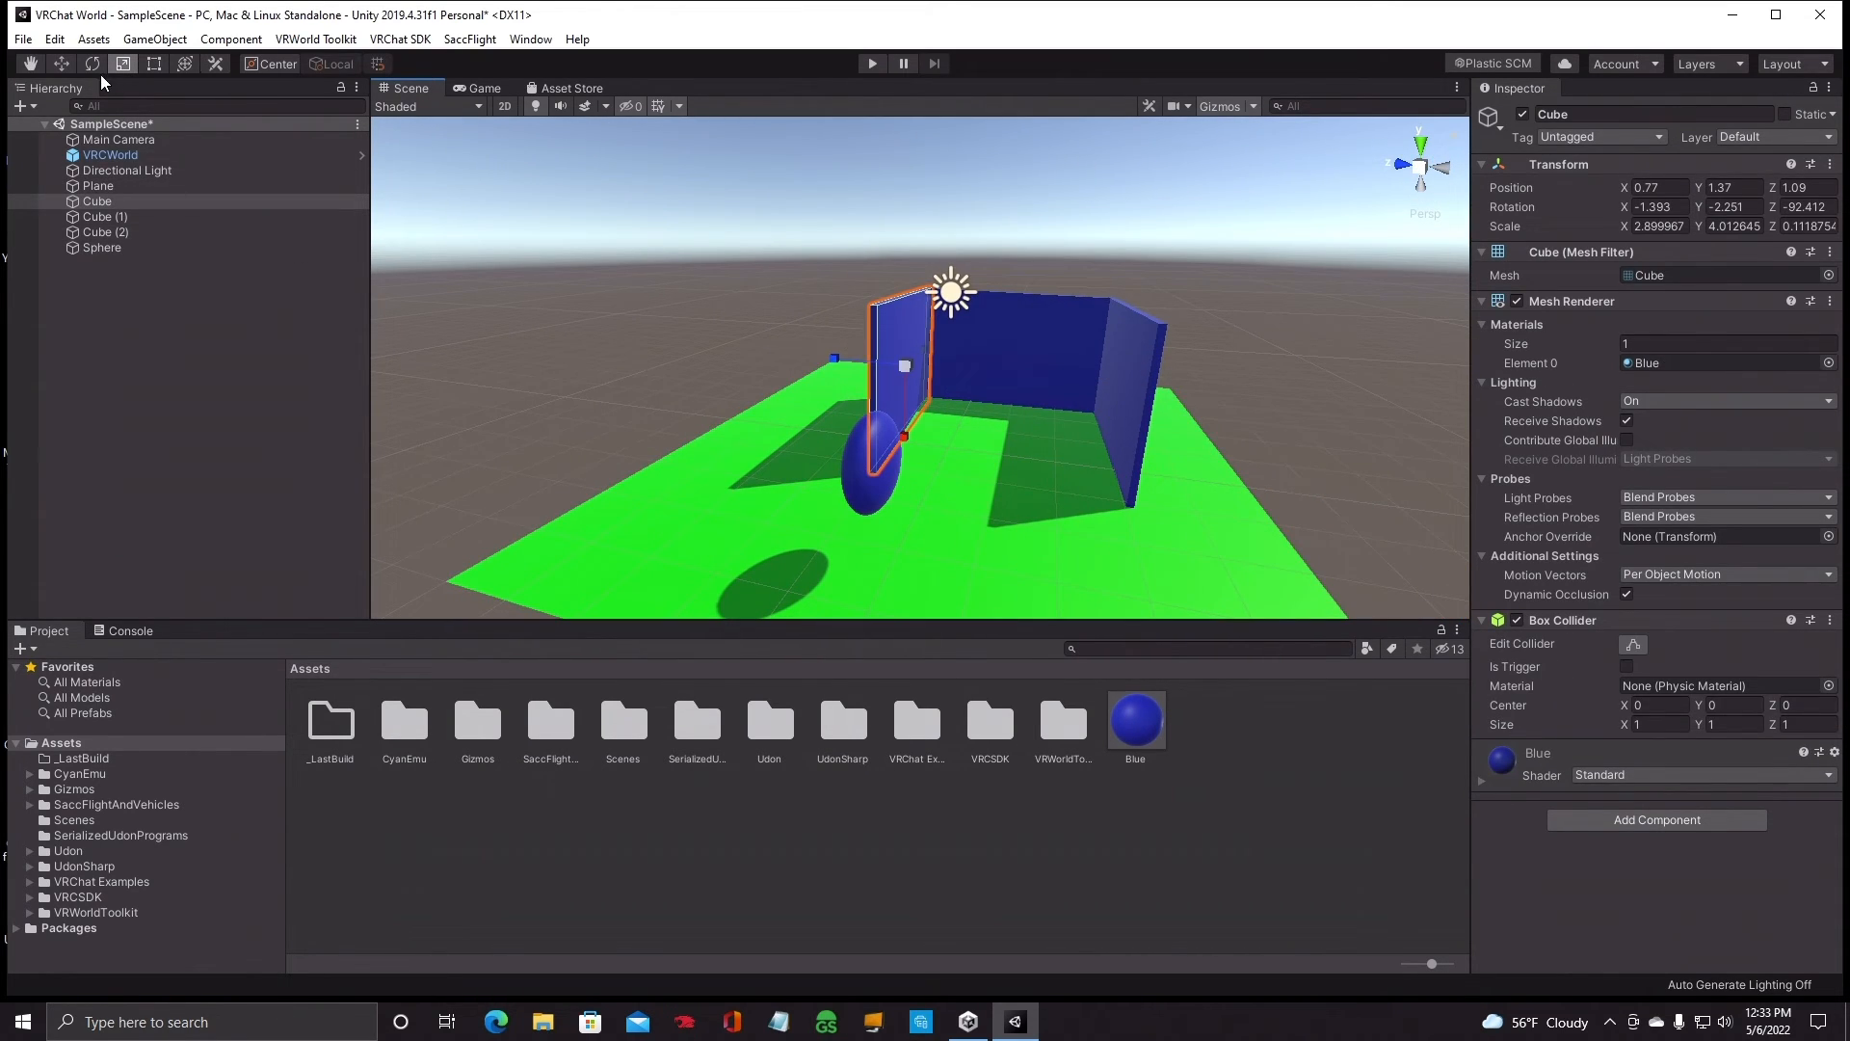
left_click(60, 63)
left_click_drag(834, 359, 896, 362)
left_click(865, 471)
right_click_drag(923, 599, 1027, 640)
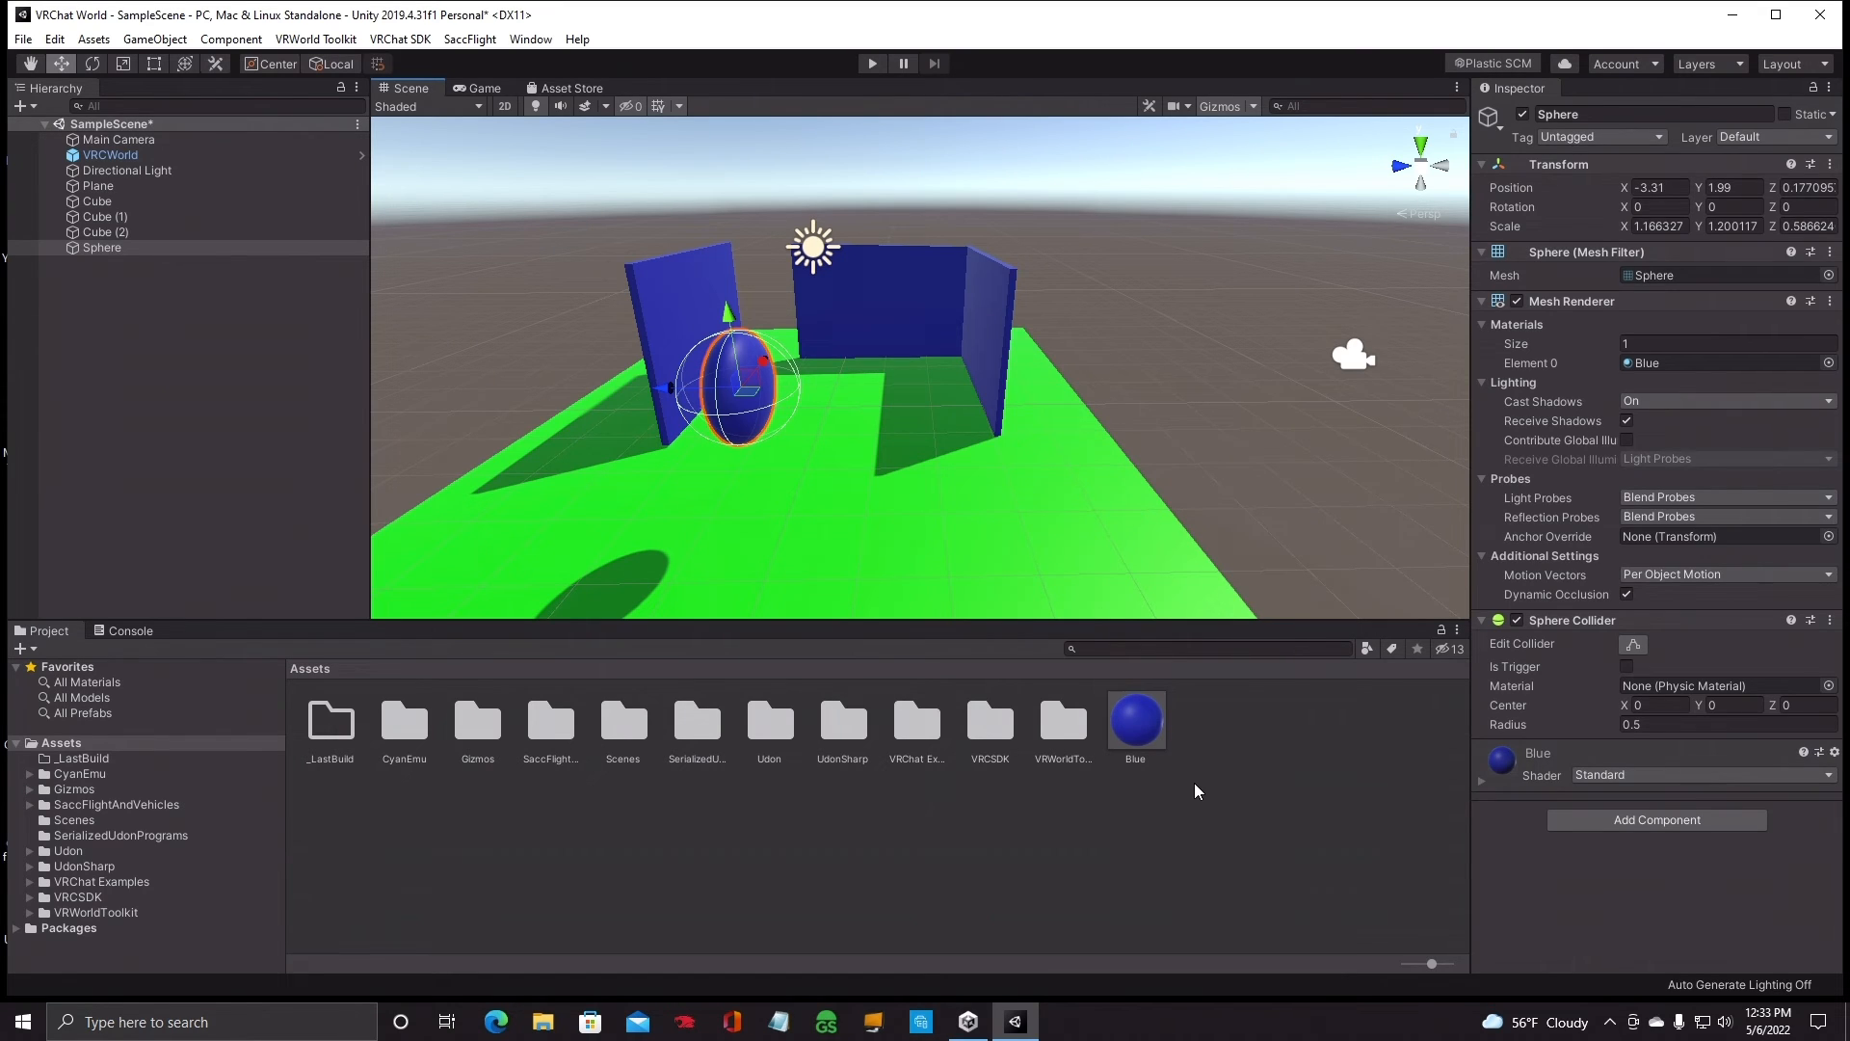
right_click(1083, 790)
left_click(951, 823)
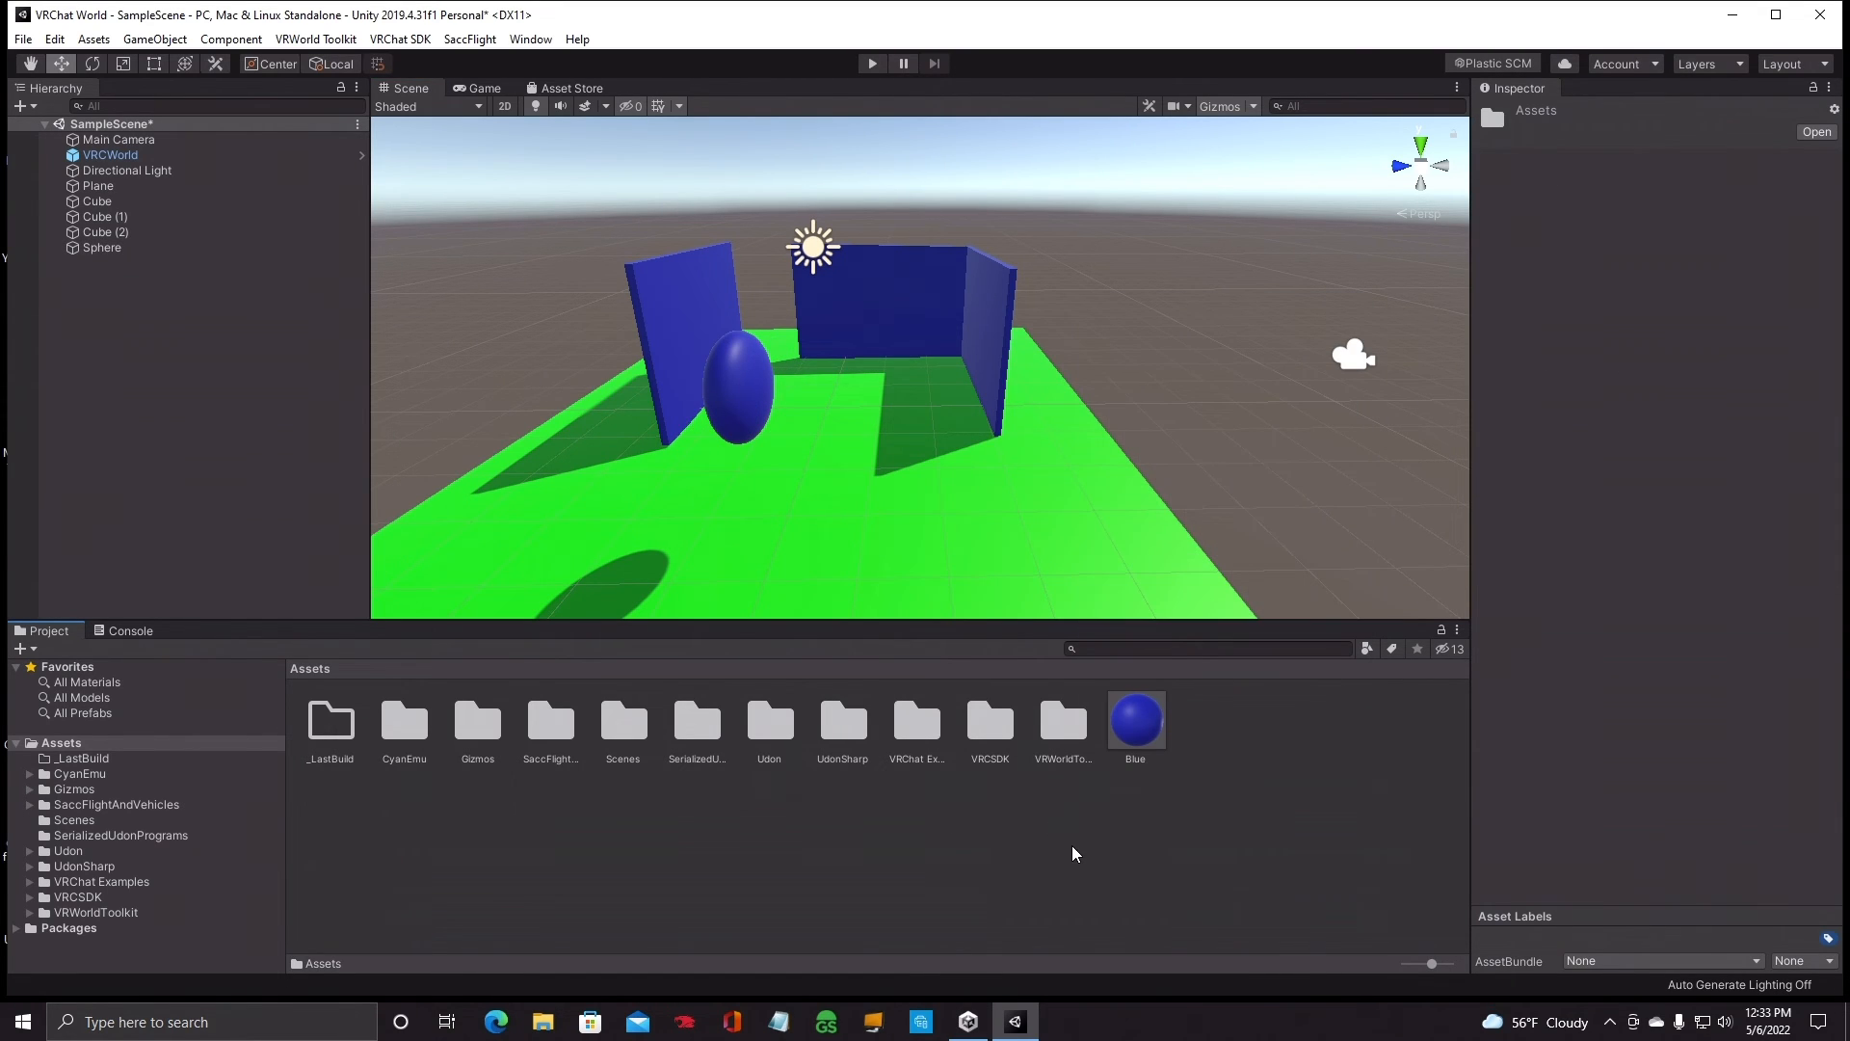
right_click_drag(998, 567, 966, 506)
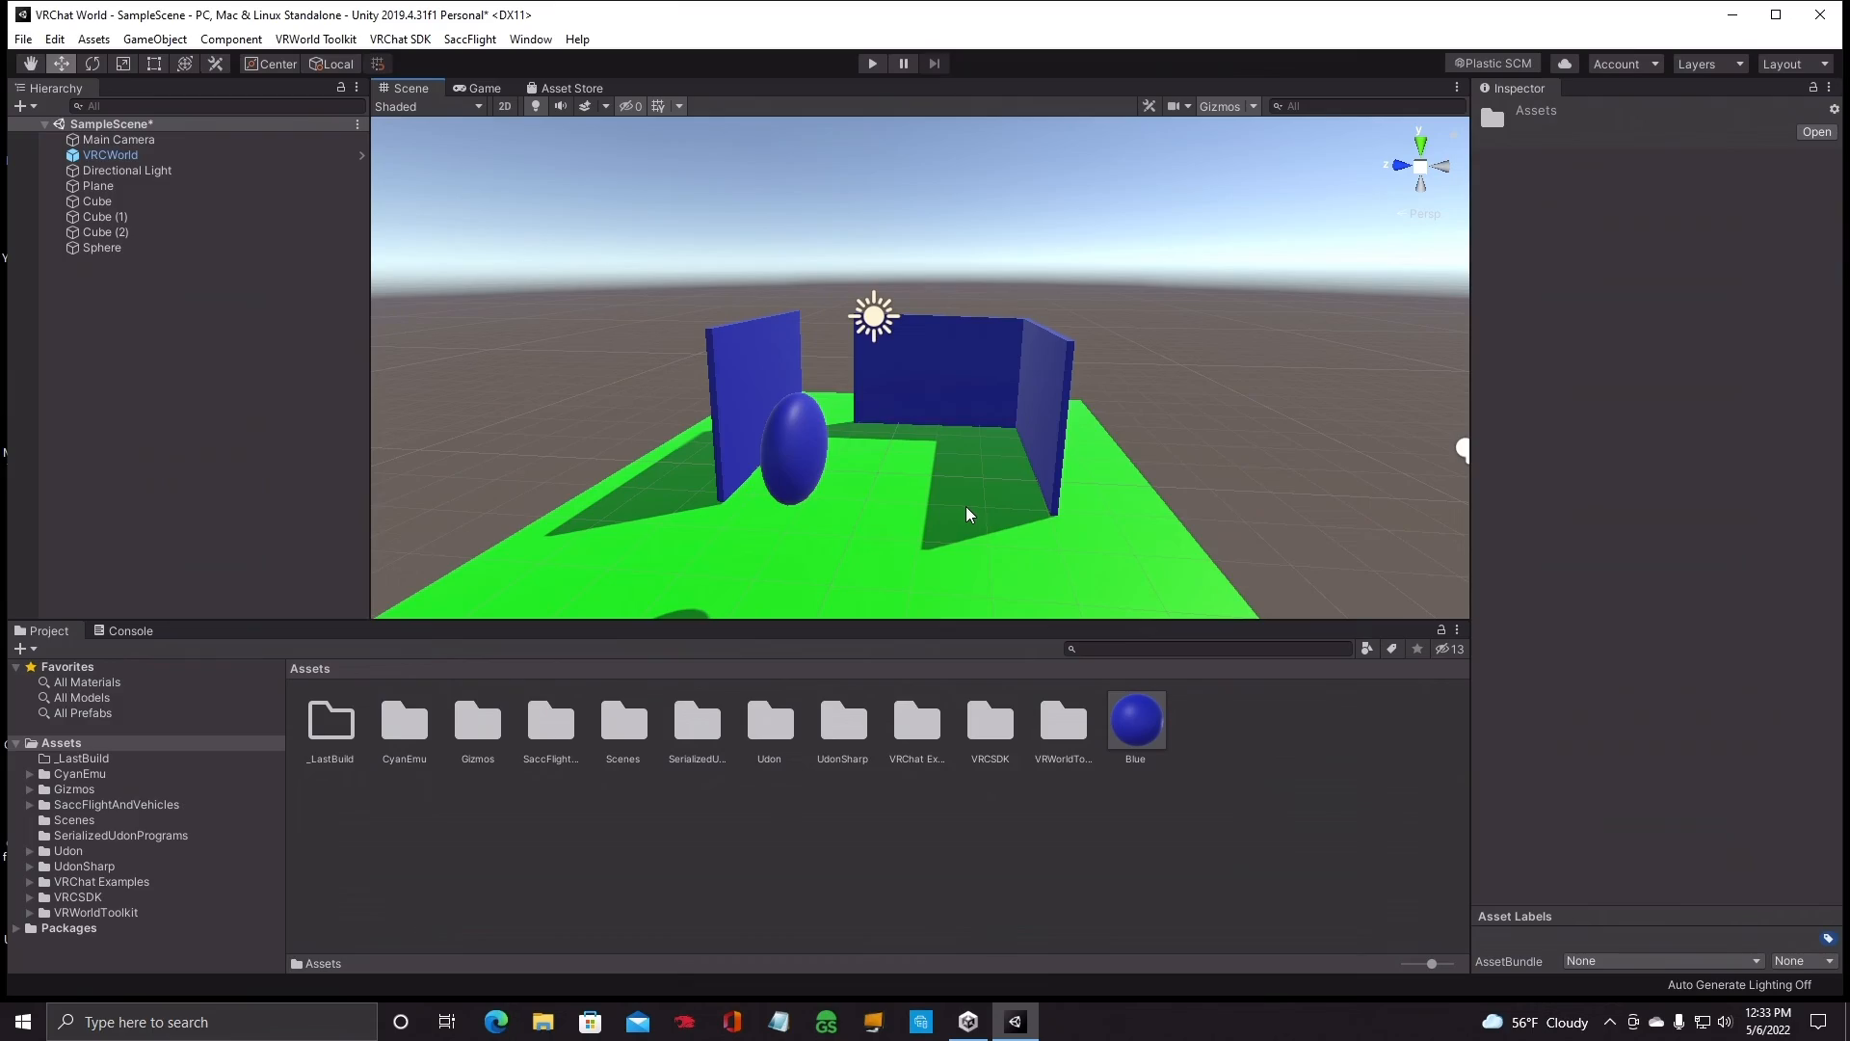
right_click_drag(1004, 512, 1002, 524)
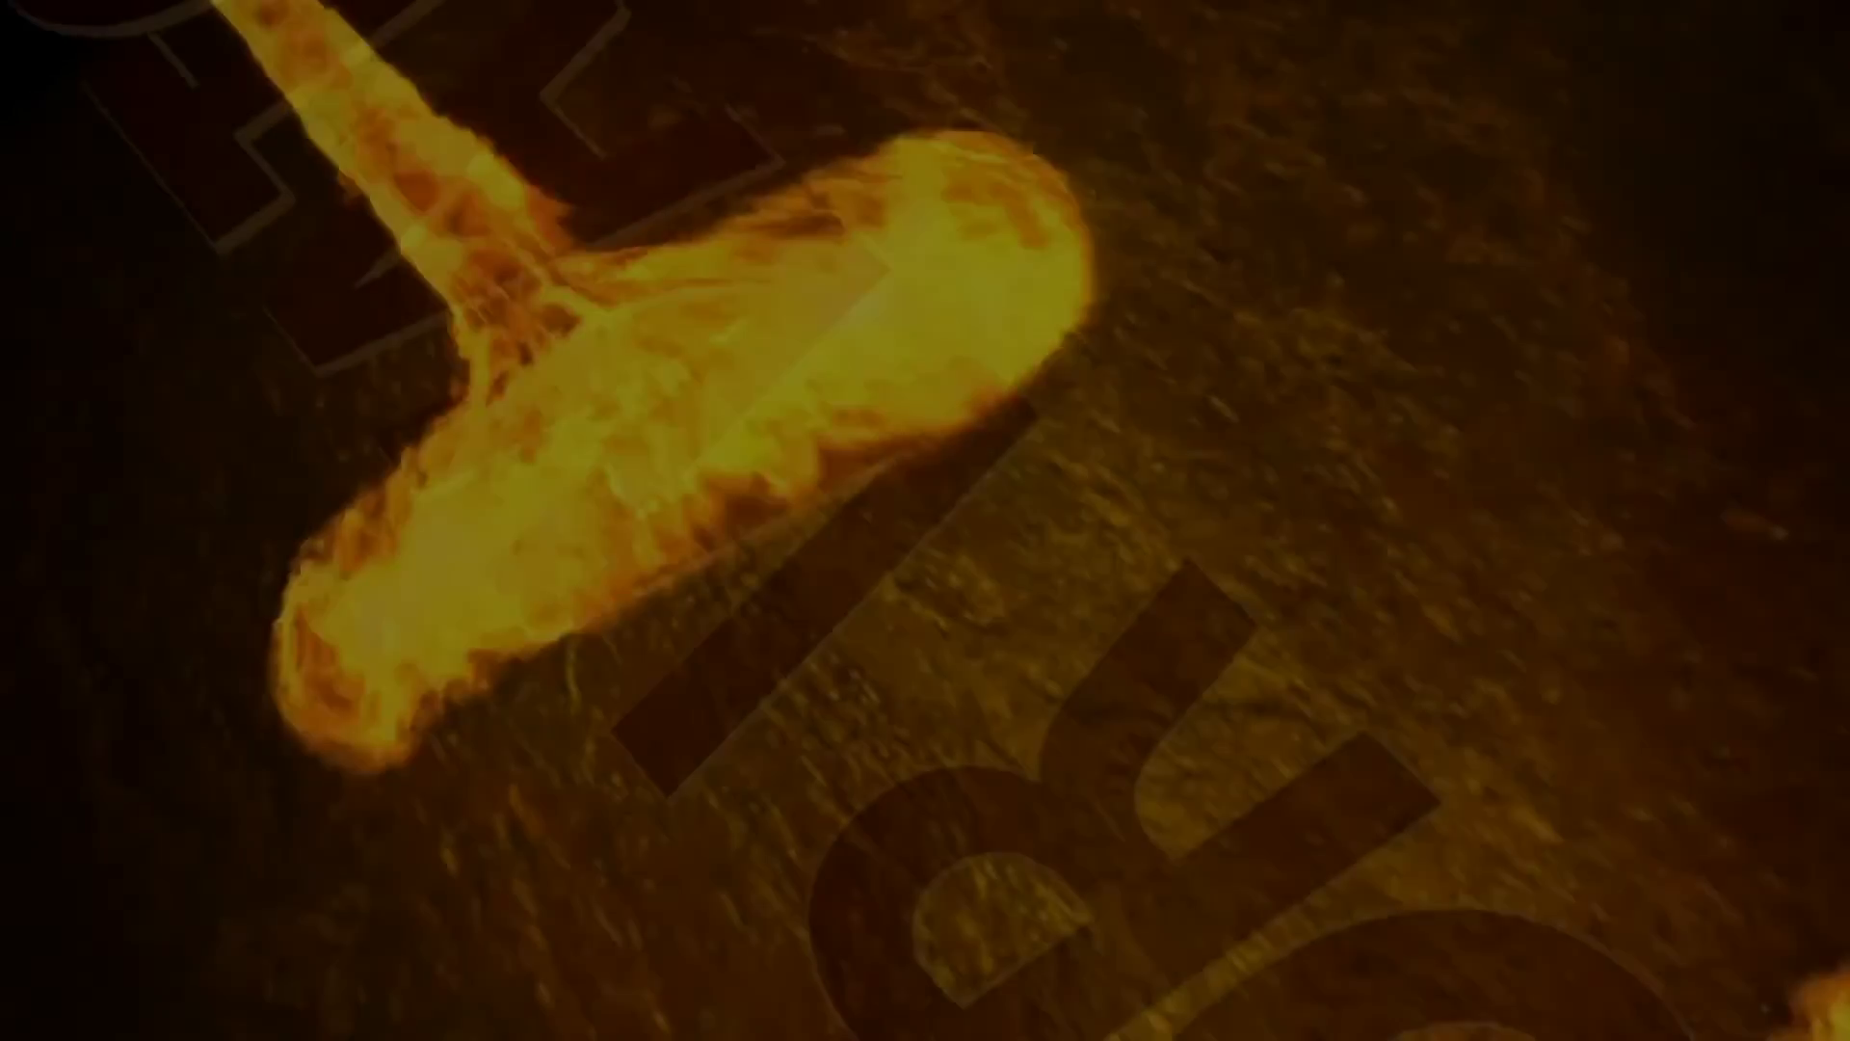